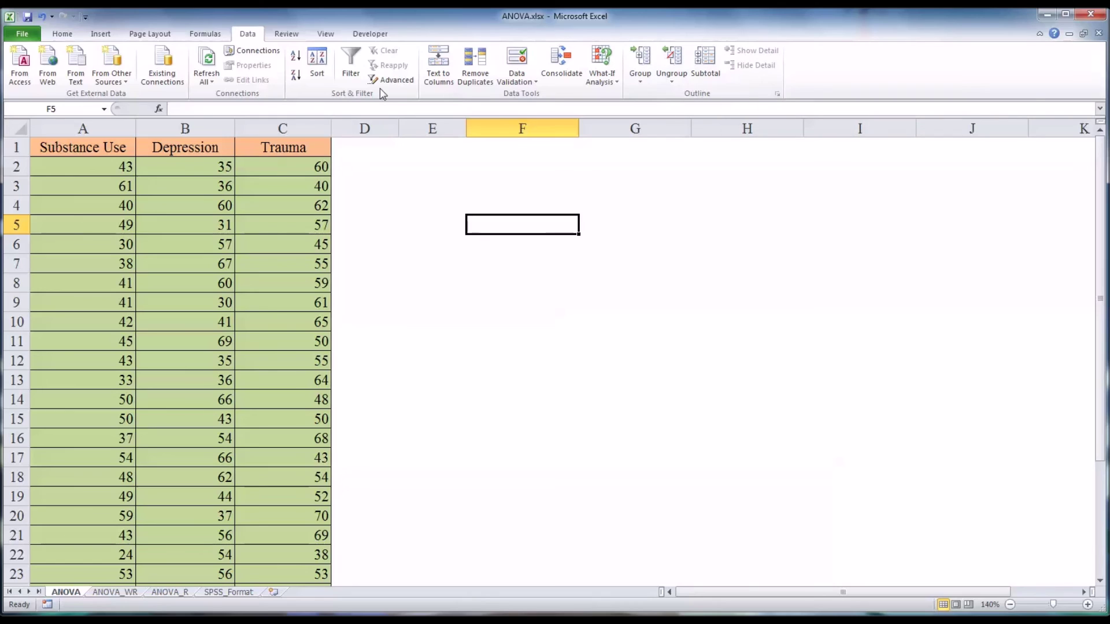
Step: Enable the Analysis ToolPak in Excel Options > Add-Ins through the Excel Add-ins manager
click(23, 35)
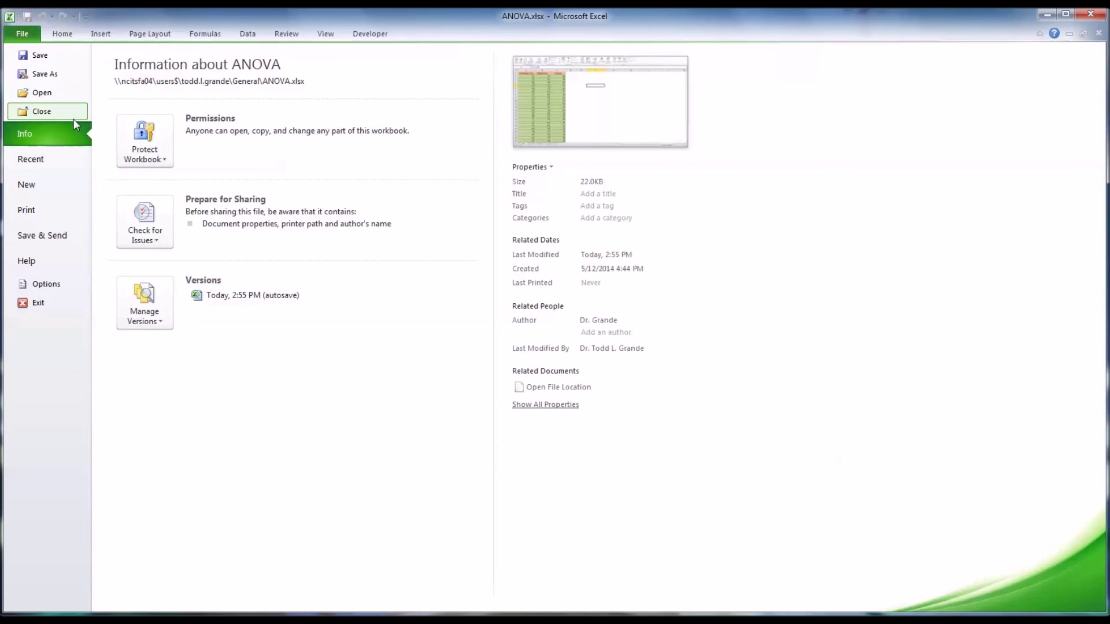
click(46, 285)
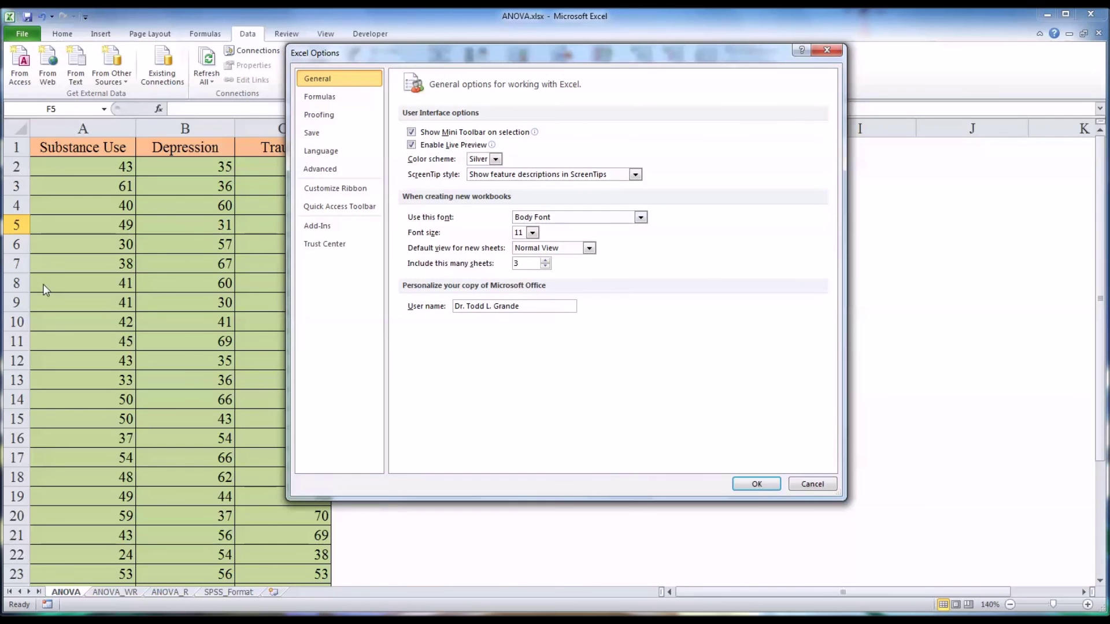
click(321, 229)
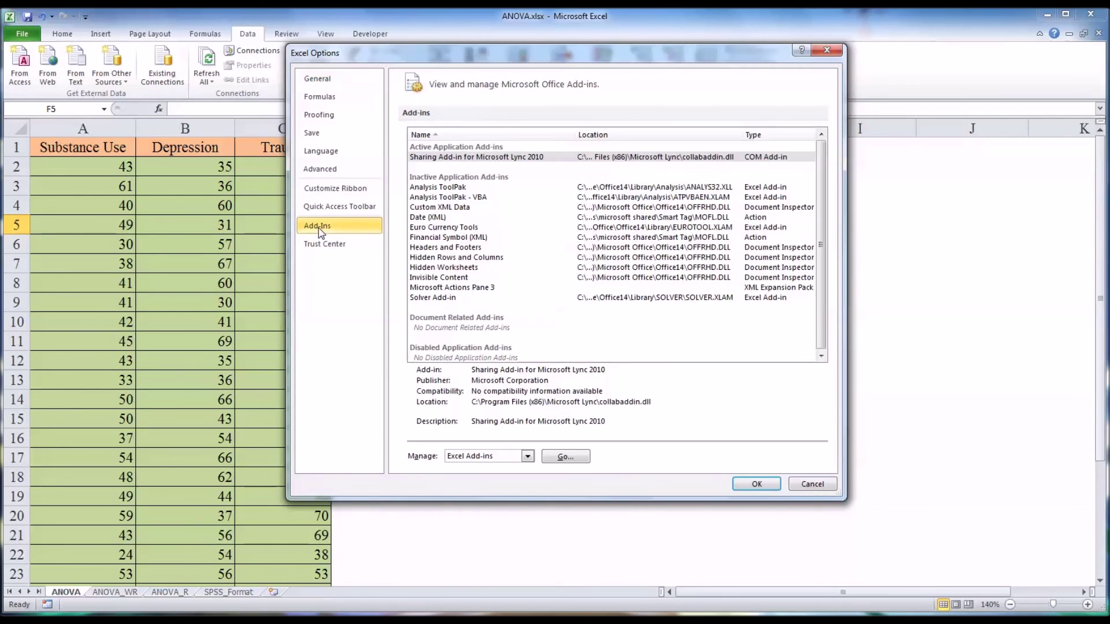
click(454, 188)
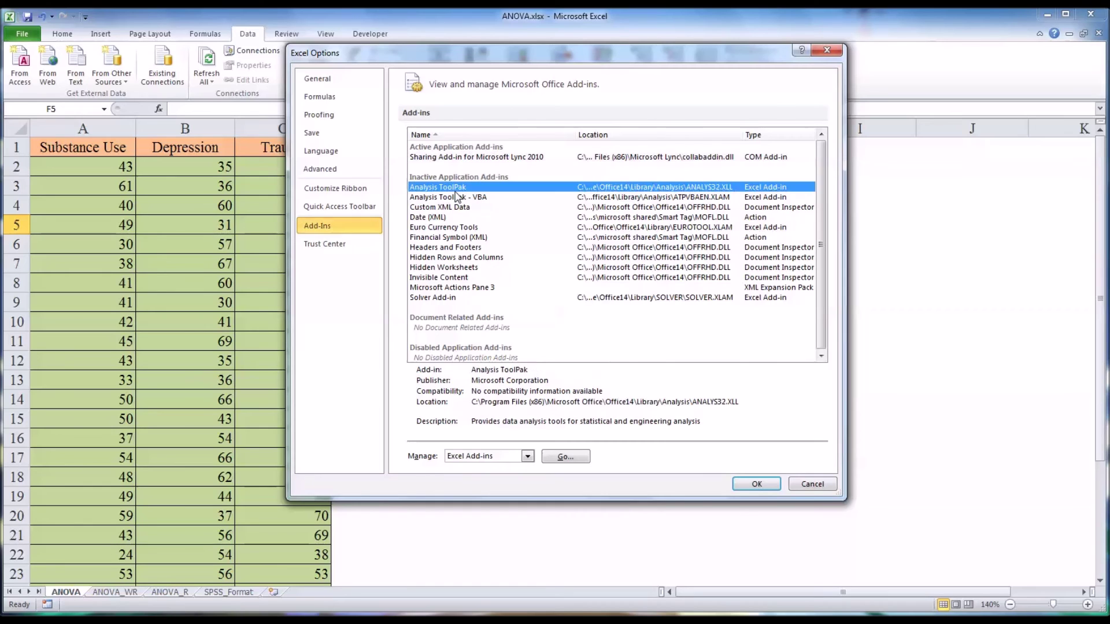
click(528, 456)
click(503, 469)
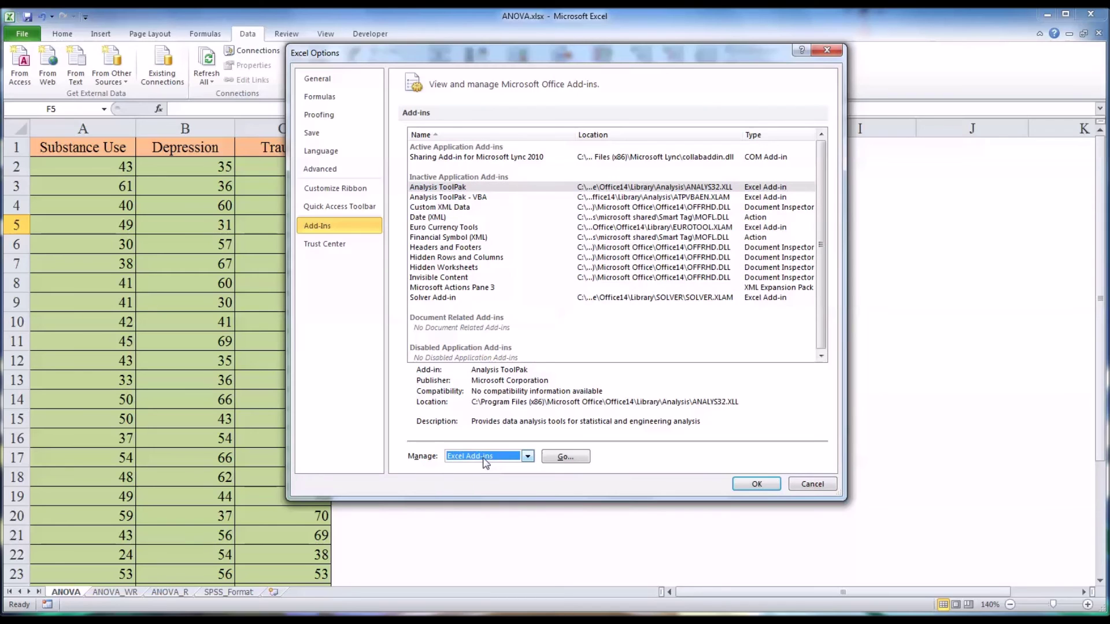
click(565, 456)
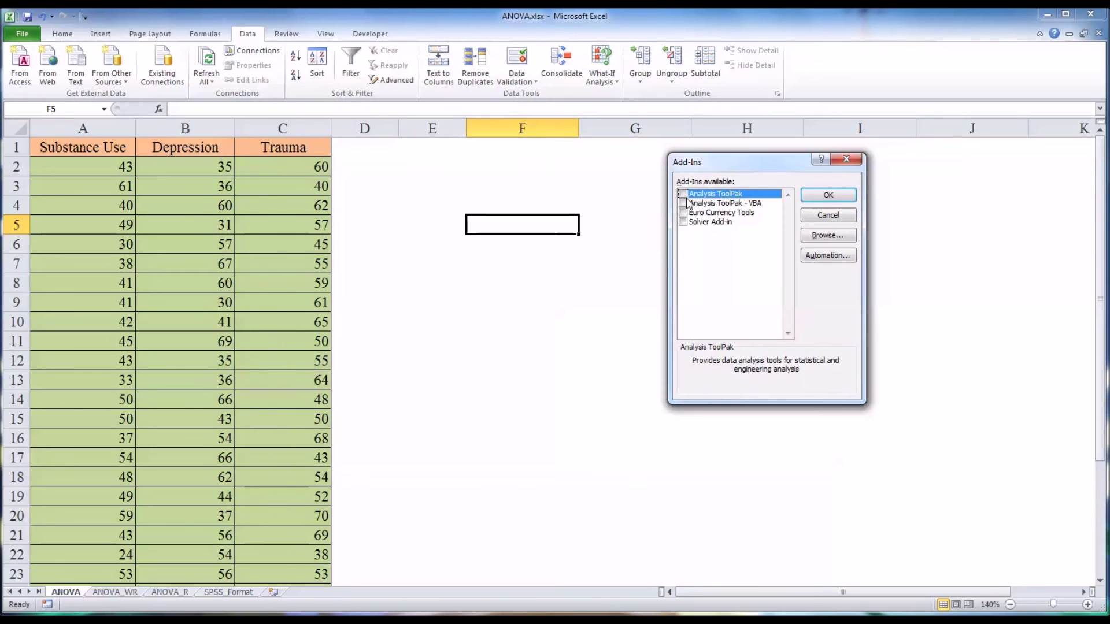
click(683, 194)
click(828, 196)
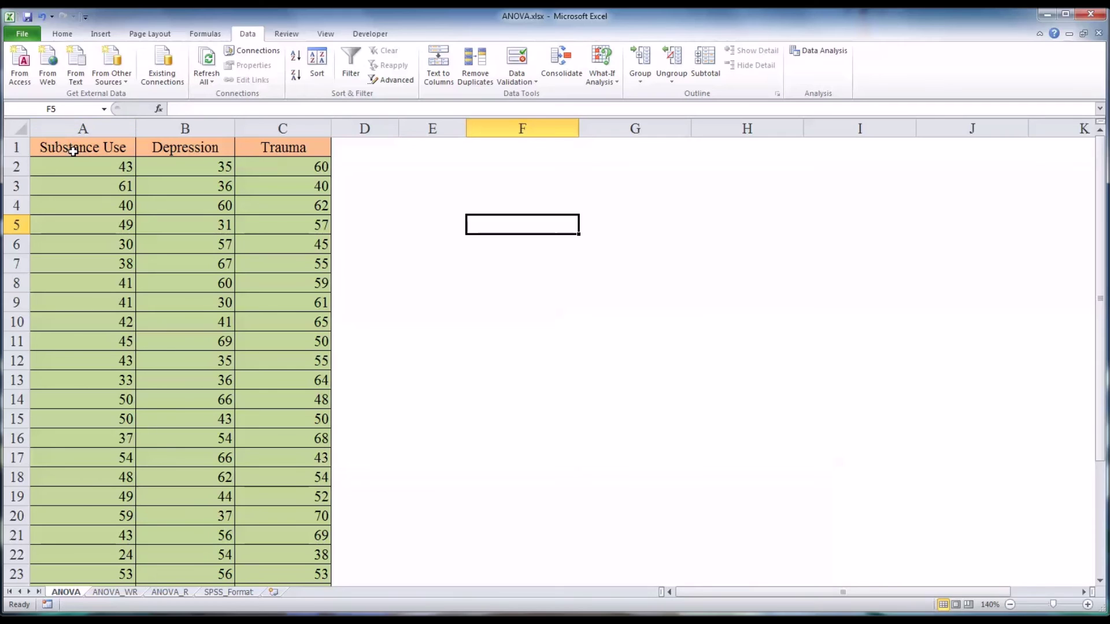
drag(77, 167, 274, 546)
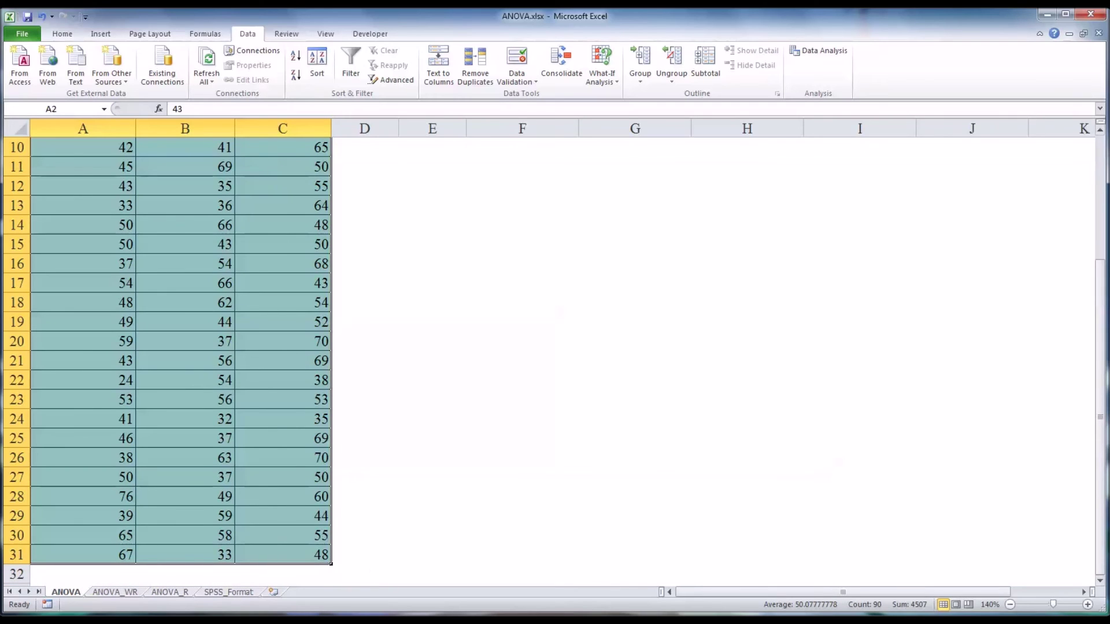
drag(1097, 462, 1066, 224)
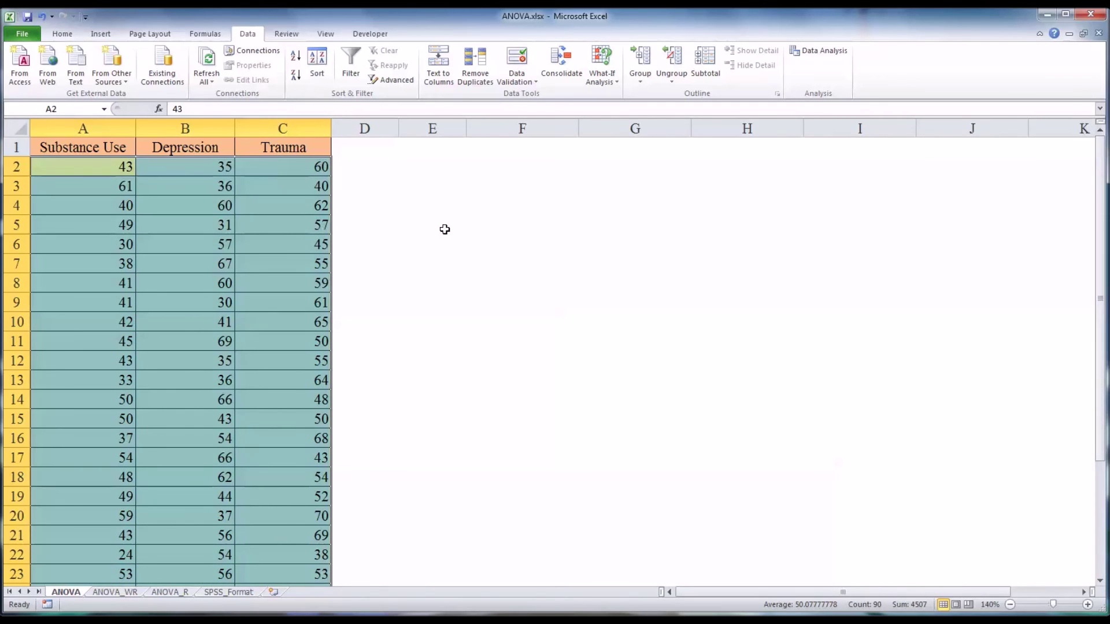
click(86, 170)
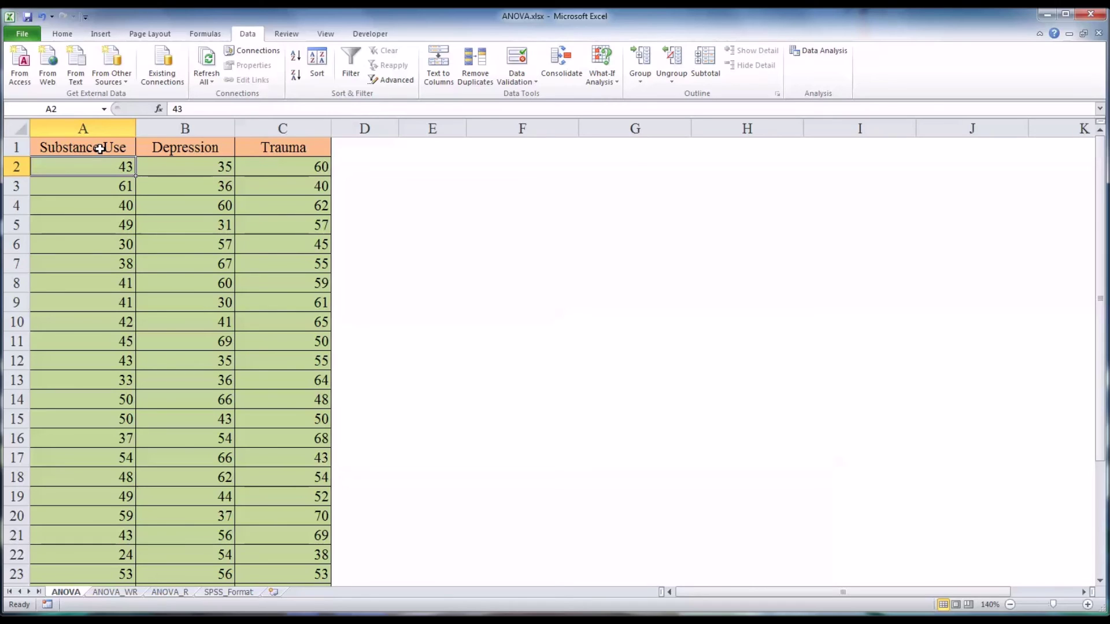
Step: Point out the Substance Use, Depression and Trauma headings and select each column
click(99, 148)
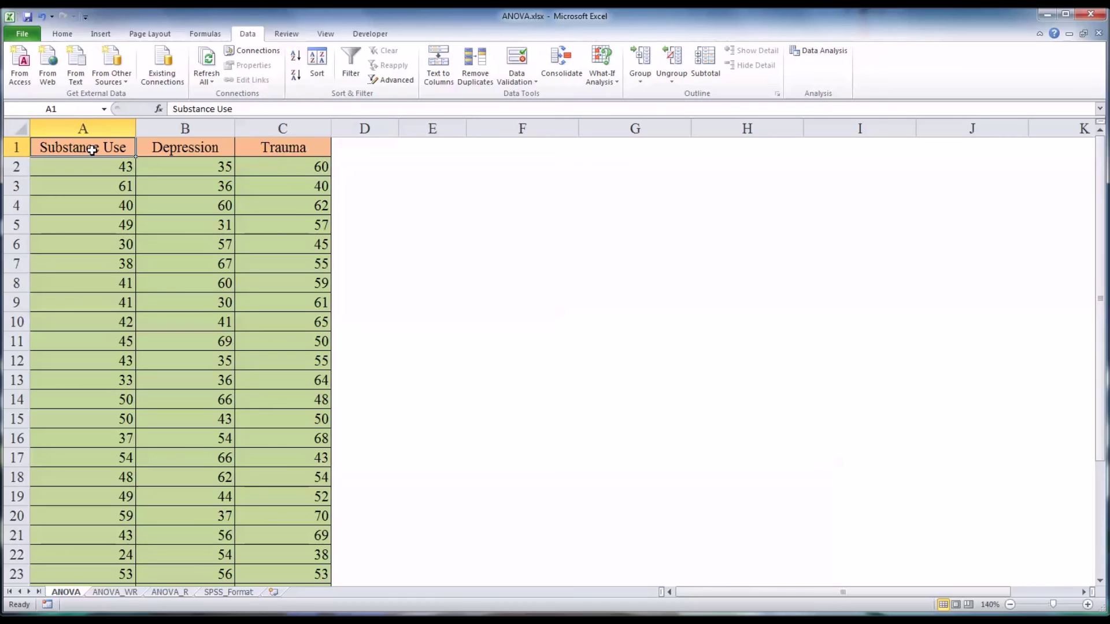
click(185, 148)
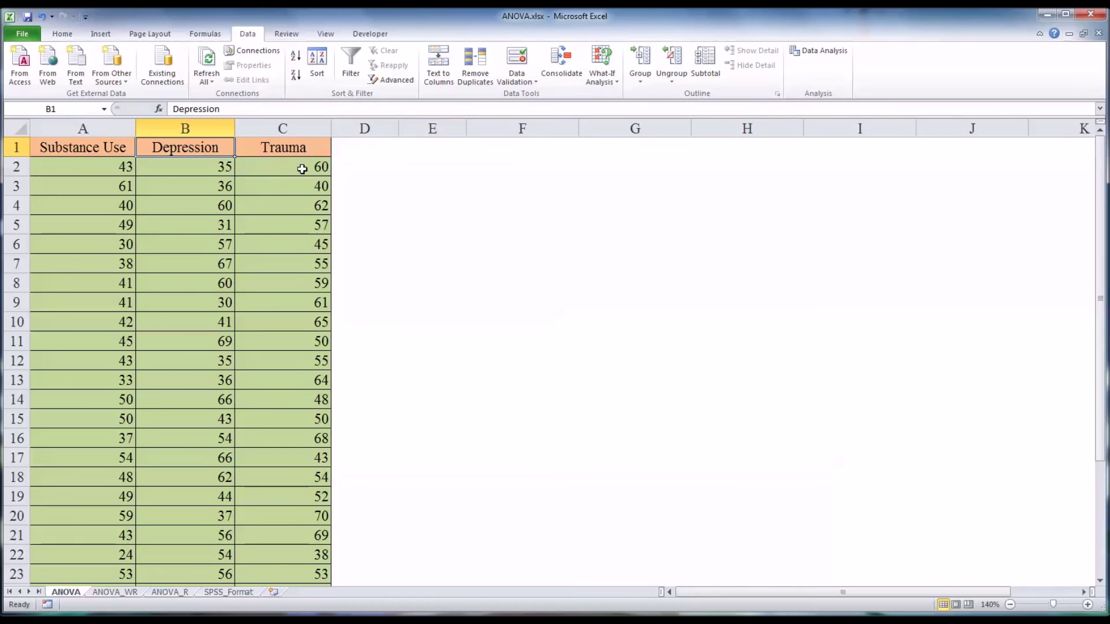
click(282, 145)
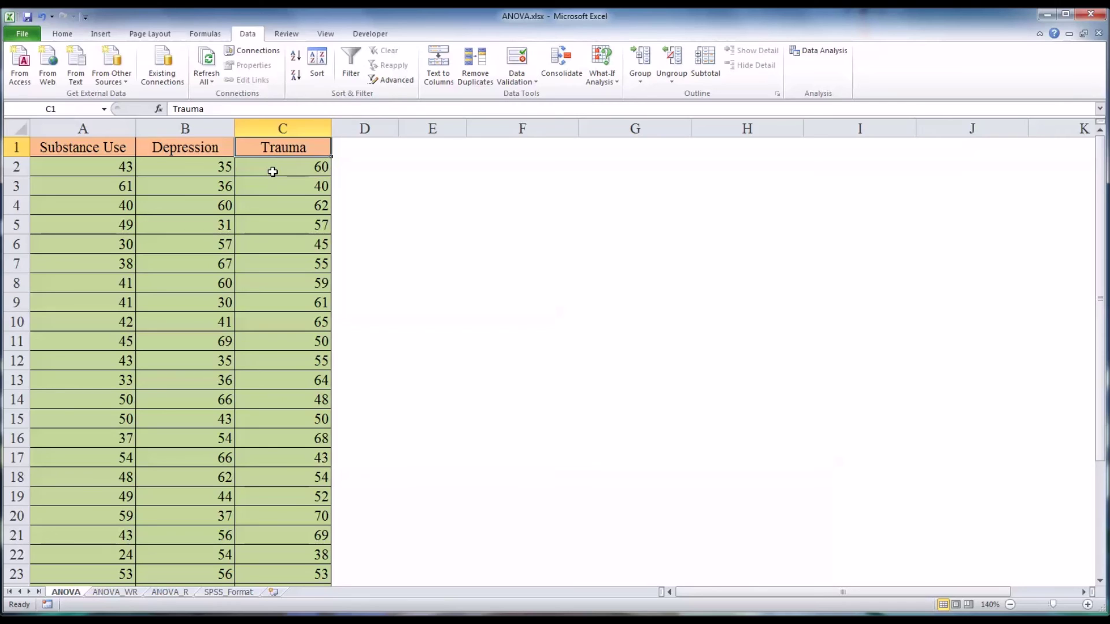
click(91, 128)
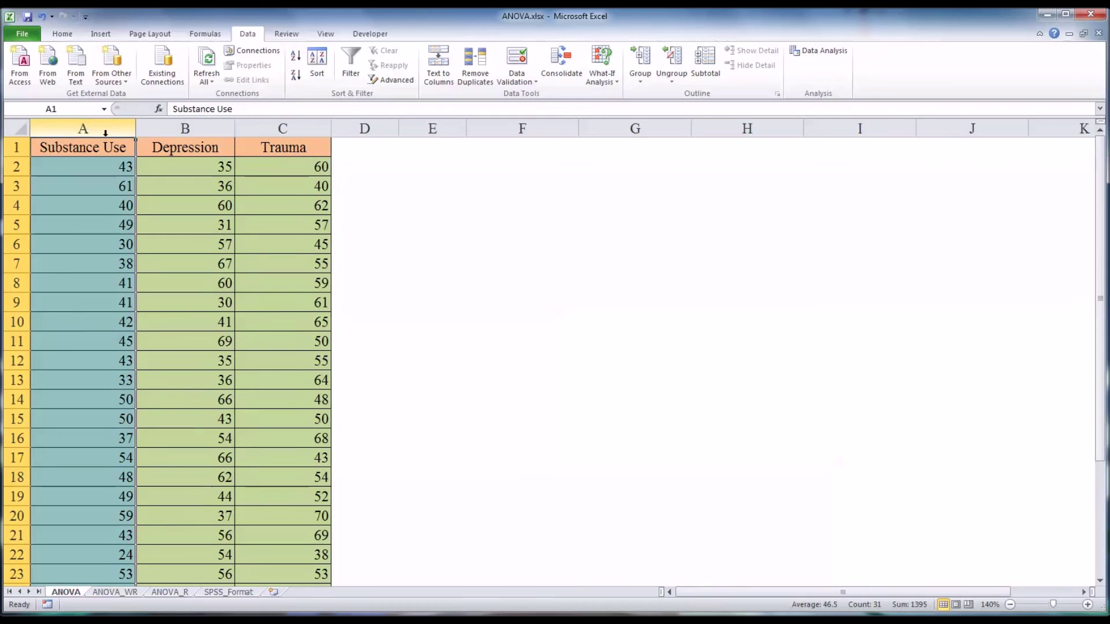
click(187, 128)
click(244, 128)
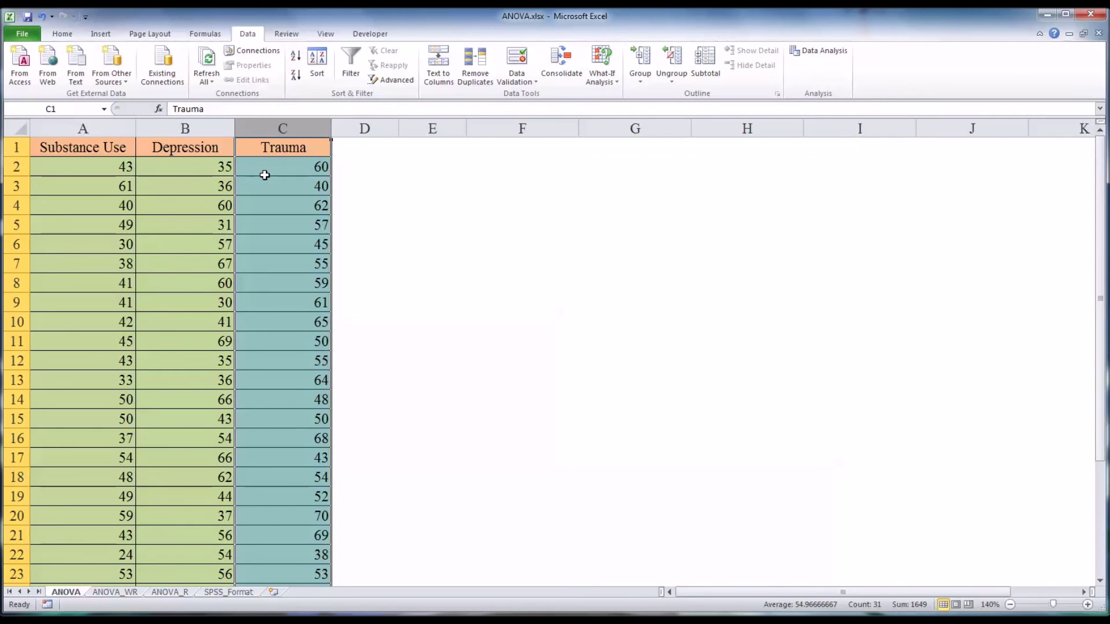
click(84, 168)
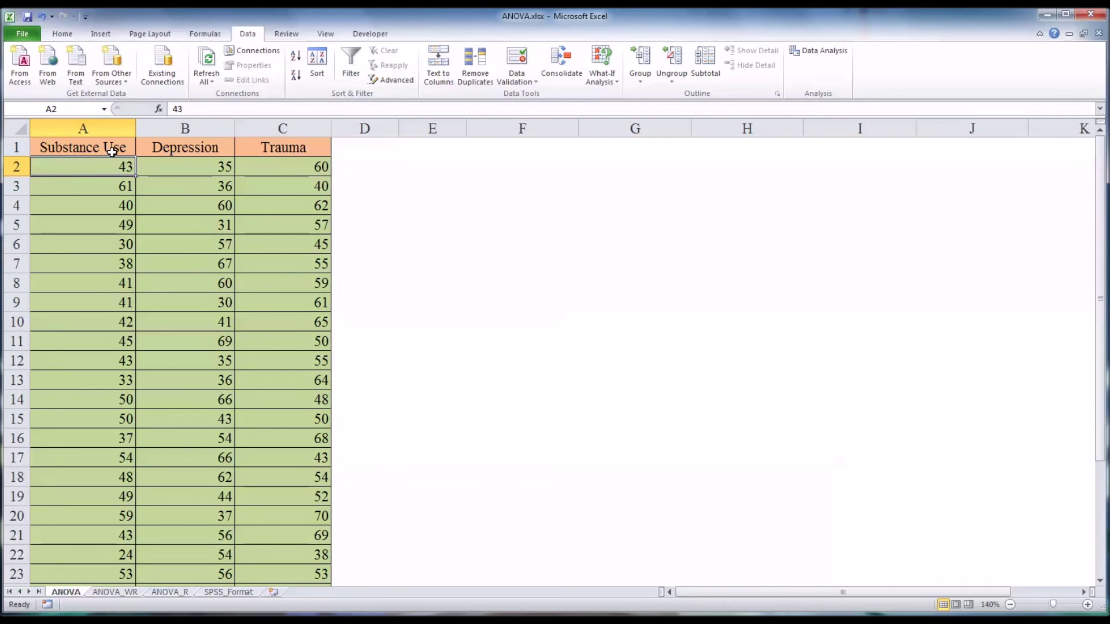
Step: Reselect the three score columns, then bring up the Data Analysis tool list
click(105, 129)
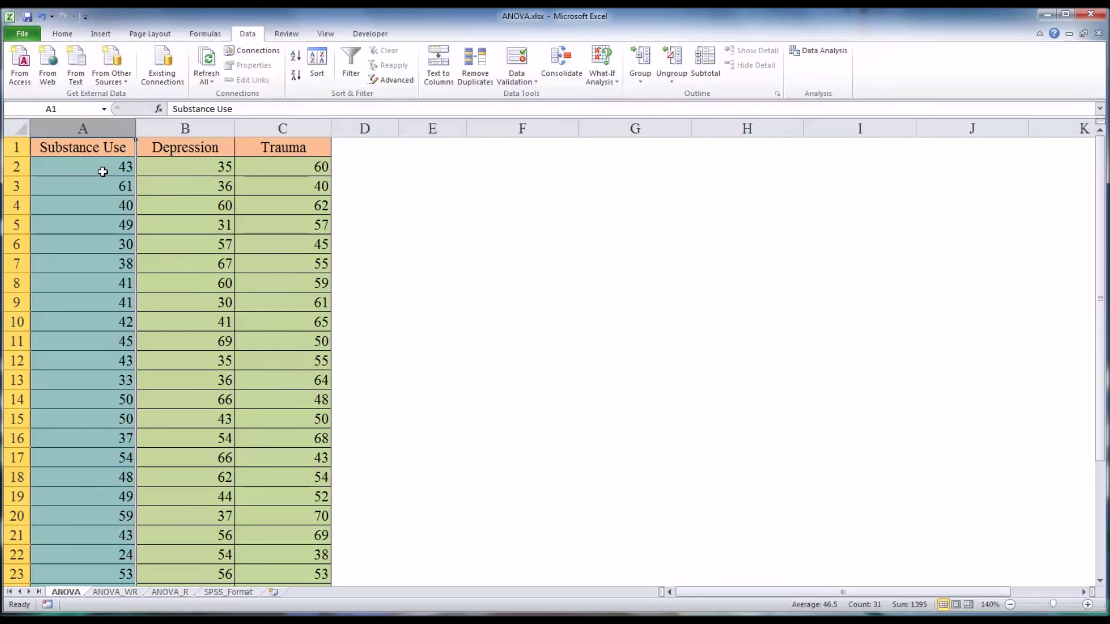
click(104, 172)
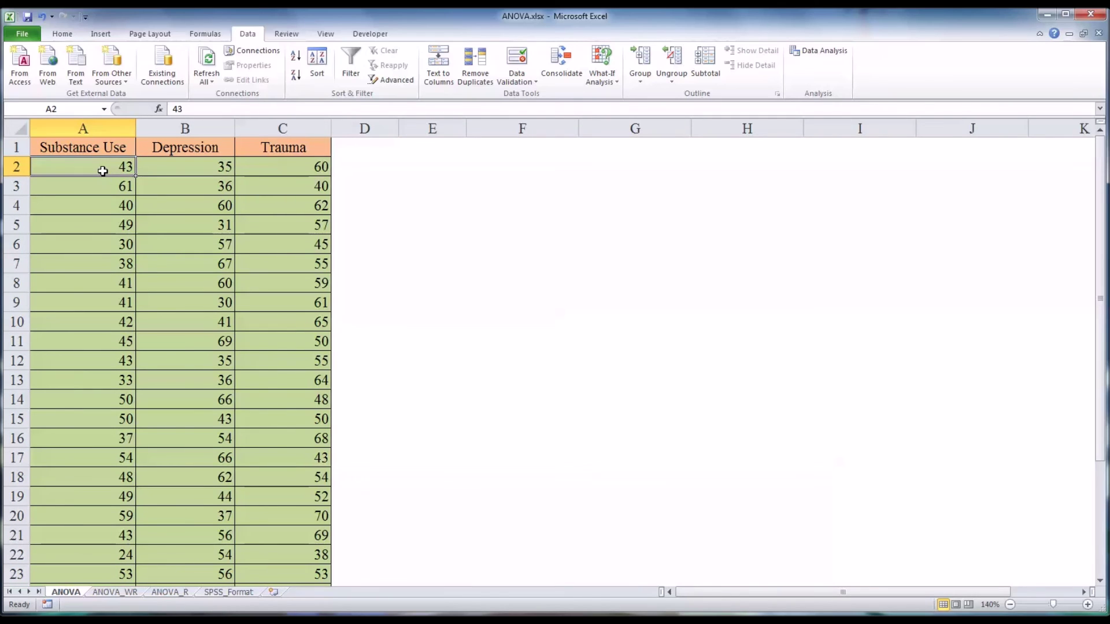
click(185, 129)
click(284, 129)
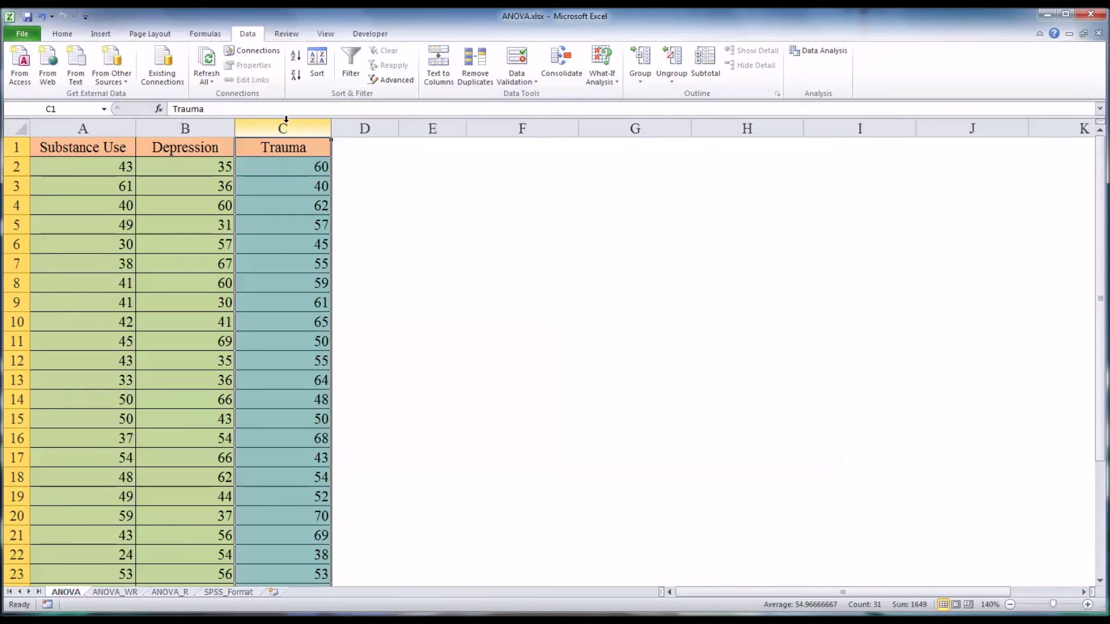
click(99, 128)
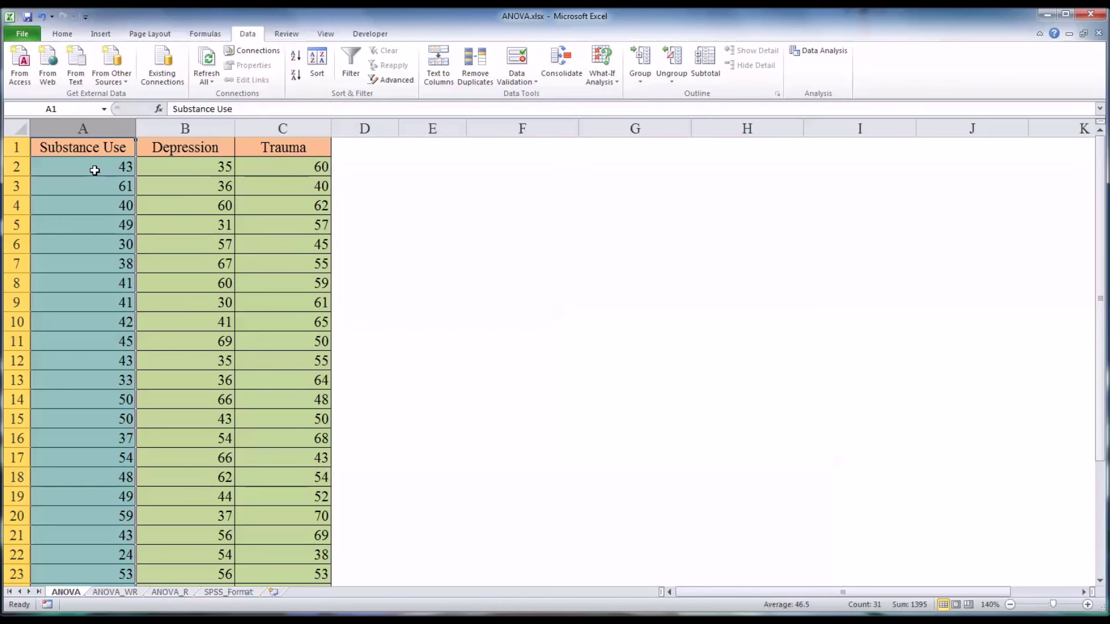
click(94, 169)
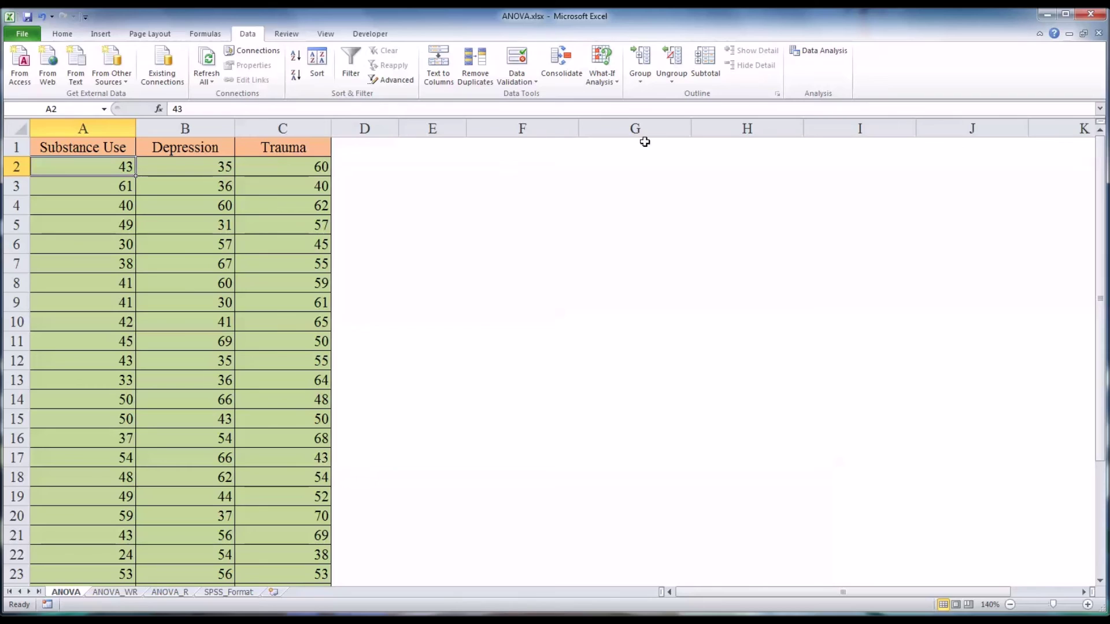
click(823, 50)
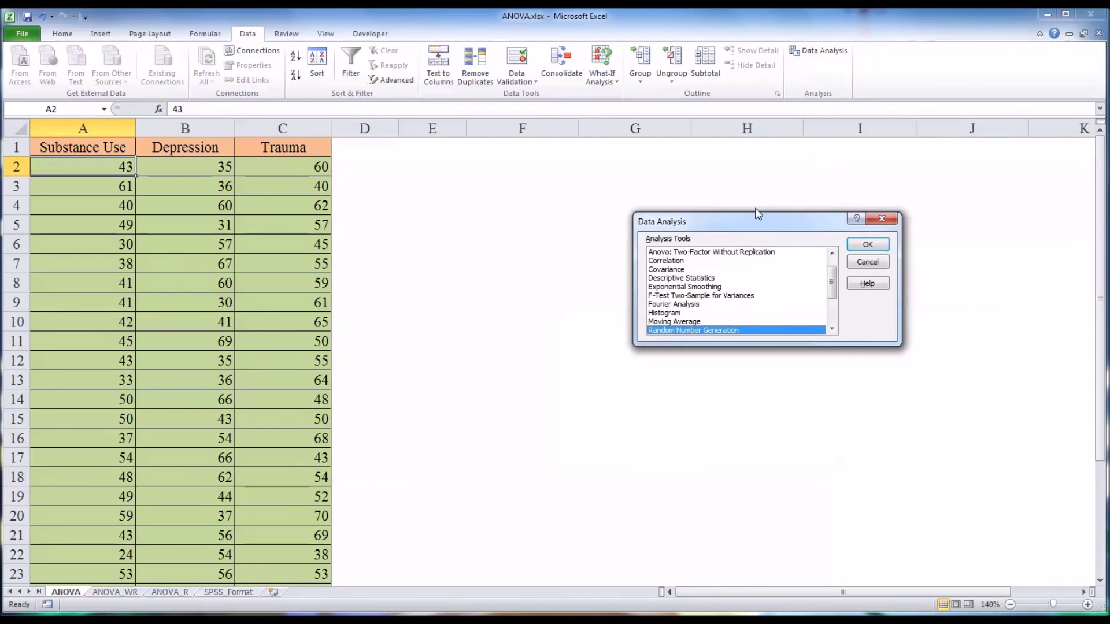
Step: Choose Anova: Single Factor from the Data Analysis list and open its settings
drag(754, 221, 682, 240)
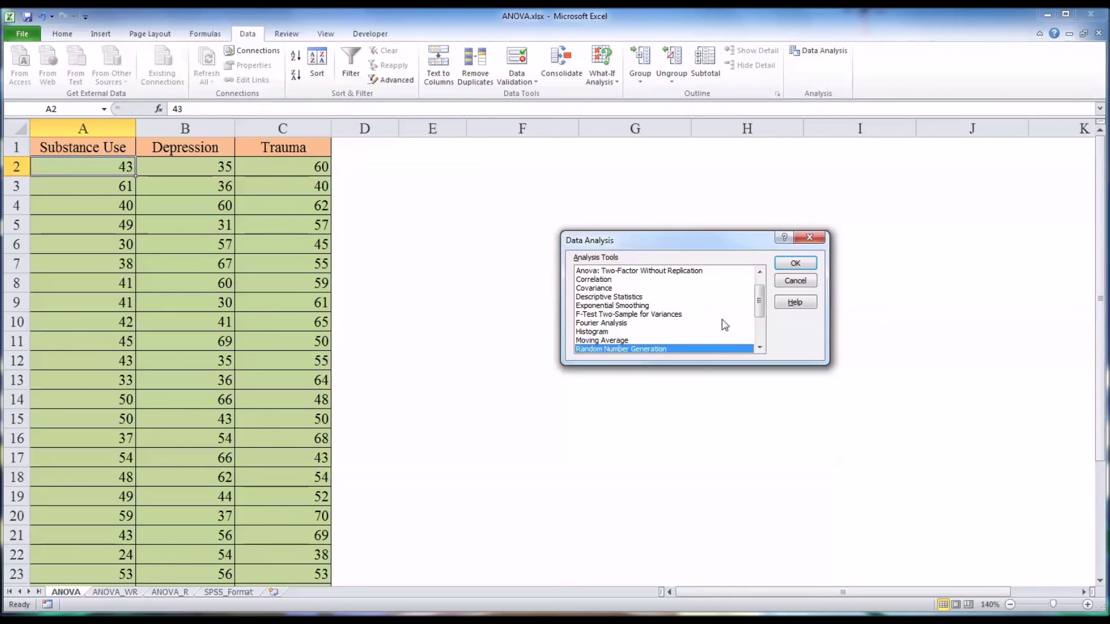
mouse_move(761, 313)
mouse_down()
mouse_move(761, 340)
mouse_move(761, 302)
mouse_up()
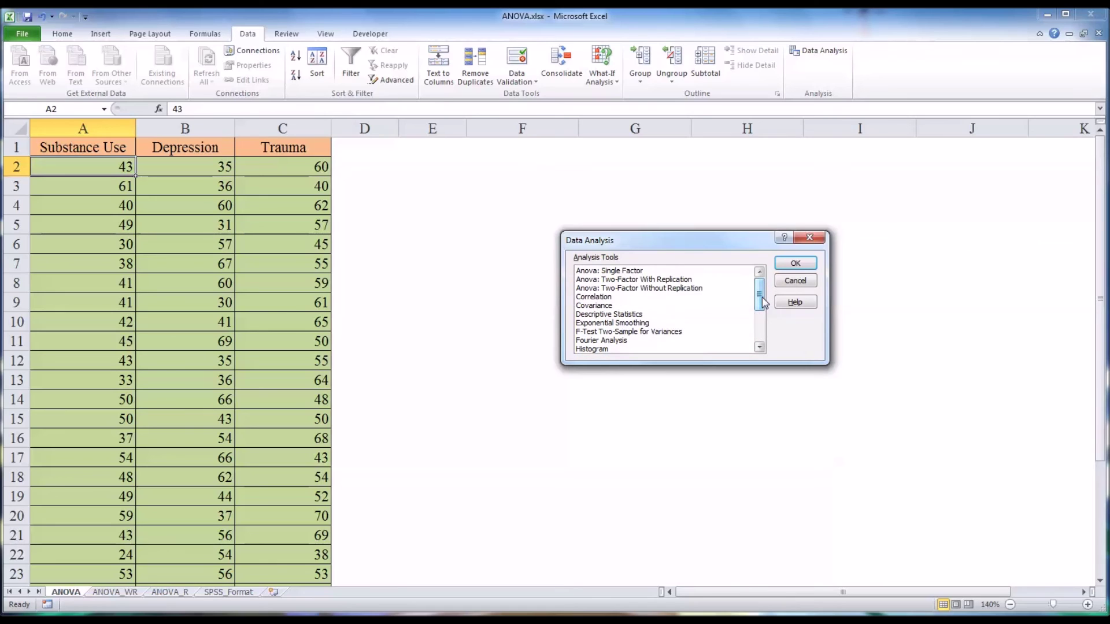
click(600, 272)
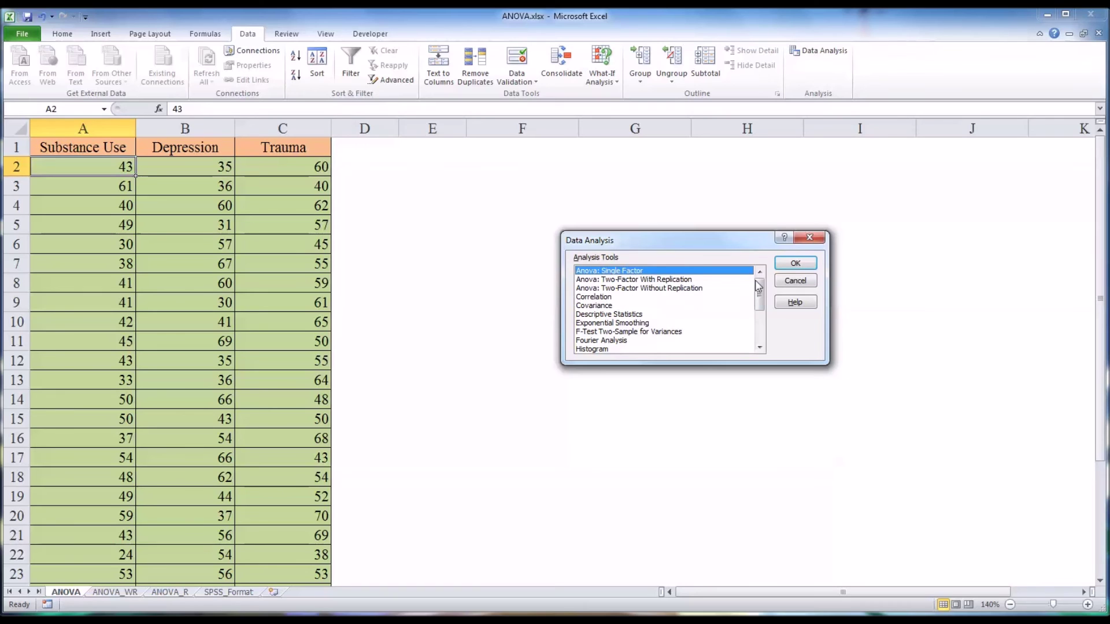
click(794, 267)
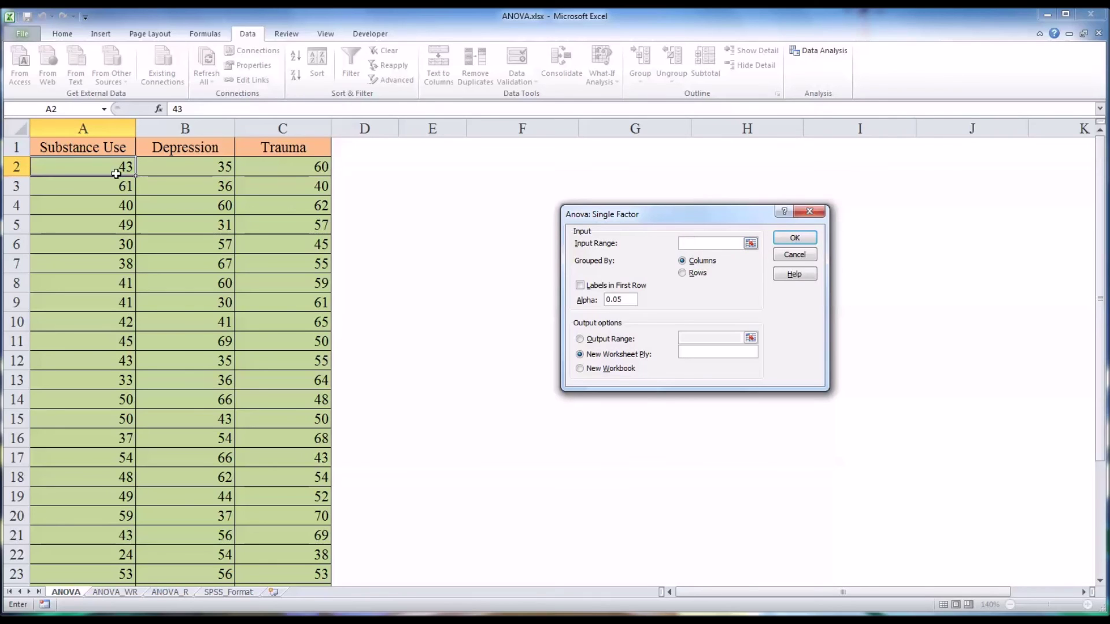
Step: Set the score columns as input with labels in first row, alpha 0.05, output at F3
drag(93, 151, 287, 554)
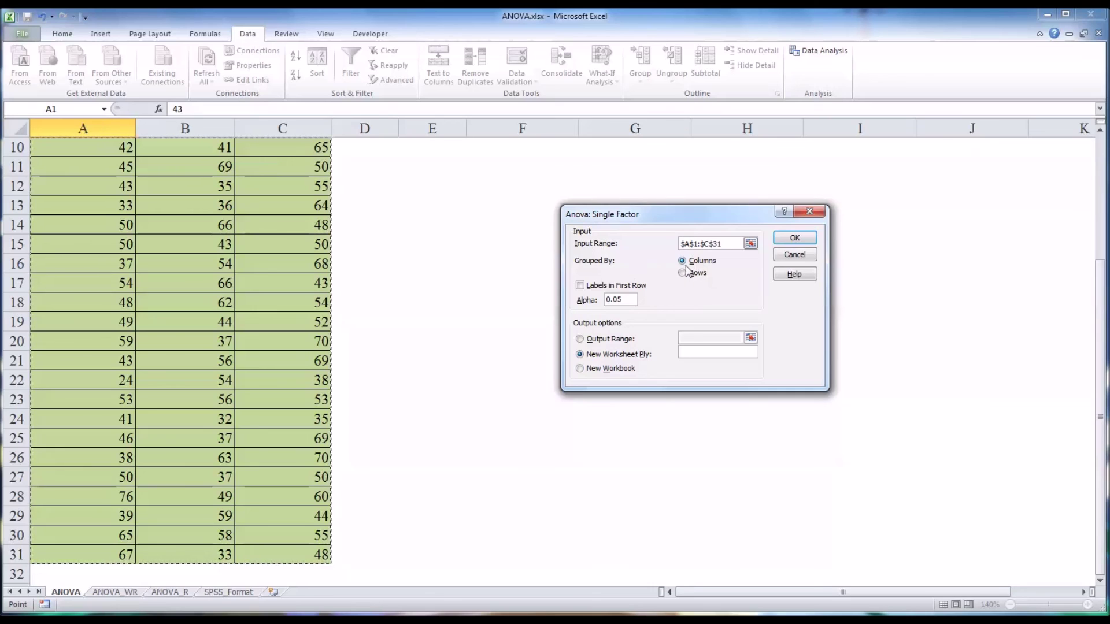
click(579, 286)
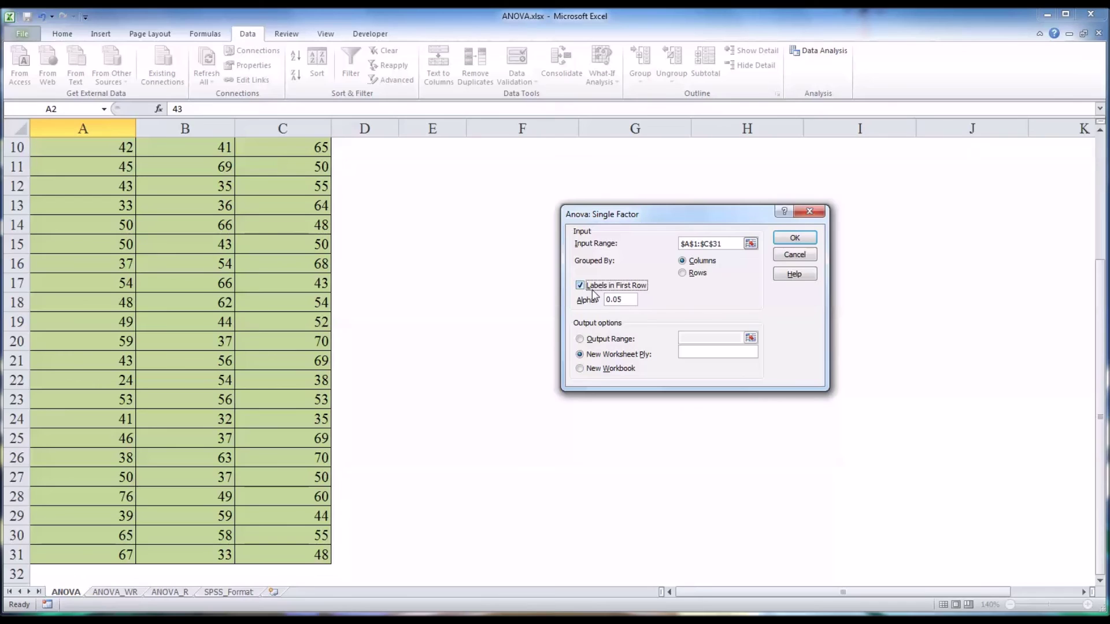
drag(631, 301, 607, 300)
click(622, 300)
click(579, 339)
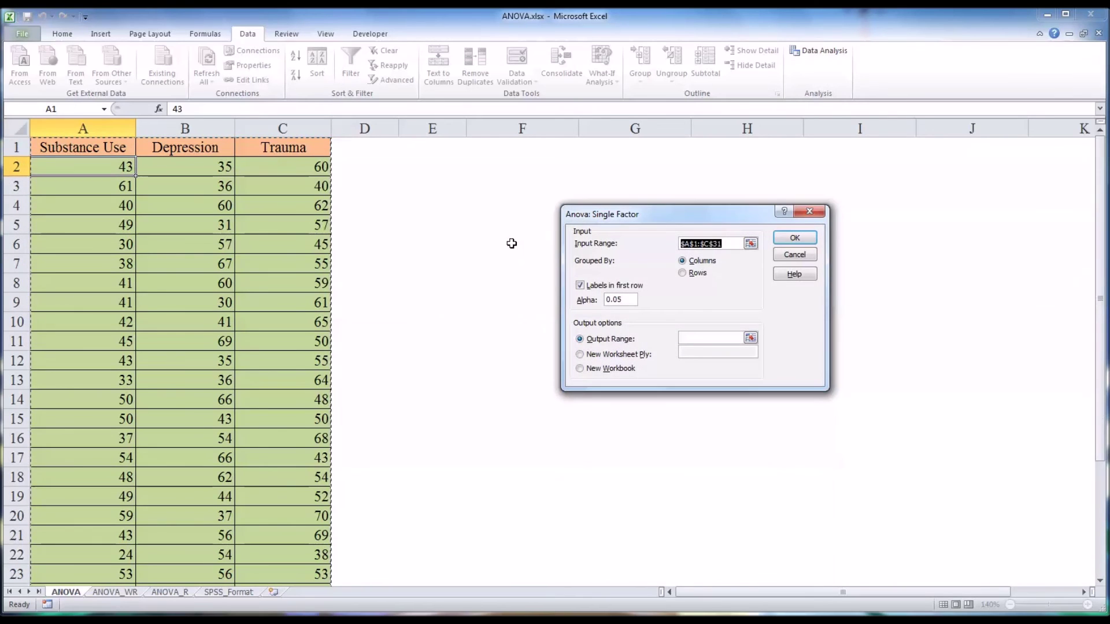
click(512, 187)
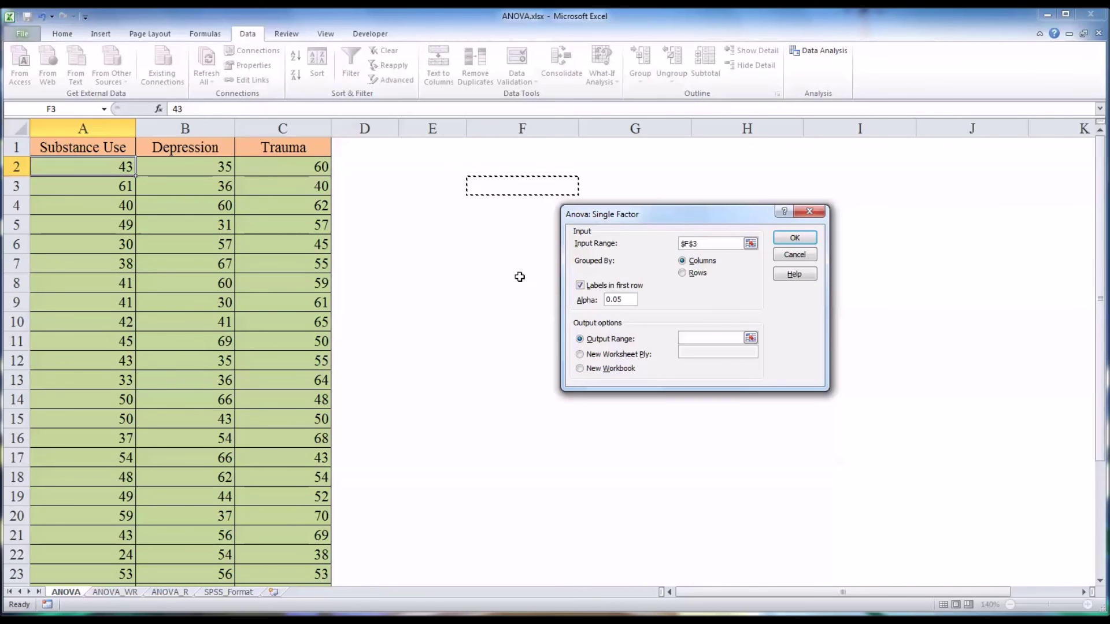
Step: Re-enter the input range as $A$1:$C$31 and output $F$3, then run the ANOVA
drag(700, 243, 658, 243)
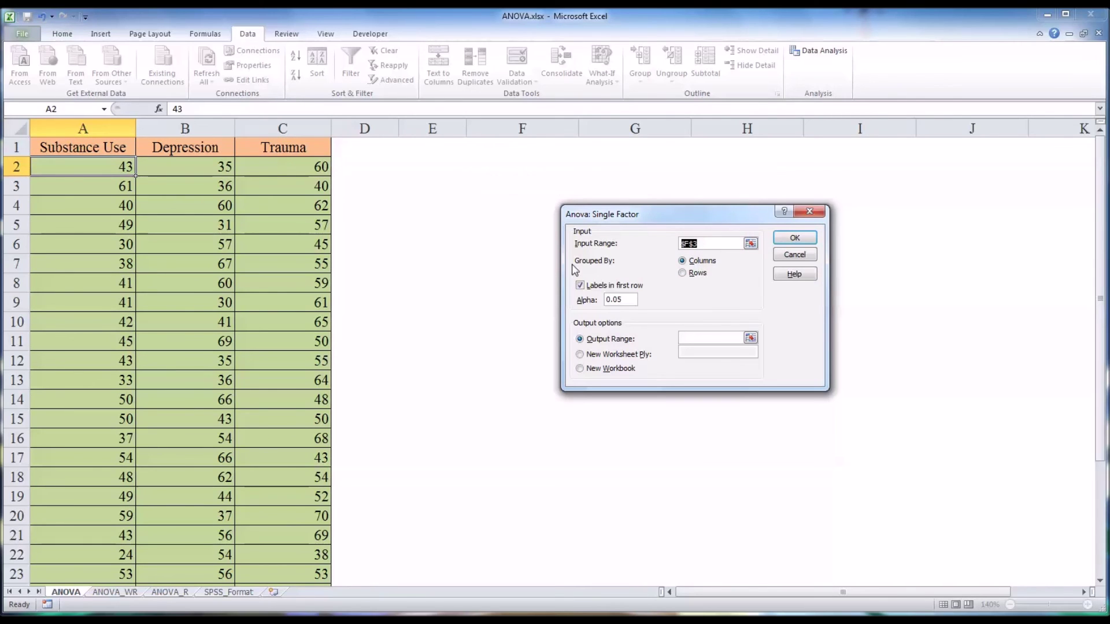
click(65, 149)
drag(65, 149, 272, 558)
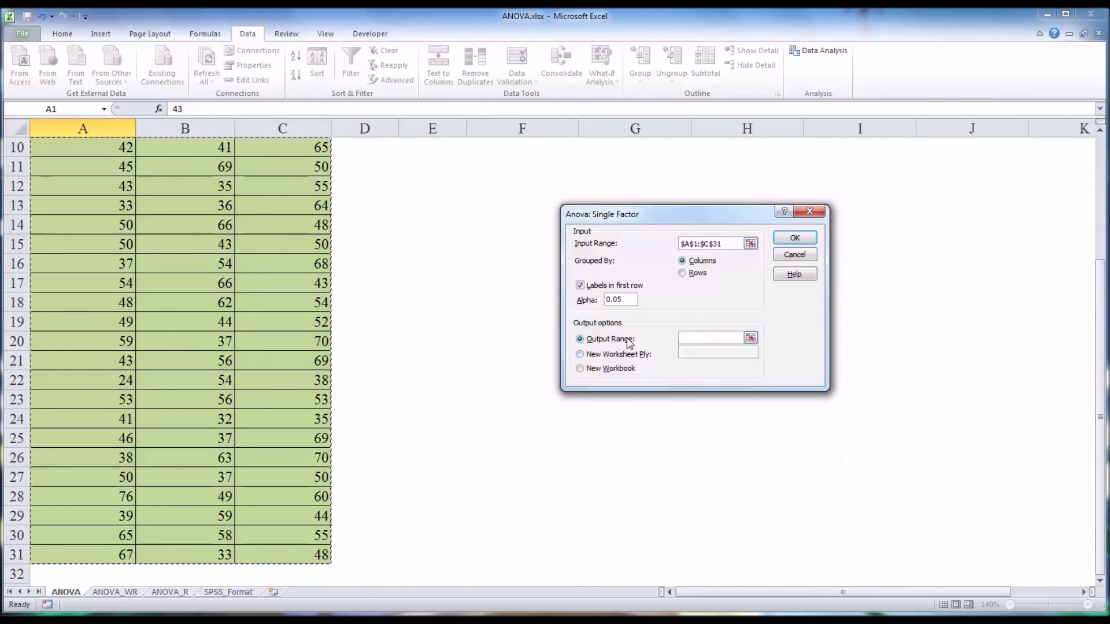
click(693, 338)
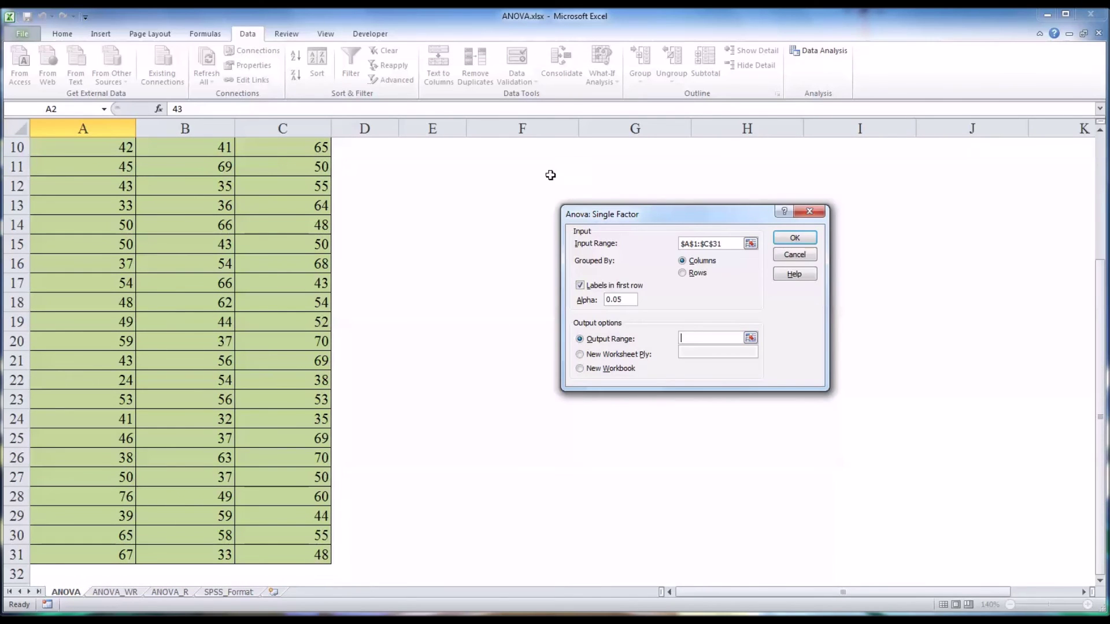
scroll(511, 190, up, 3)
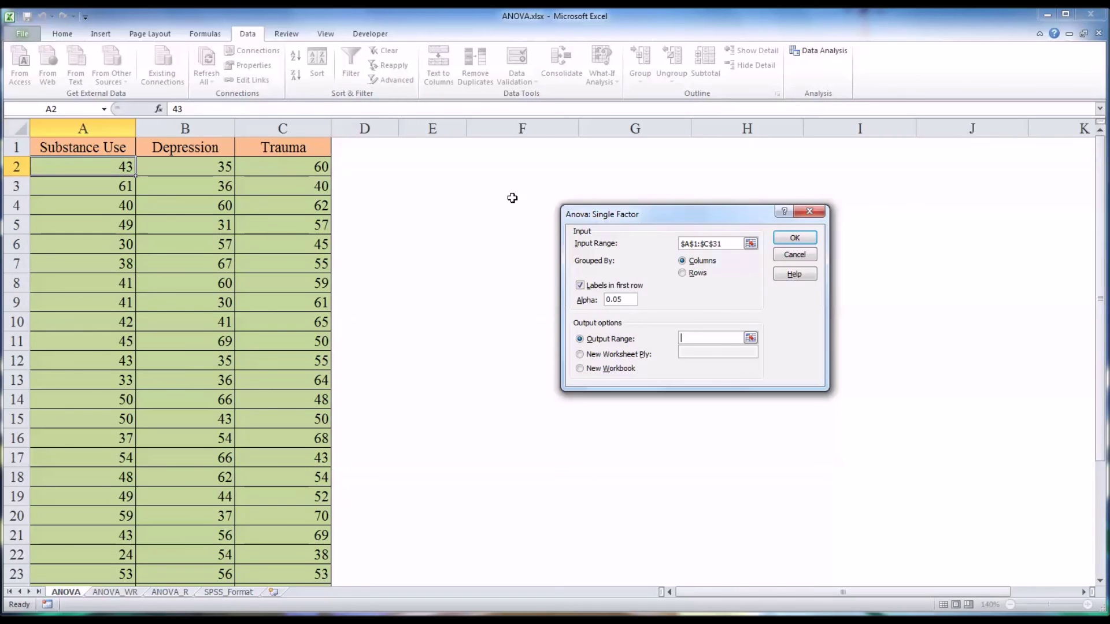
click(514, 183)
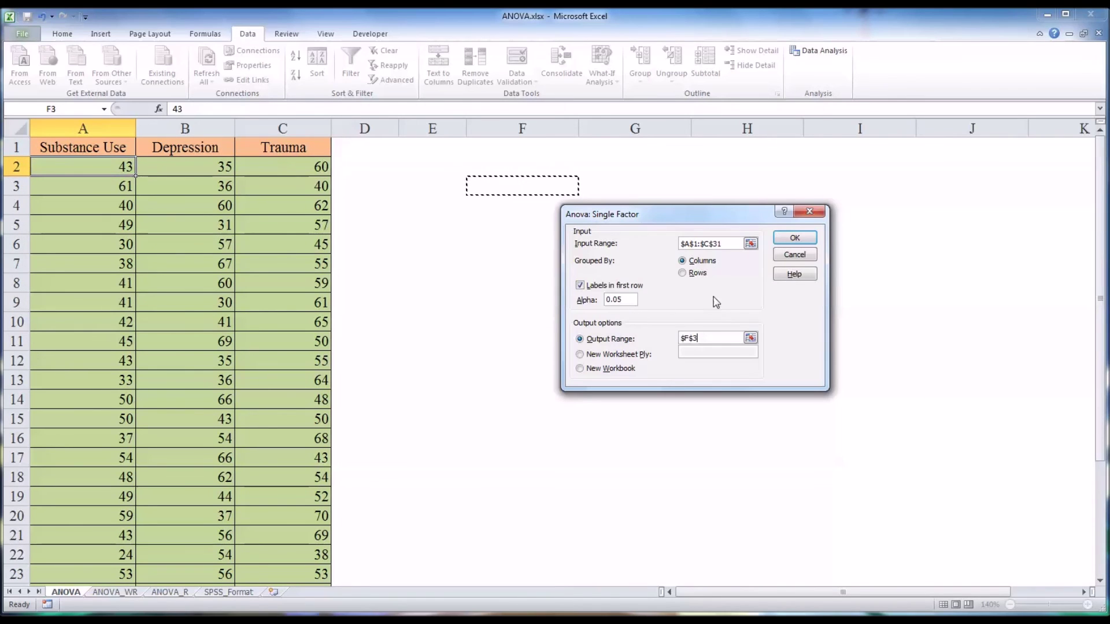
click(724, 243)
click(722, 337)
click(794, 237)
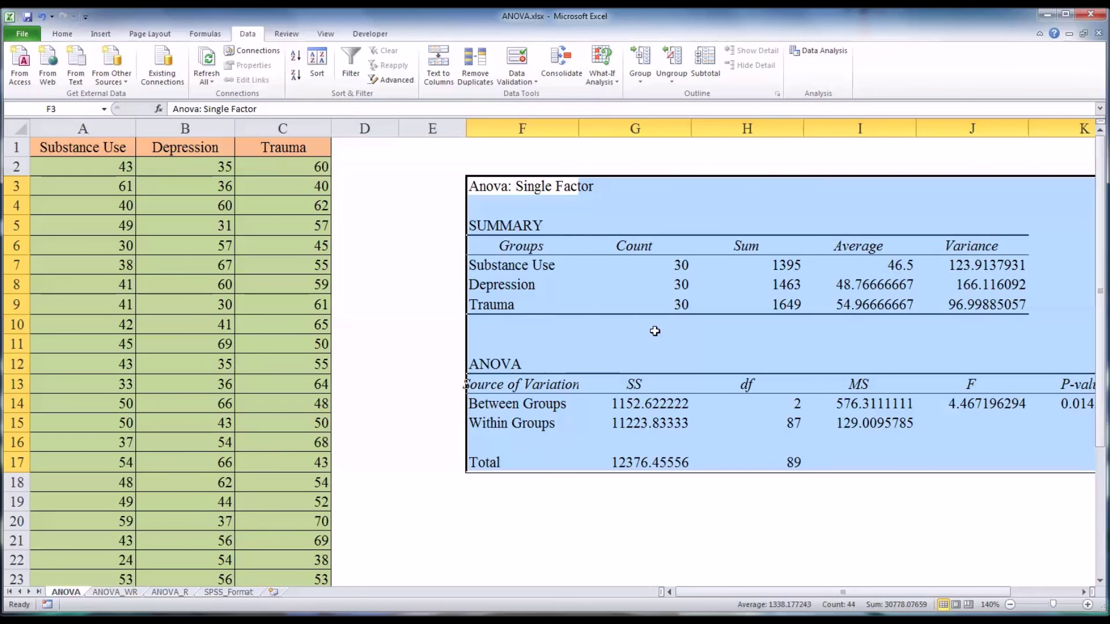
click(594, 262)
drag(757, 594, 813, 592)
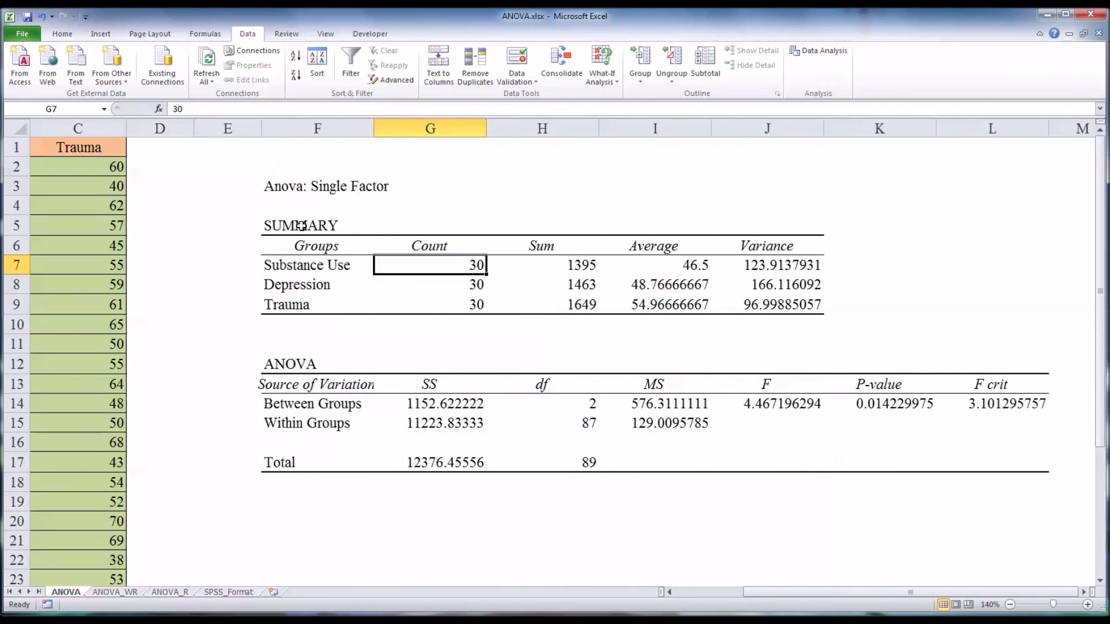
click(277, 186)
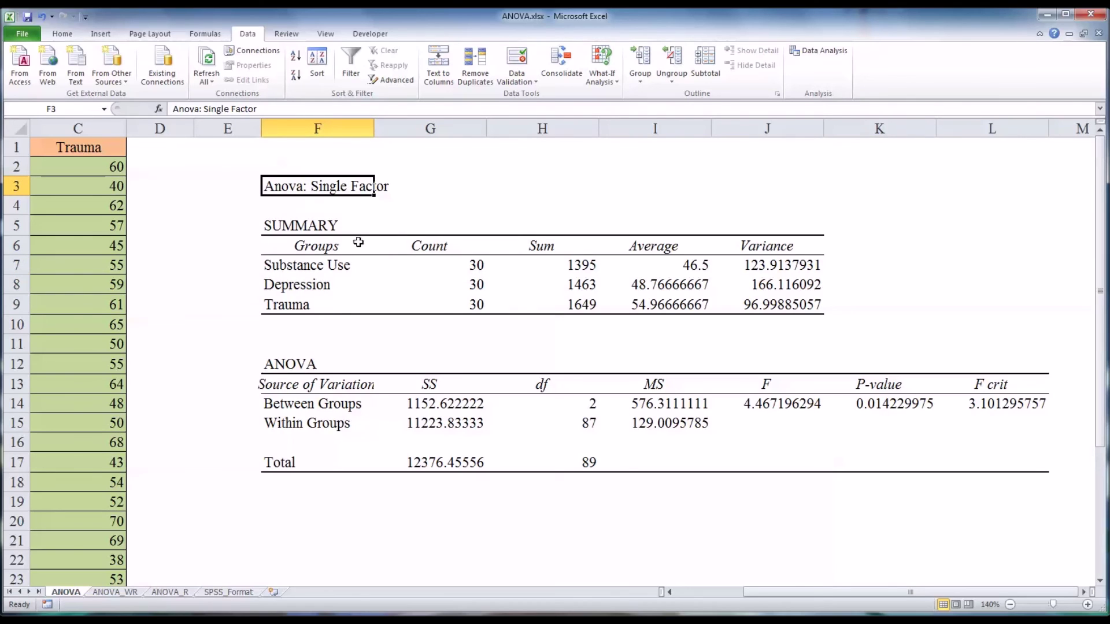
click(313, 225)
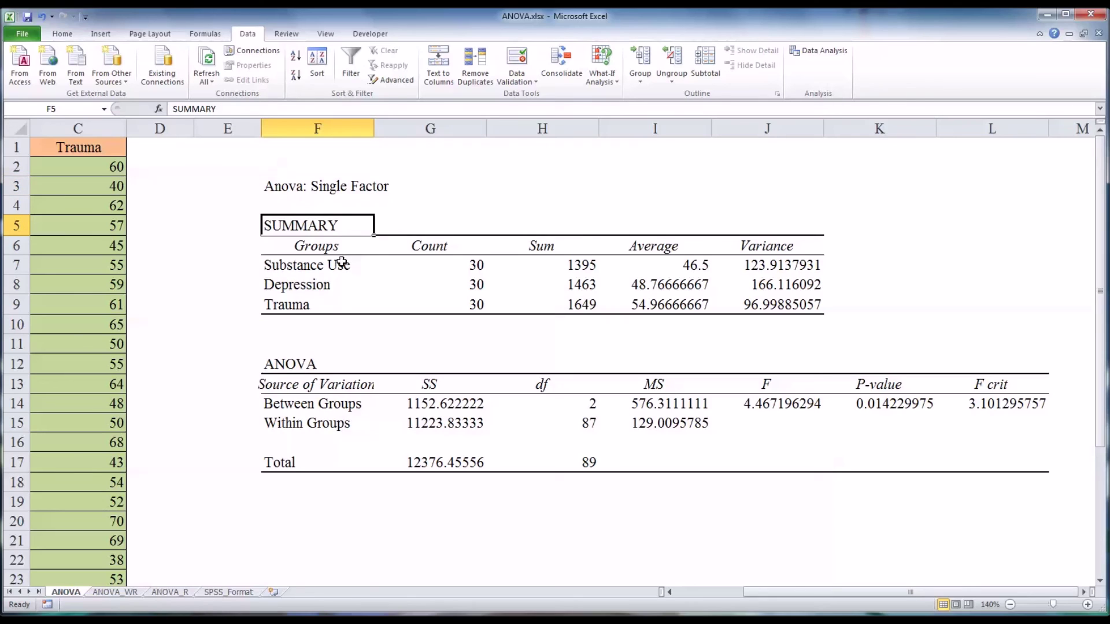
click(434, 267)
click(434, 287)
click(437, 308)
click(435, 269)
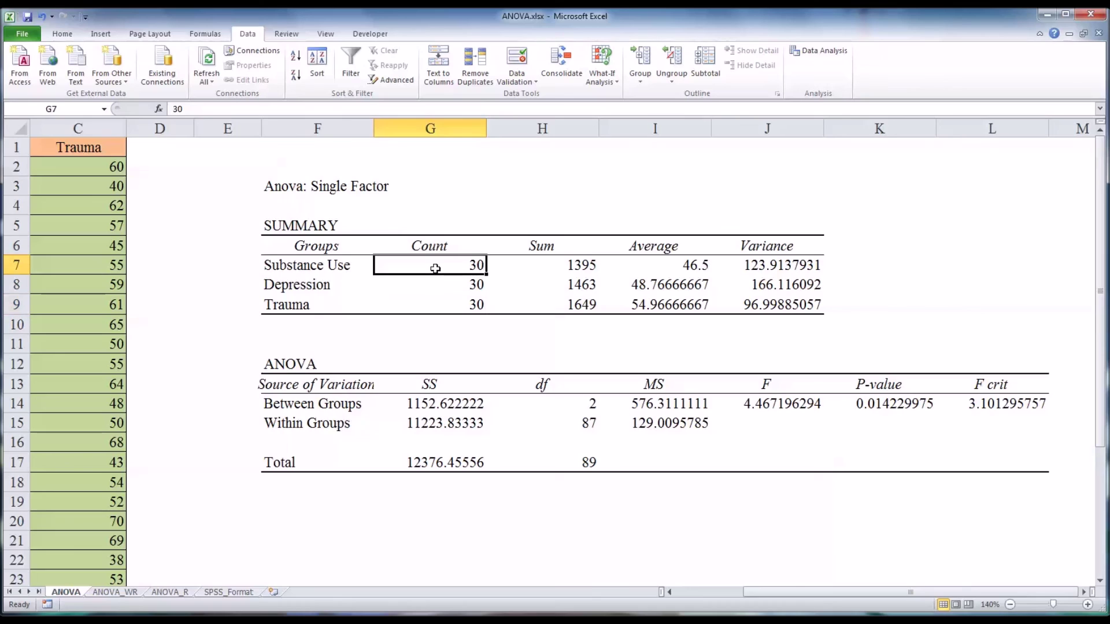
drag(639, 264, 650, 296)
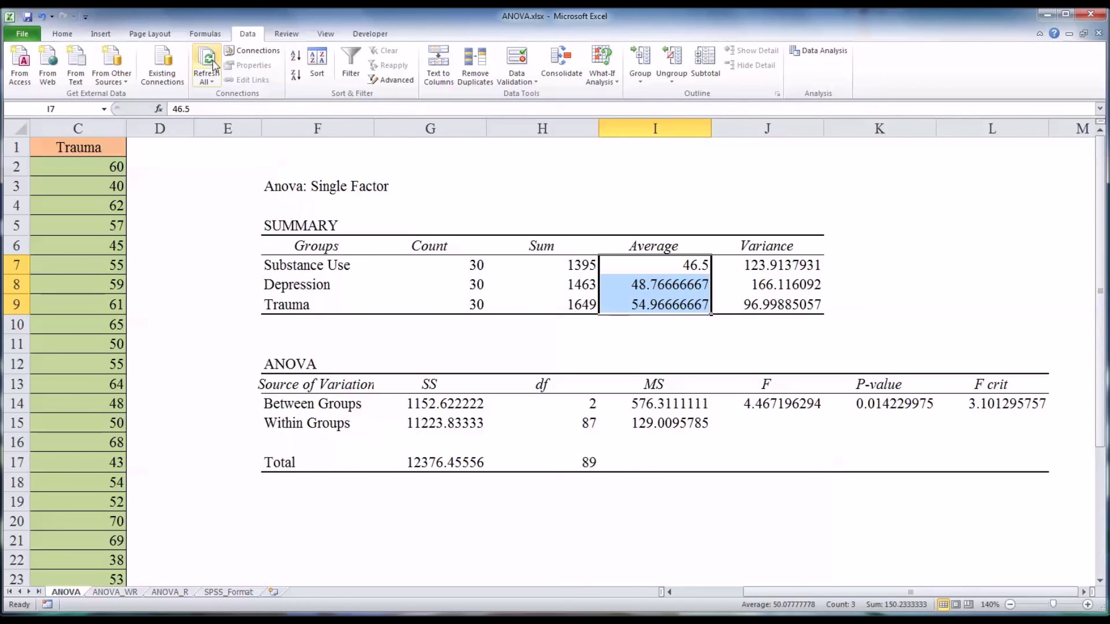
Step: Format the Average cells I7:I9 as Number, showing 46.50, 48.77 and 54.97
click(74, 38)
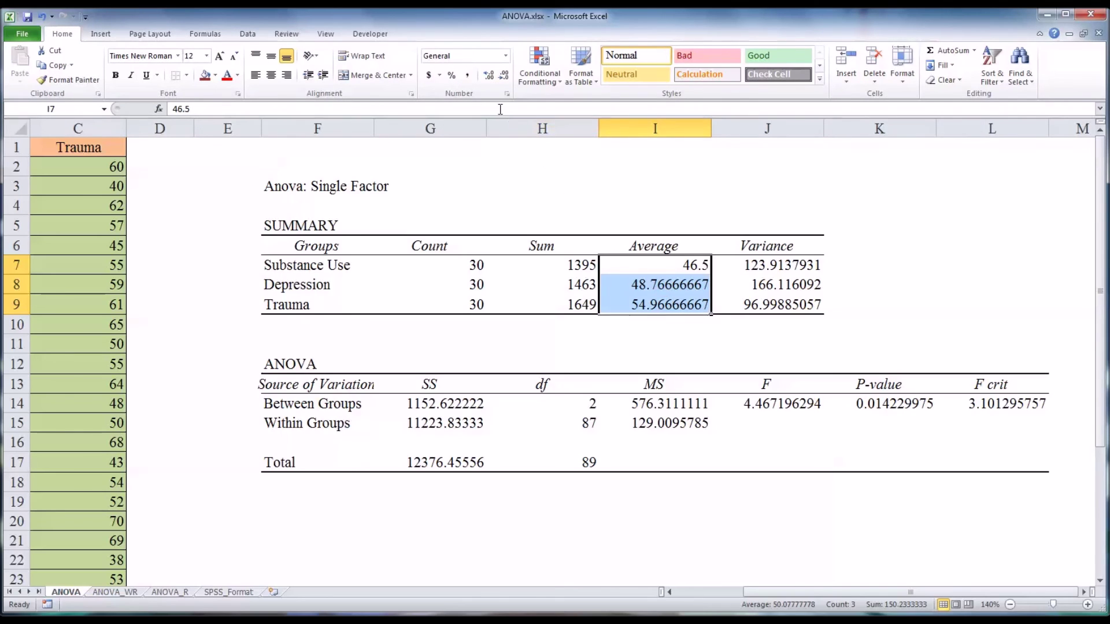
click(490, 81)
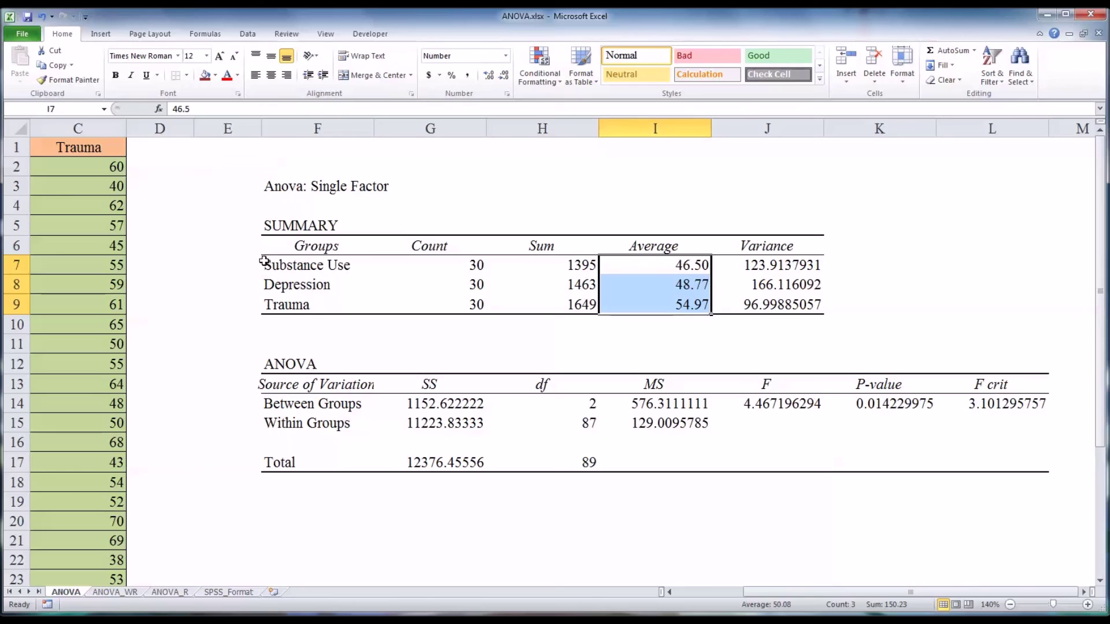
click(630, 267)
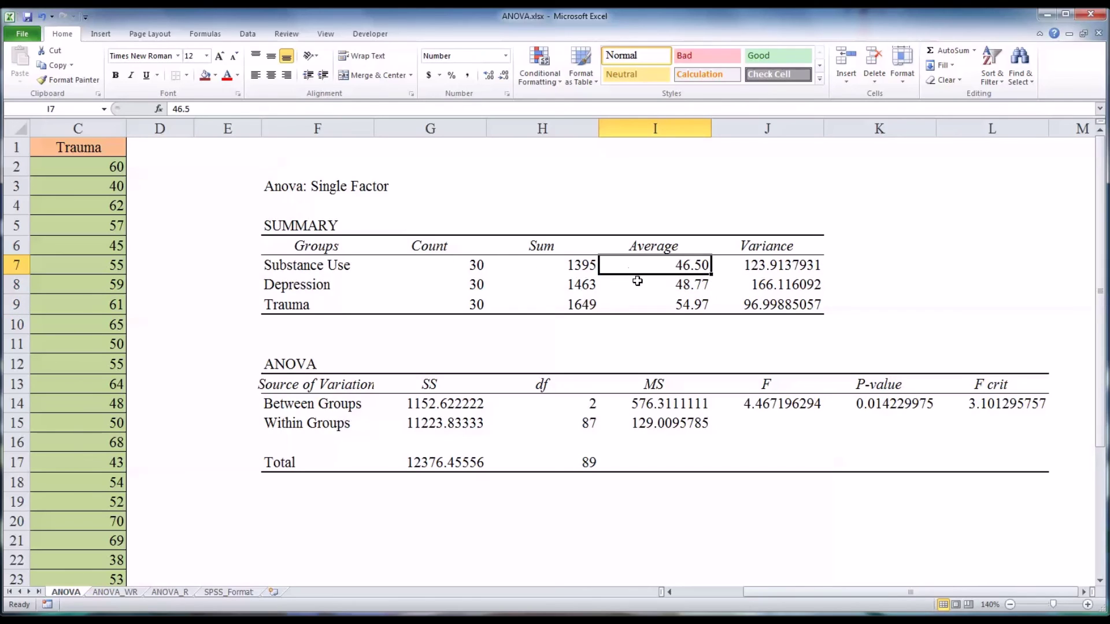
click(637, 282)
click(640, 307)
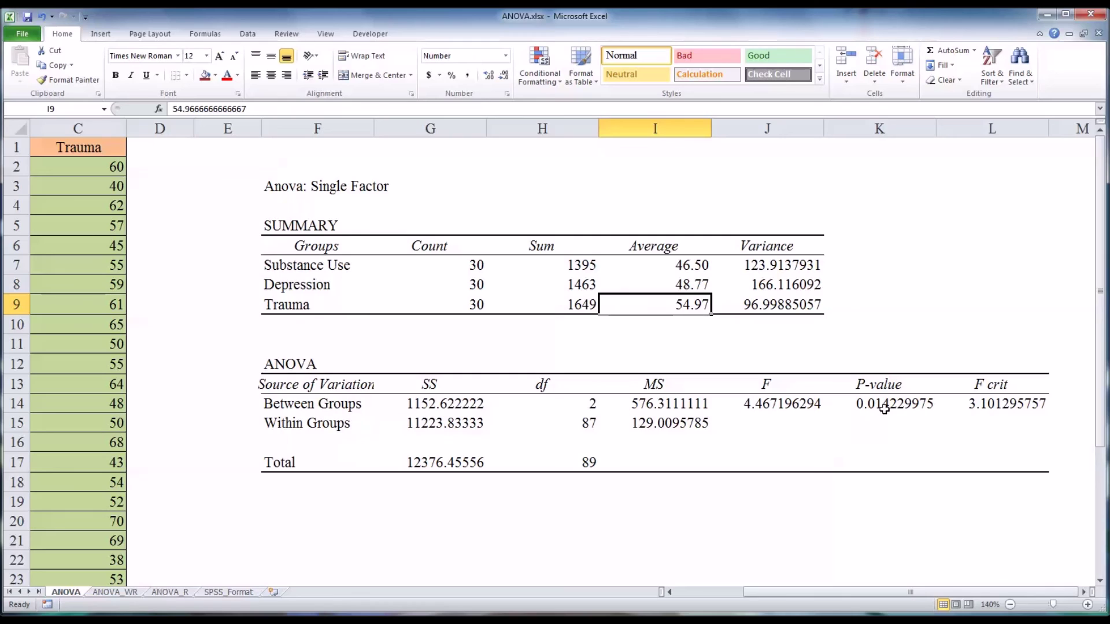
click(293, 401)
click(289, 364)
click(285, 404)
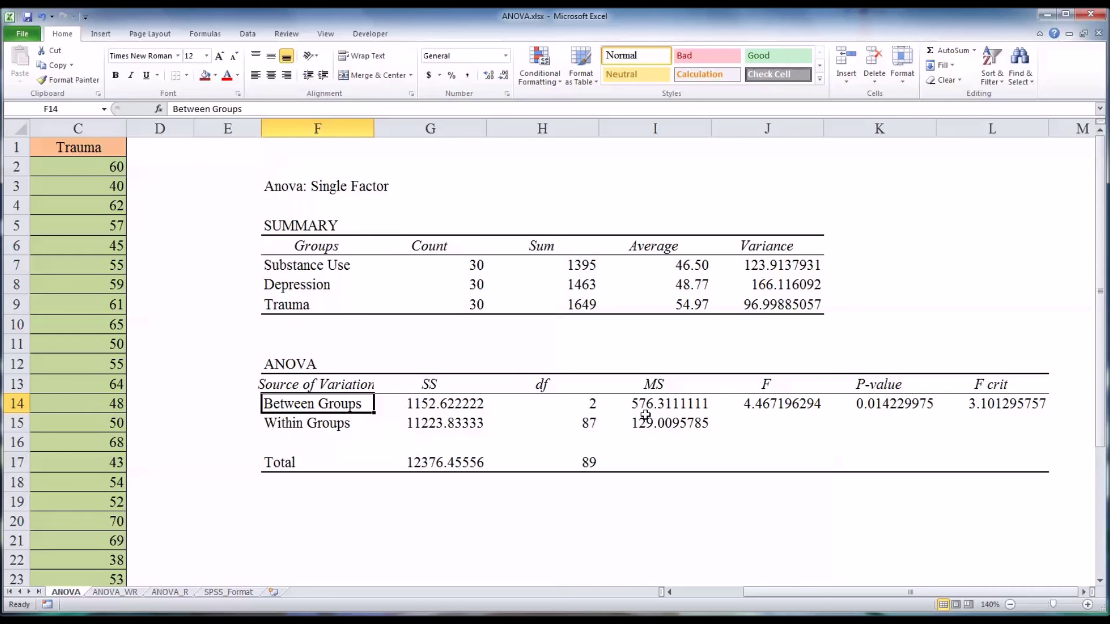
click(881, 404)
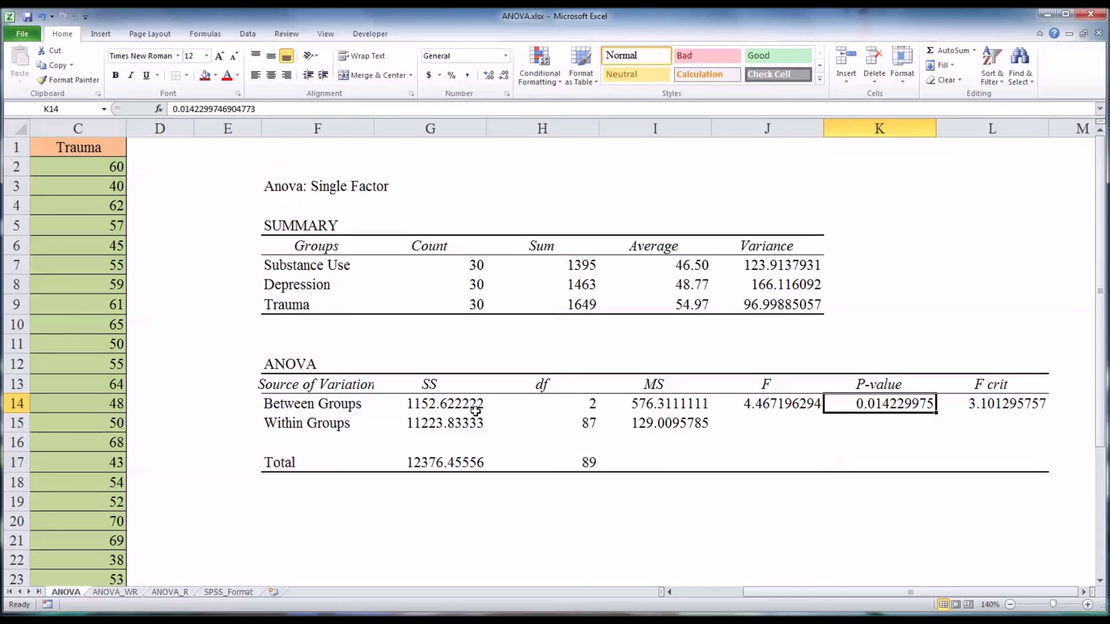
click(299, 408)
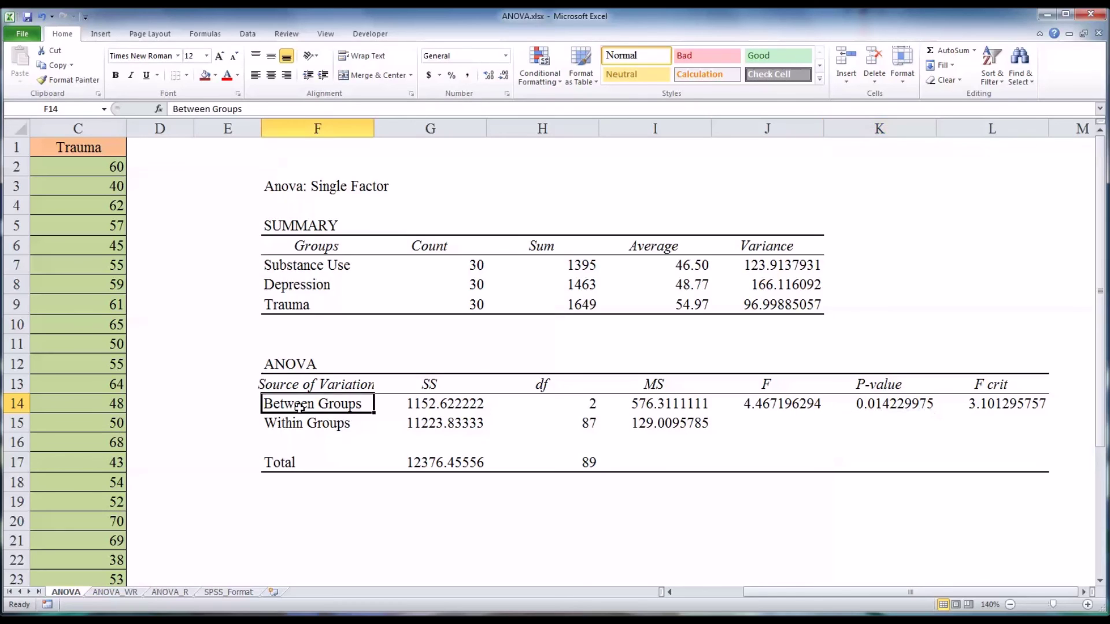
drag(789, 596, 721, 598)
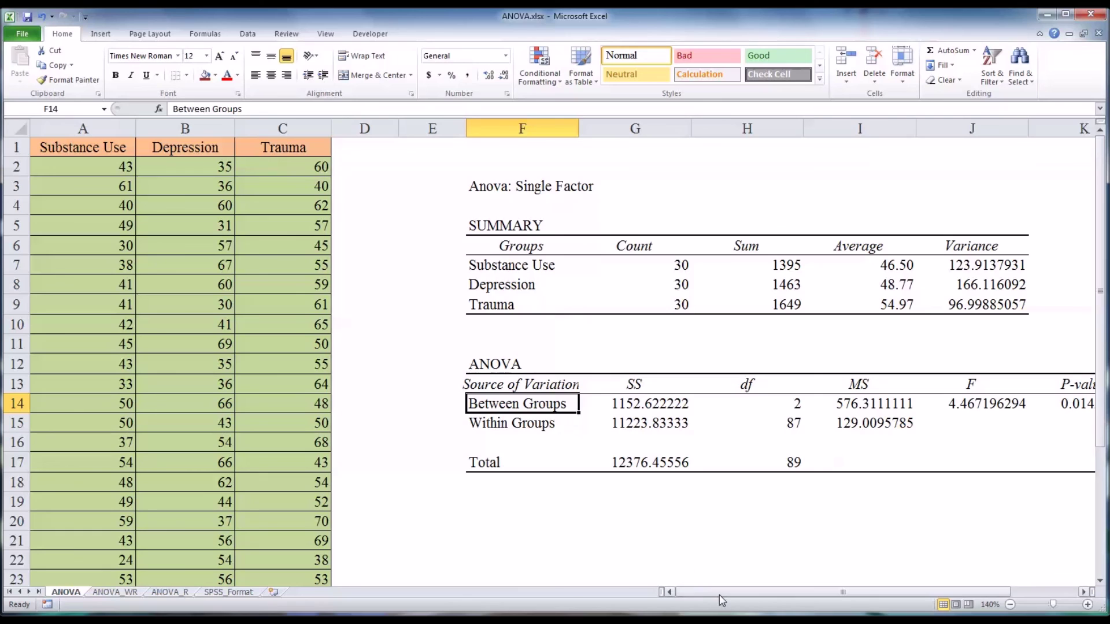
Step: Select the output title in F3, then move to the next sheet, ANOVA_WR
mouse_move(744, 598)
mouse_down()
mouse_move(782, 603)
mouse_move(744, 602)
mouse_up()
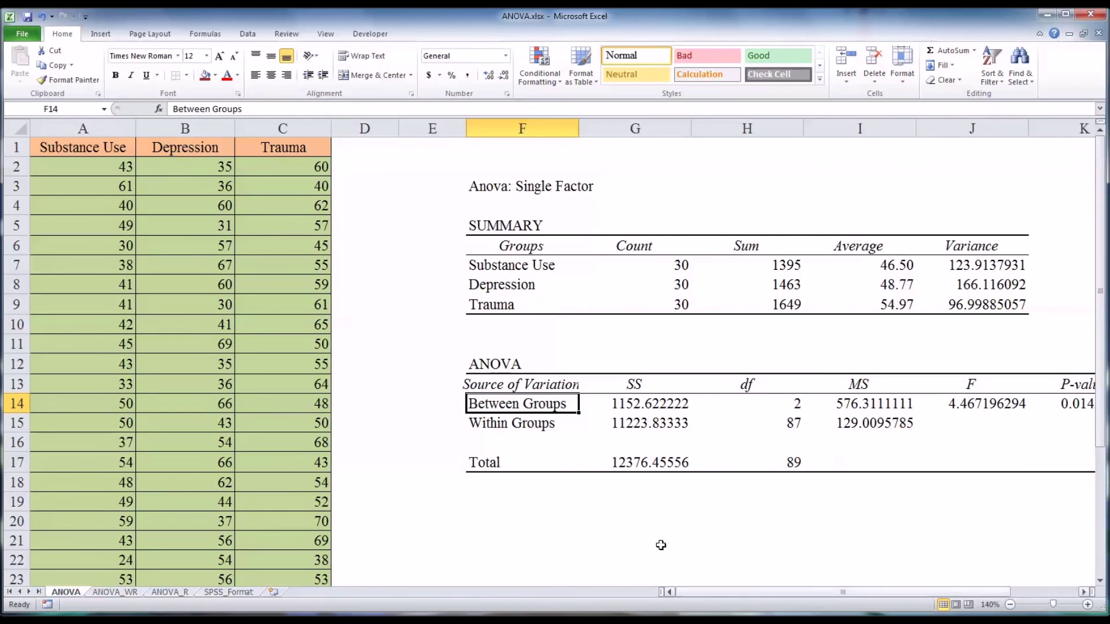
click(487, 186)
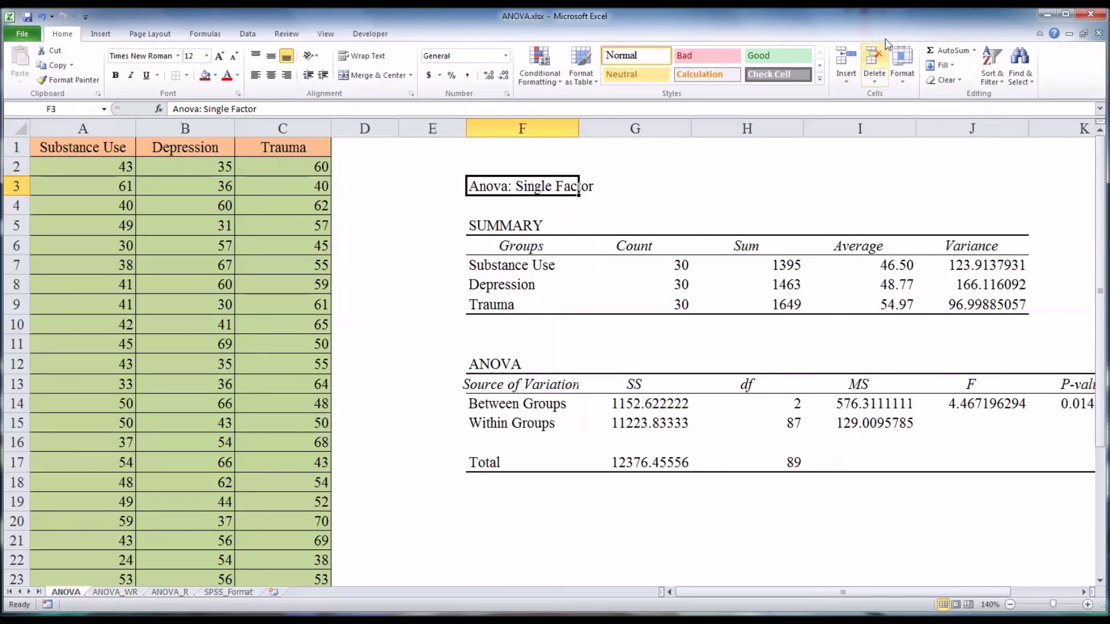
key(ctrl+Page_Down)
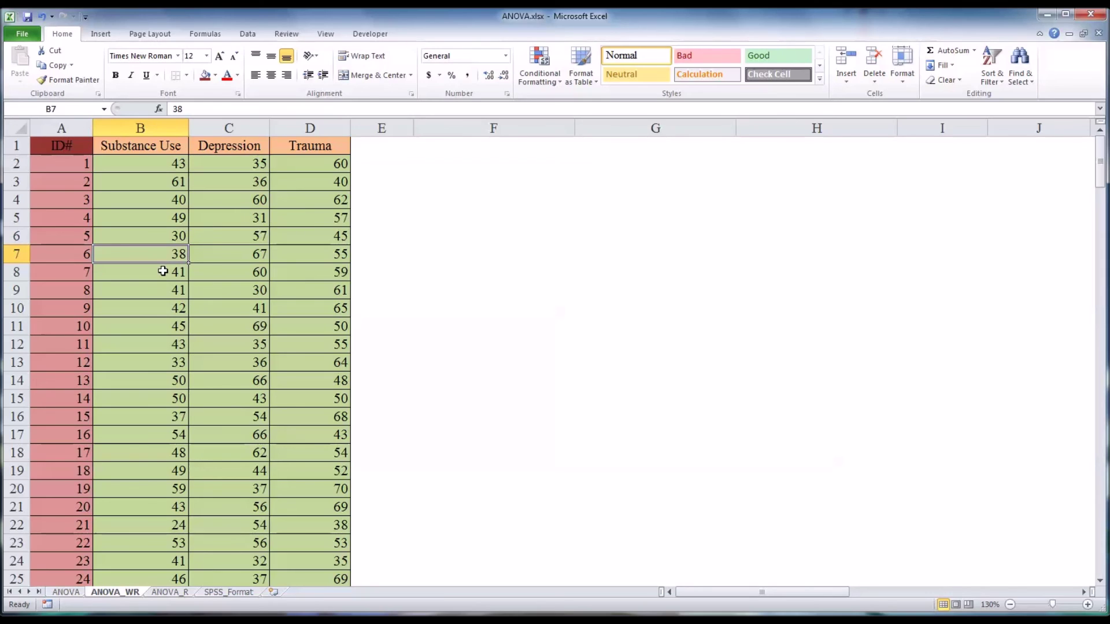
drag(136, 146, 315, 541)
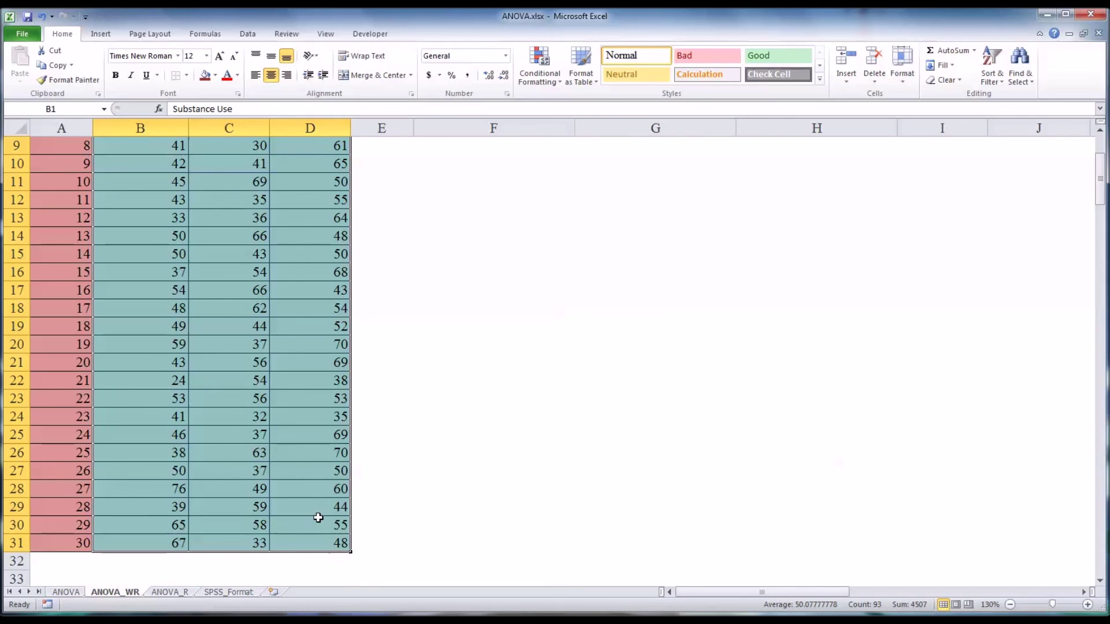
scroll(323, 514, up, 3)
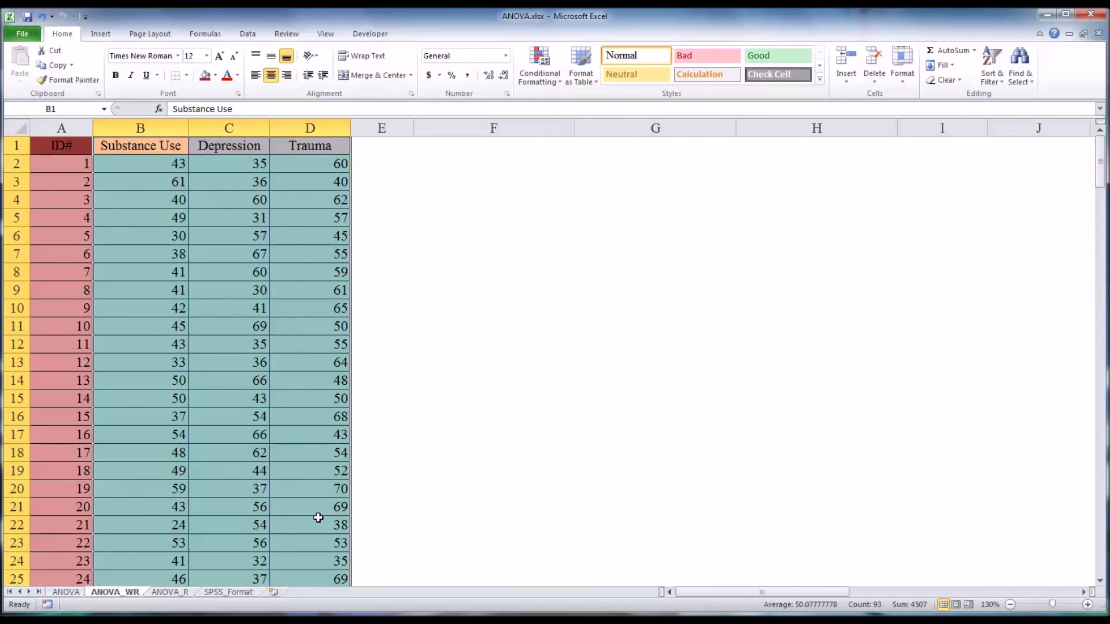
click(57, 149)
click(56, 169)
click(60, 182)
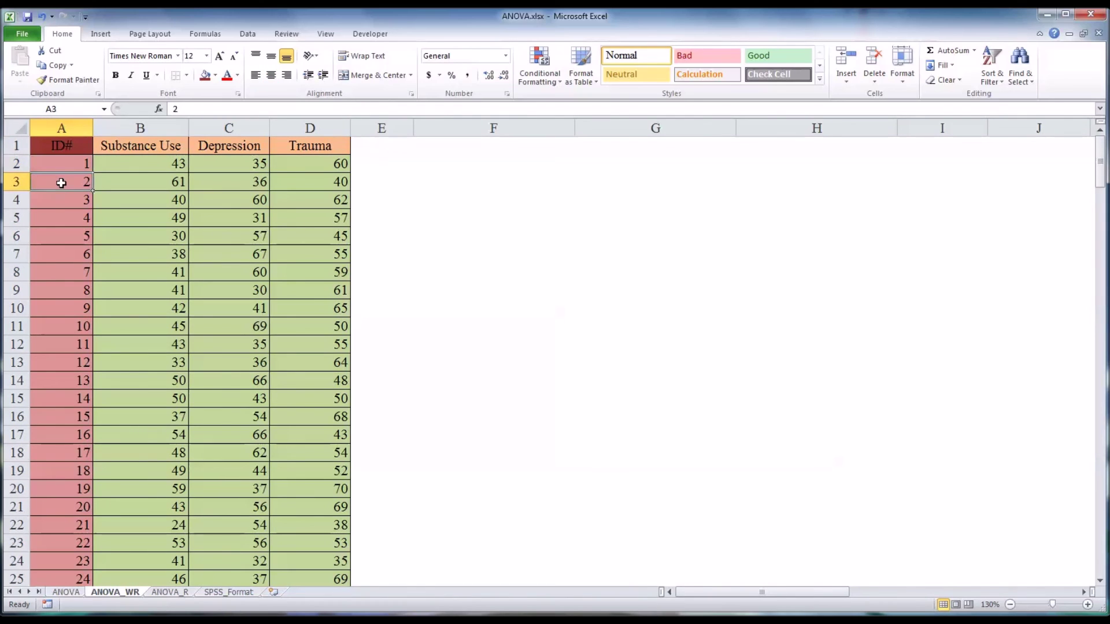
click(64, 204)
click(64, 231)
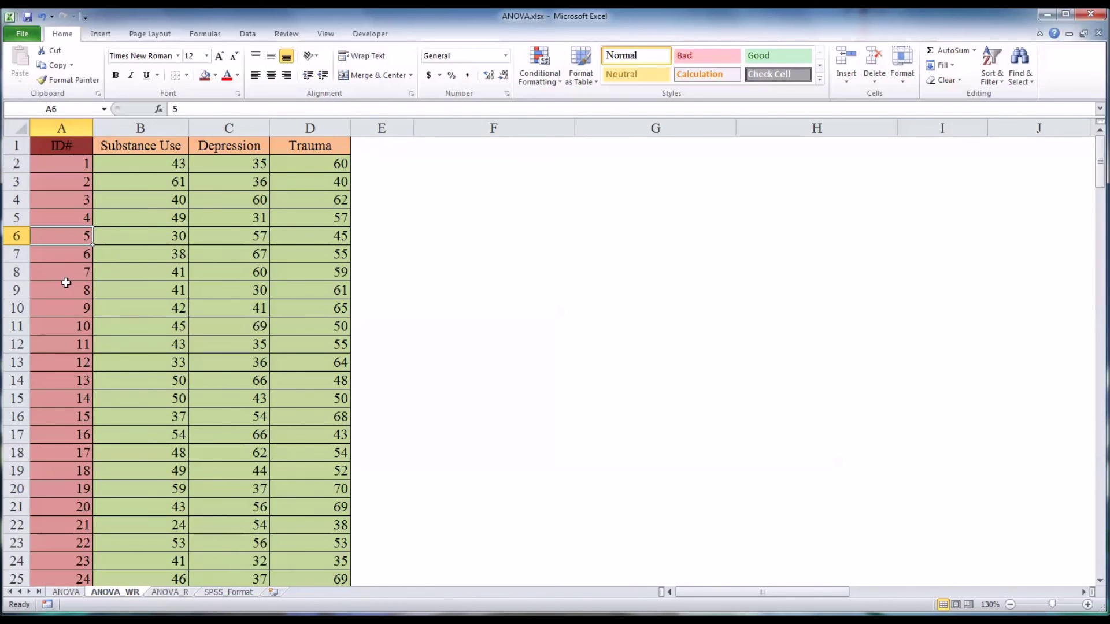
scroll(66, 283, down, 3)
scroll(65, 284, up, 3)
click(63, 166)
click(81, 148)
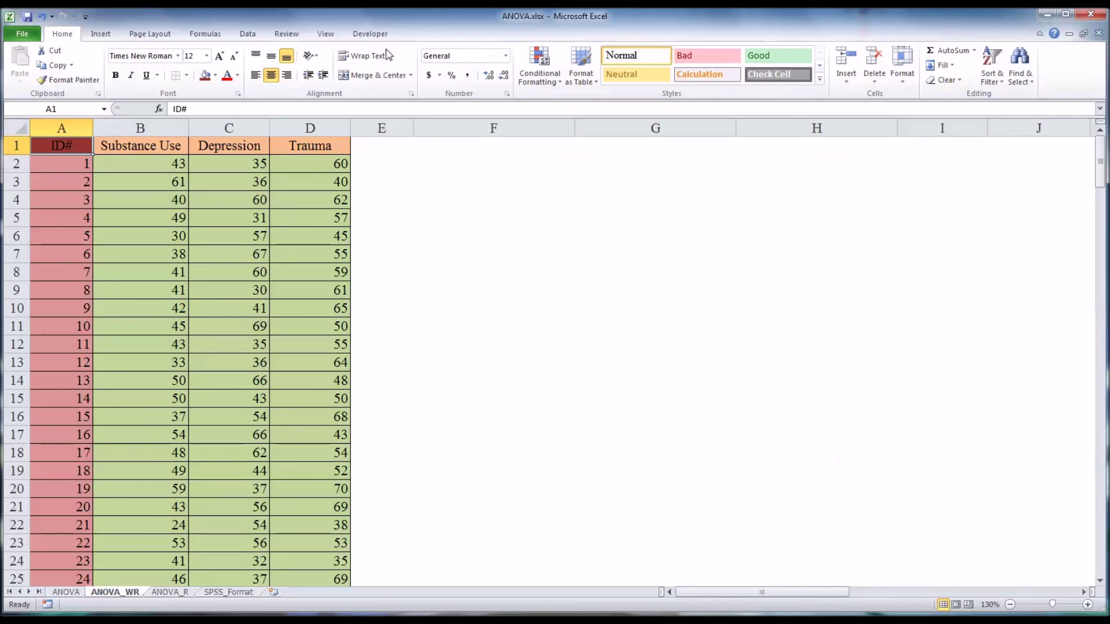
Step: Pick Anova: Two-Factor Without Replication from the Data Analysis list
click(249, 35)
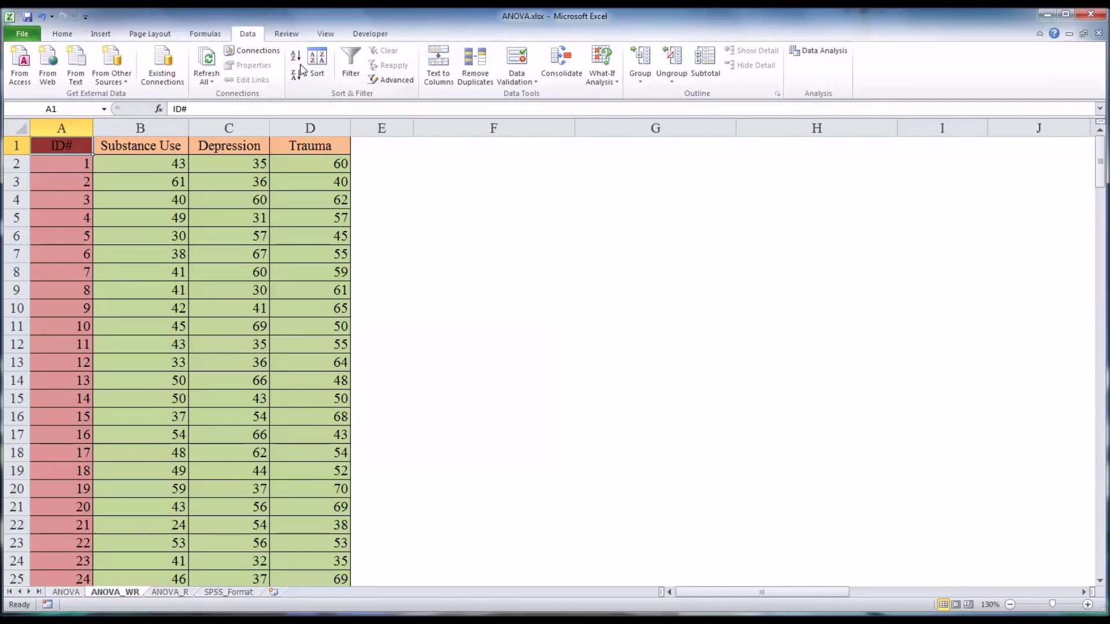
click(820, 55)
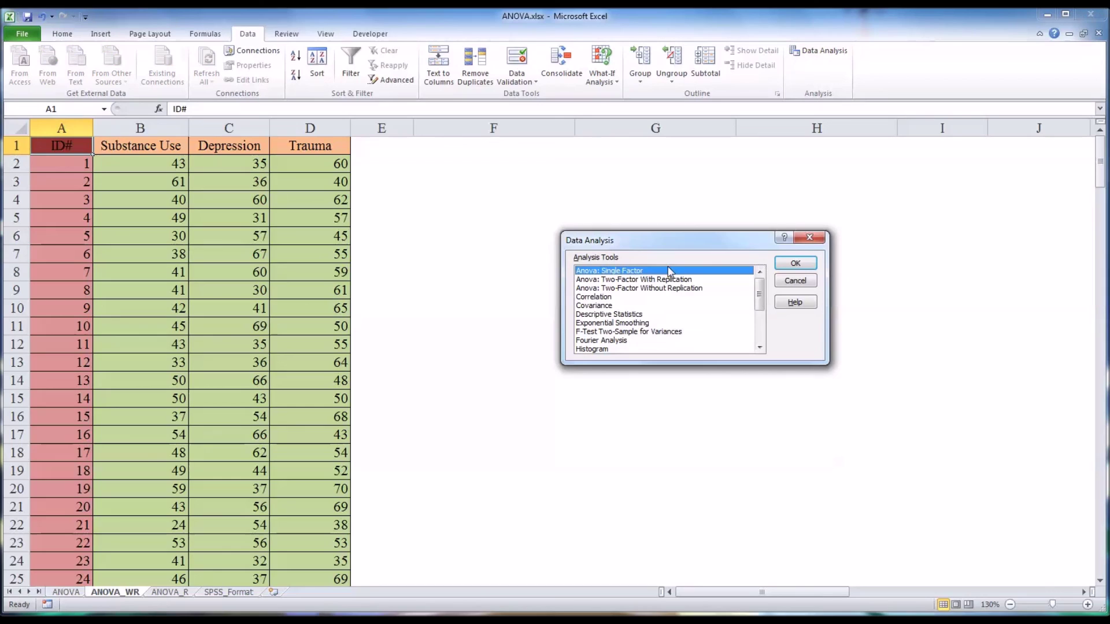
click(621, 280)
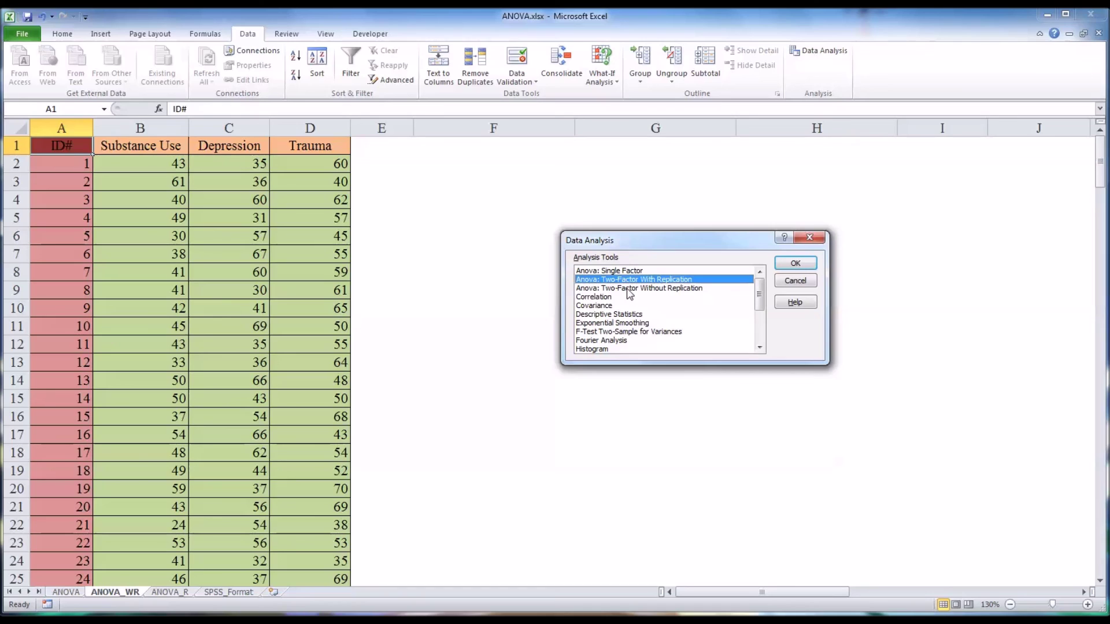
click(628, 289)
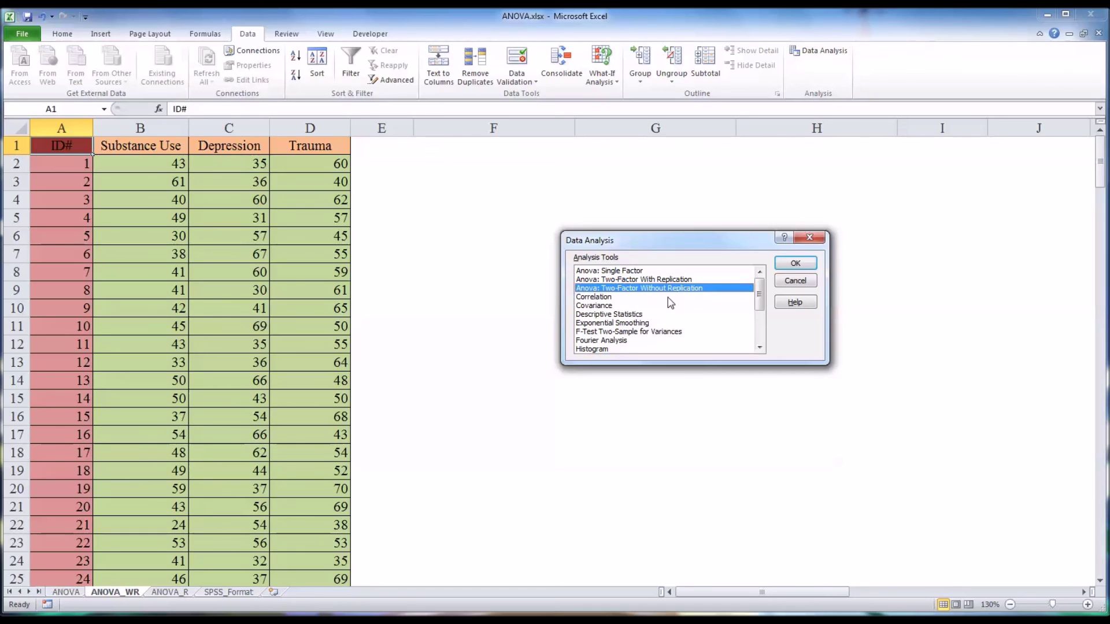
click(795, 263)
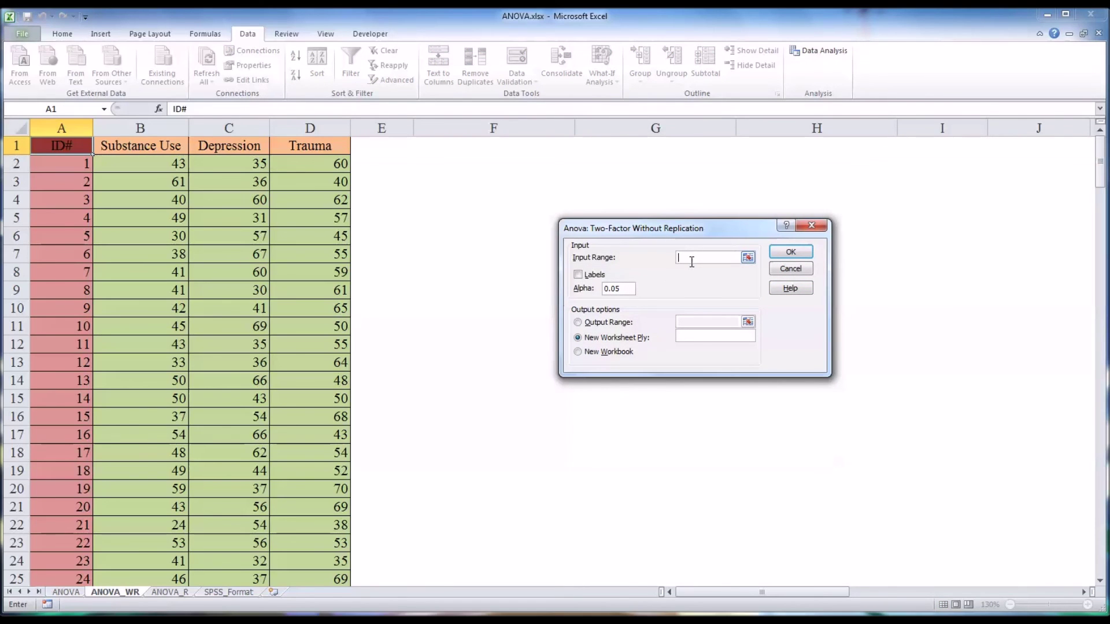
Step: Set input A1:D31 with labels on, output starting at F3, and run the ANOVA
drag(65, 145, 314, 543)
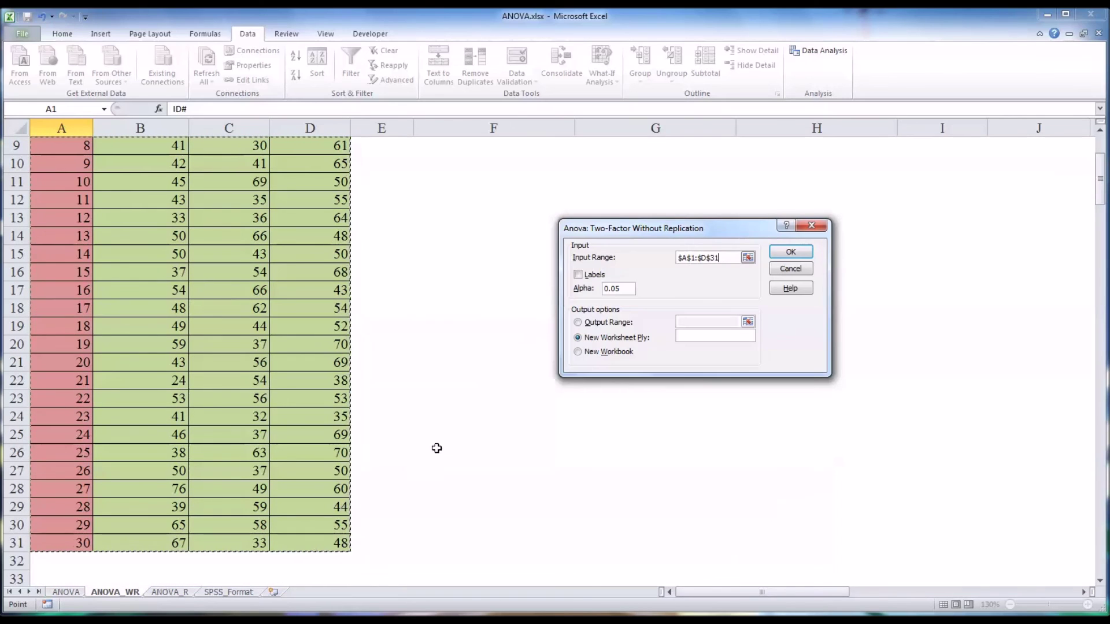
click(577, 275)
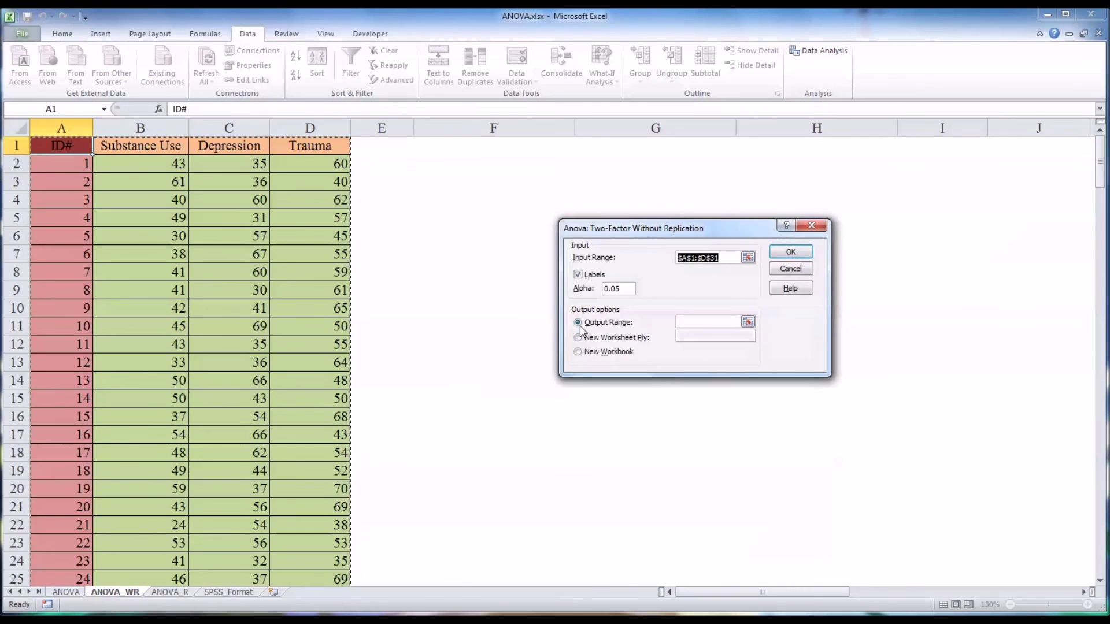
click(578, 322)
click(682, 320)
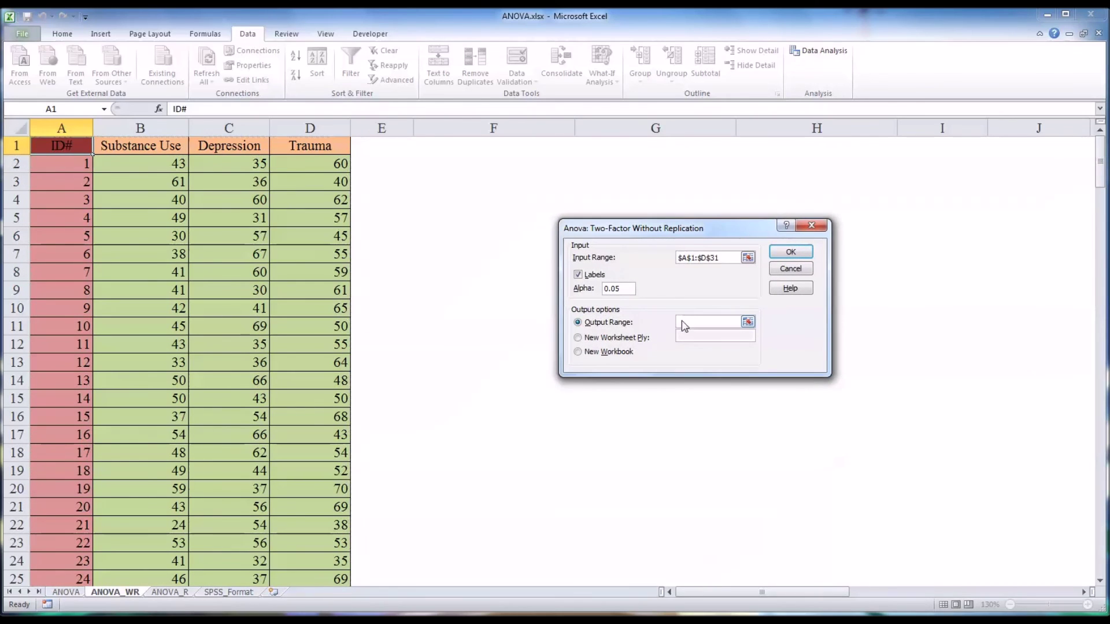
click(482, 182)
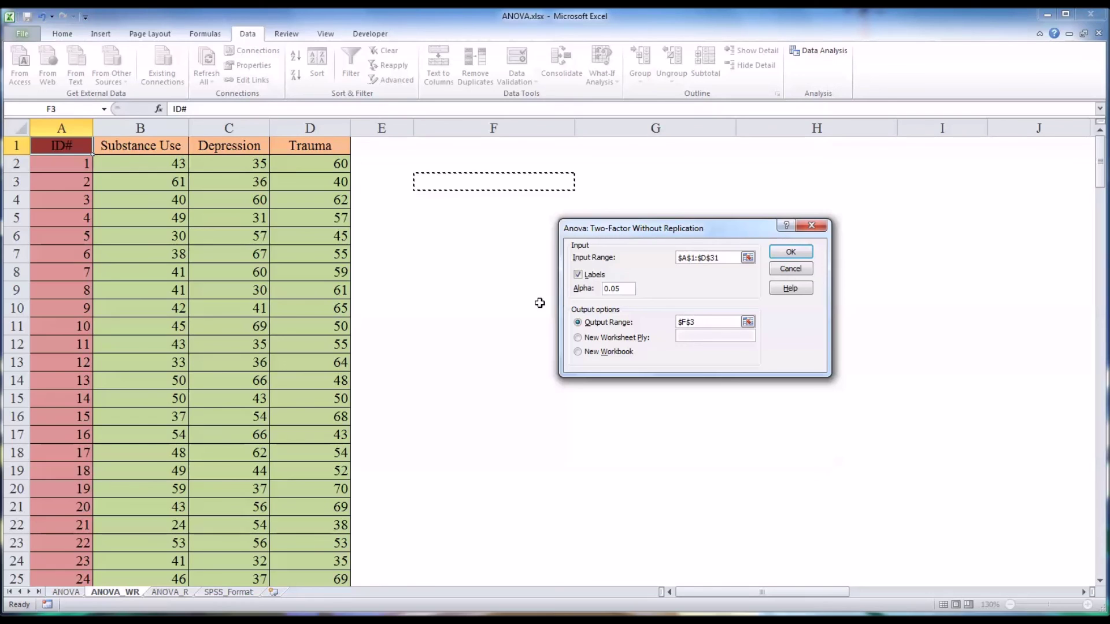
click(791, 253)
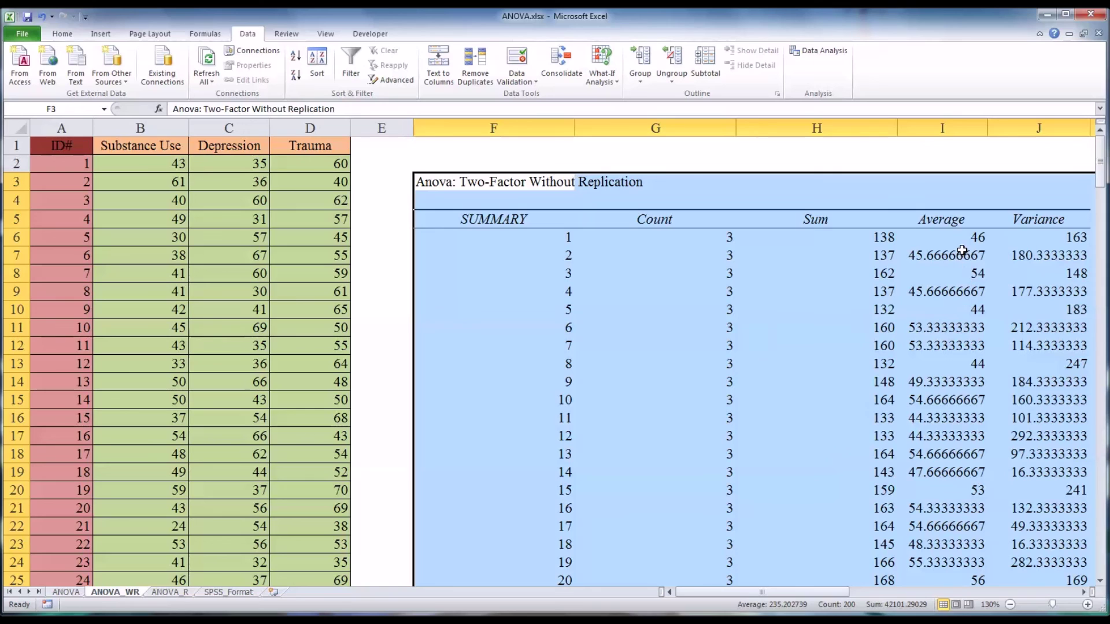
Step: Format the row Average values in column I to one decimal place
drag(955, 238, 956, 563)
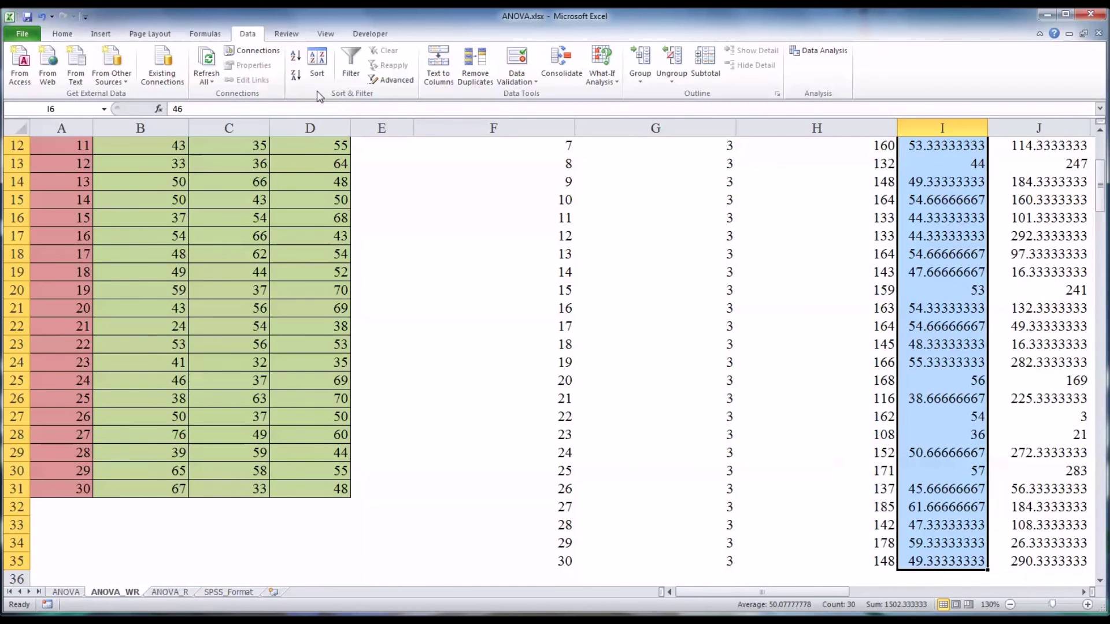
click(62, 34)
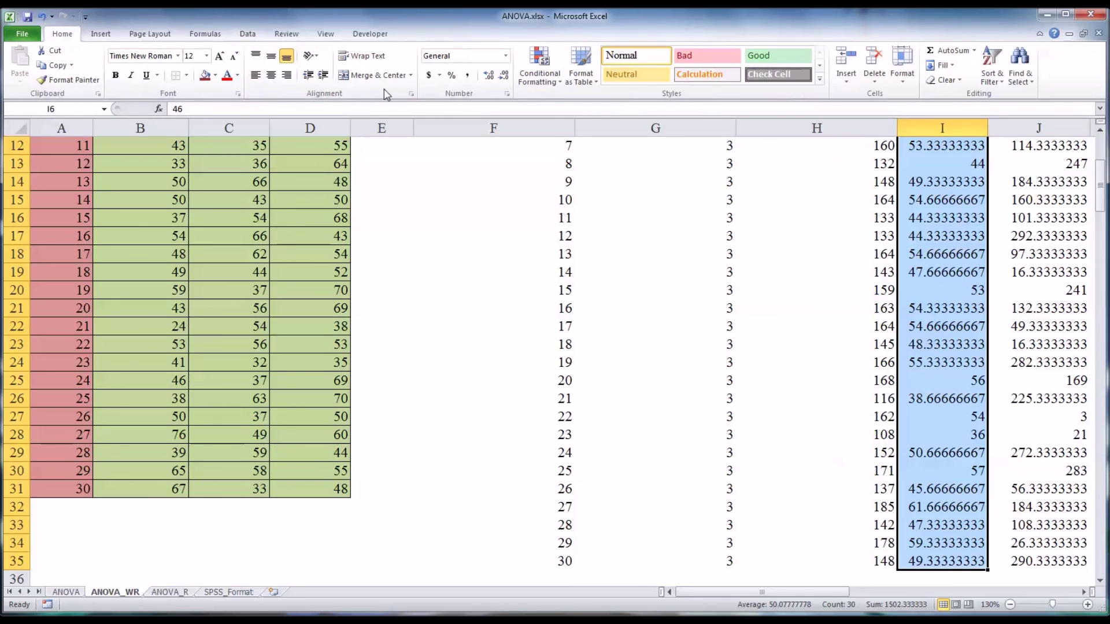
click(488, 76)
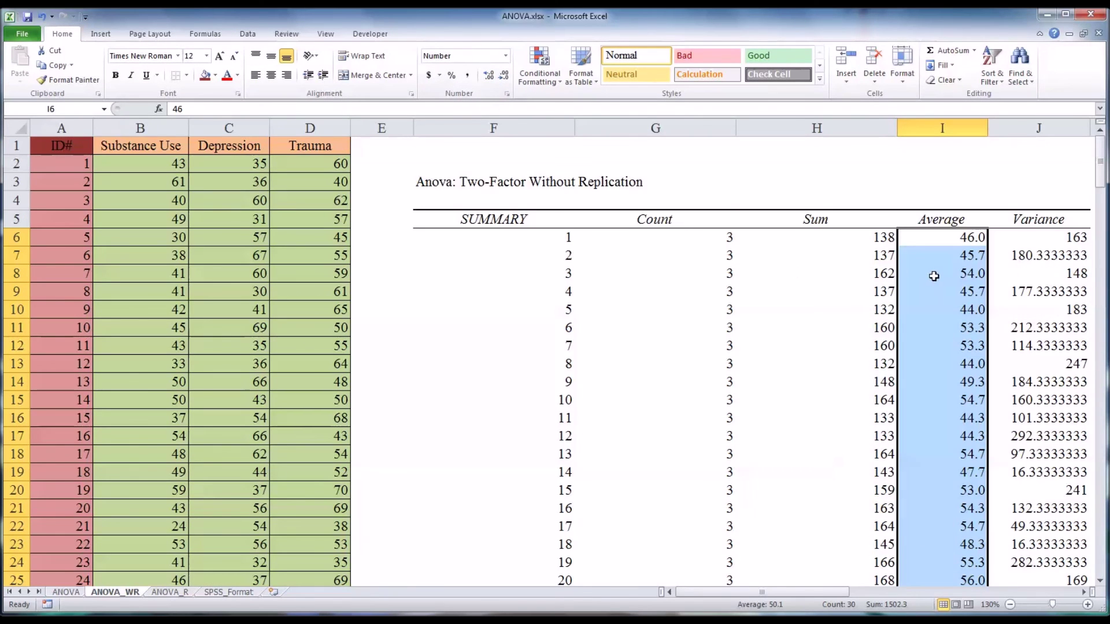
Step: Format the Substance Use, Depression and Trauma averages to two decimals
scroll(934, 276, down, 4)
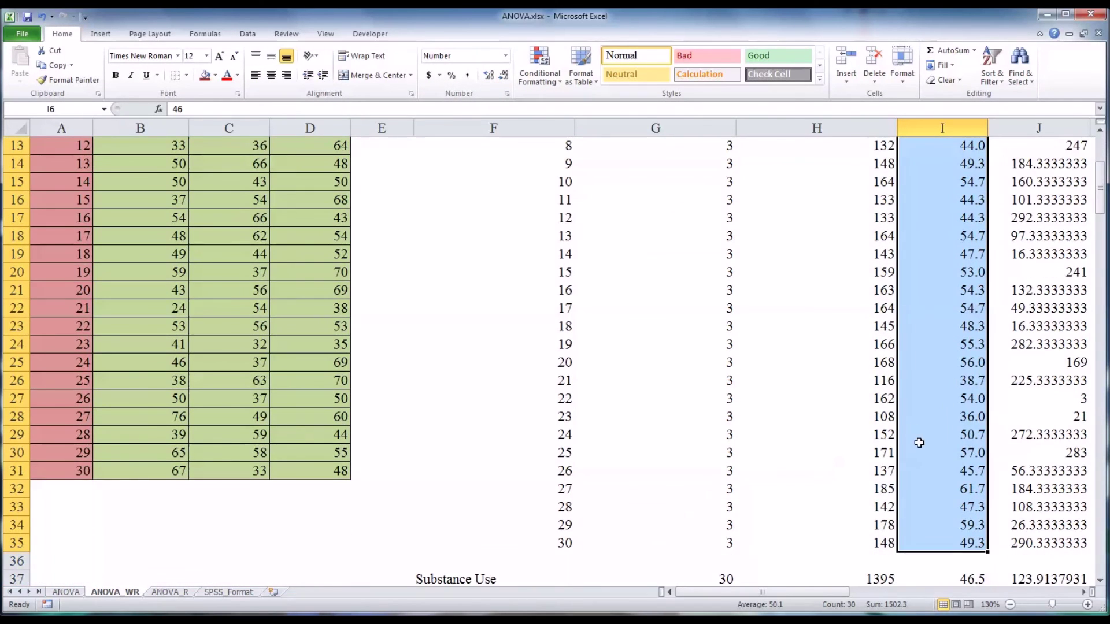
scroll(919, 442, down, 1)
scroll(922, 439, down, 2)
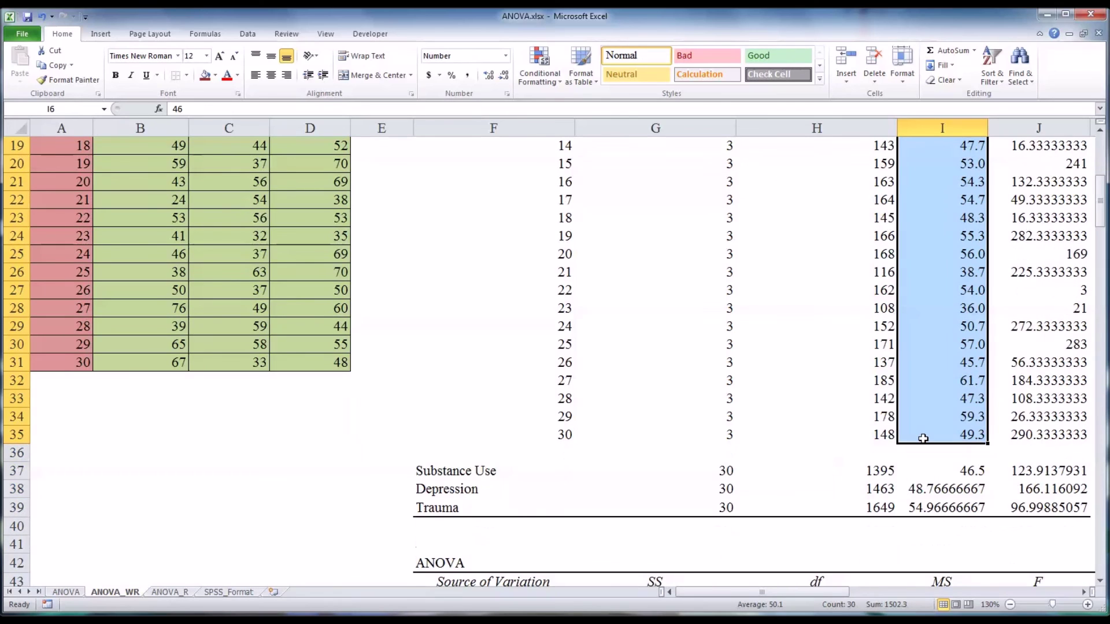
drag(931, 415, 926, 453)
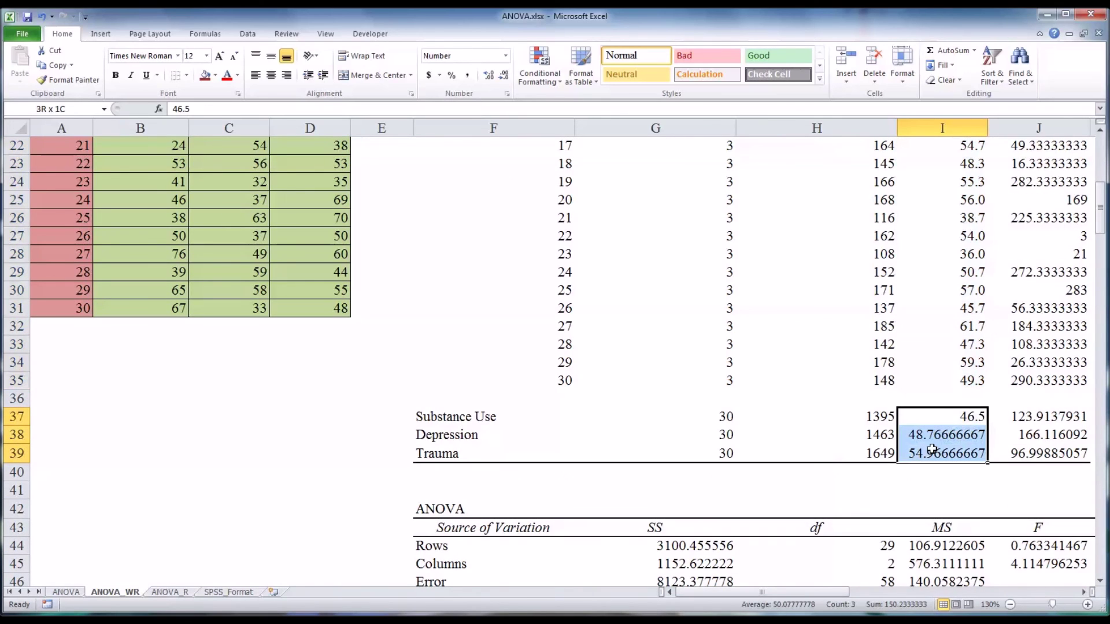
click(488, 76)
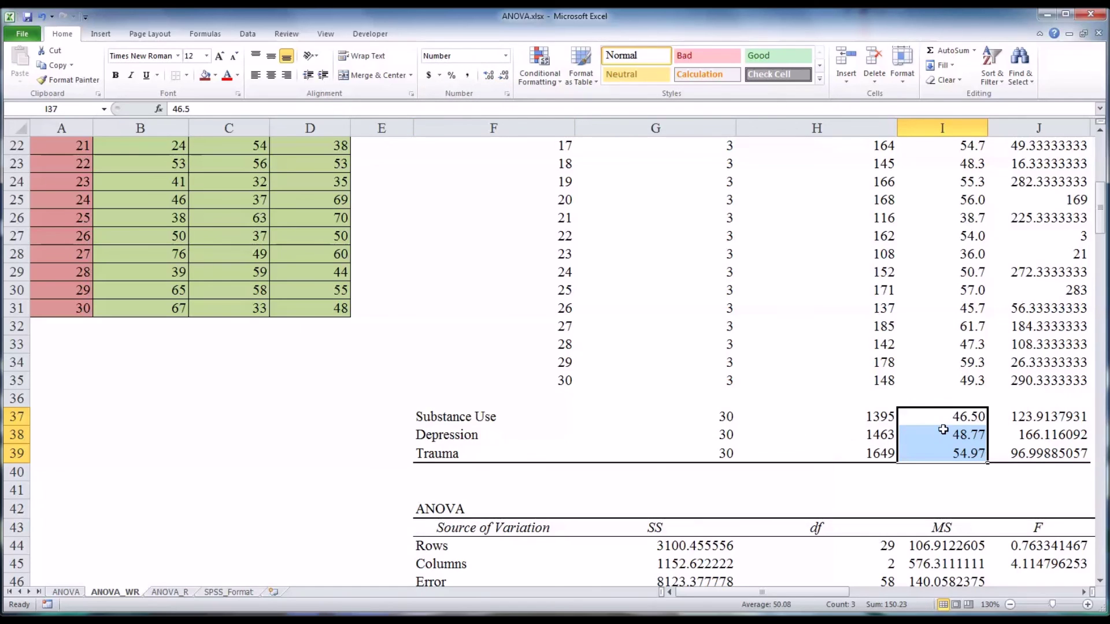
Step: Review the Rows source of variation and its p-value of 0.783867
scroll(943, 429, down, 2)
drag(781, 593, 815, 593)
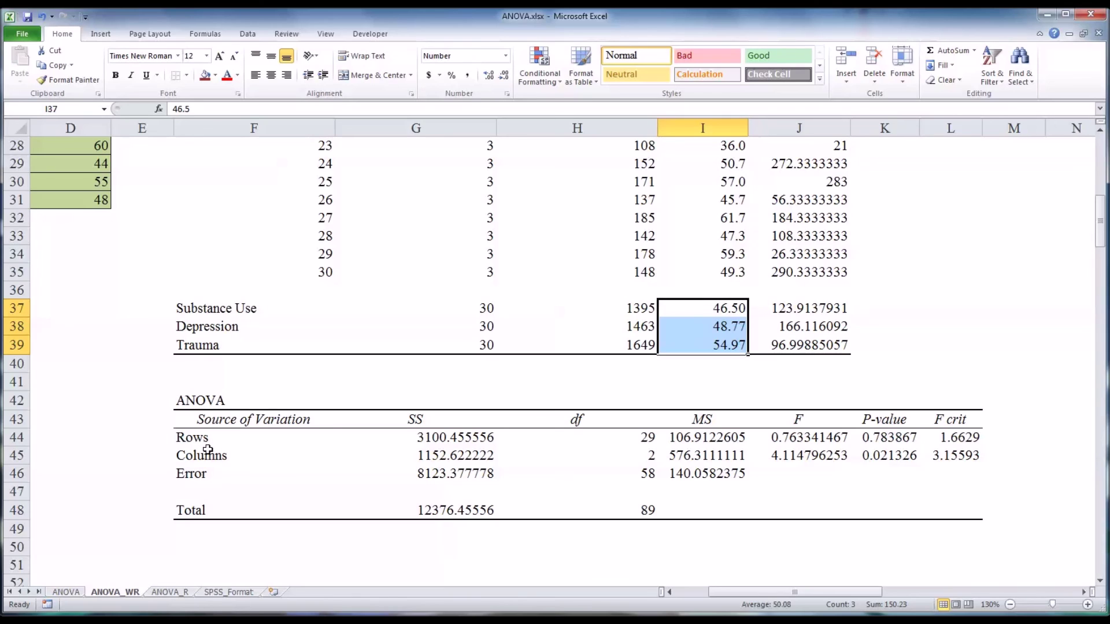
click(193, 440)
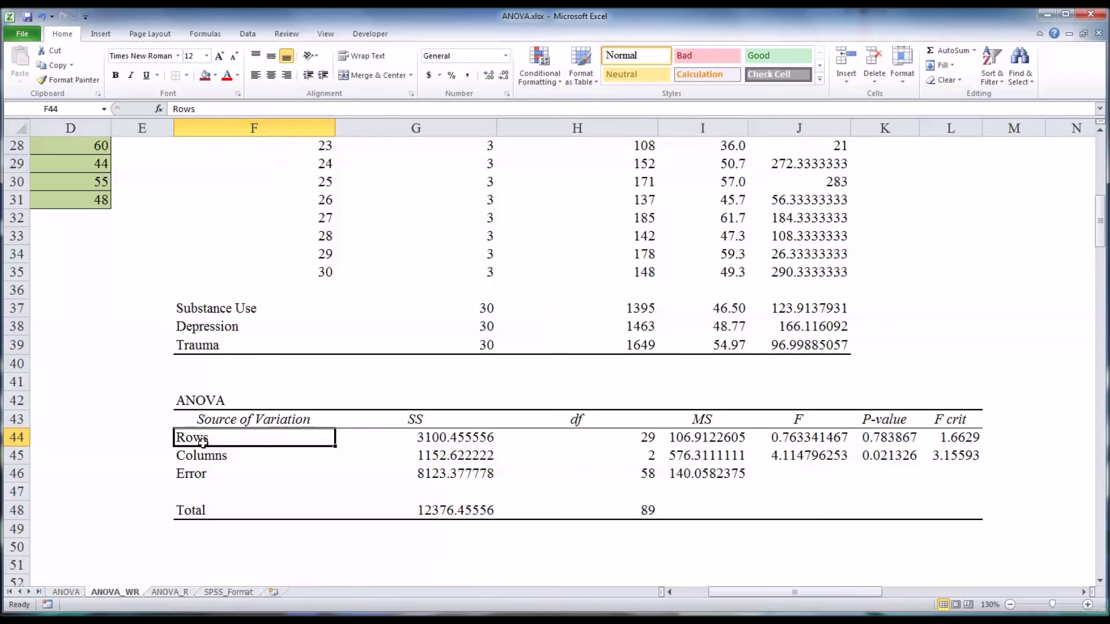
click(220, 459)
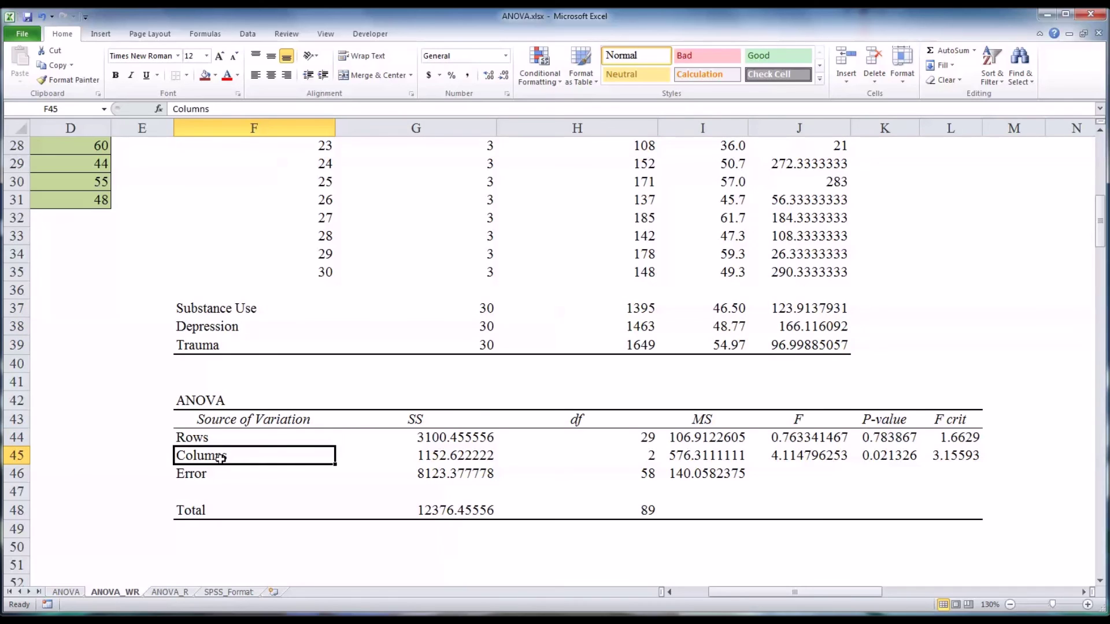
click(197, 440)
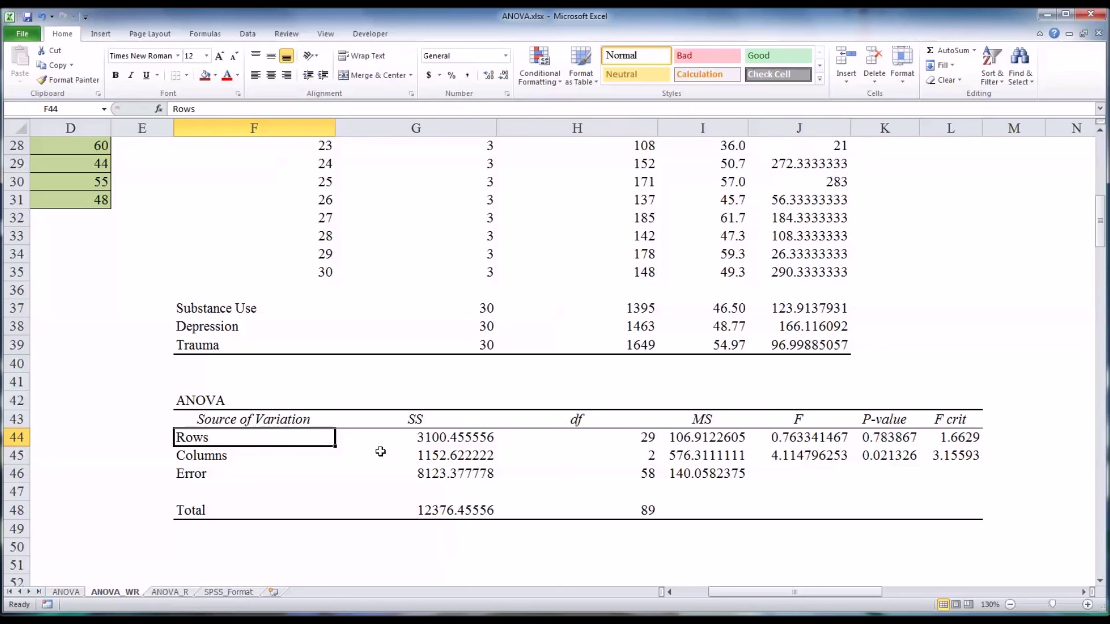
click(885, 440)
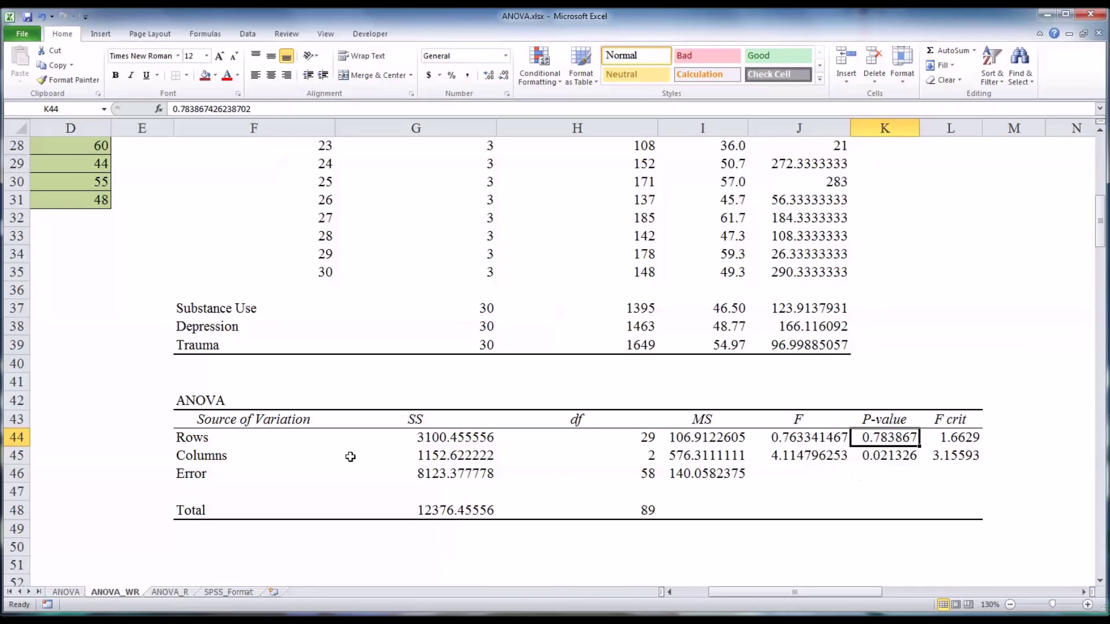
click(191, 437)
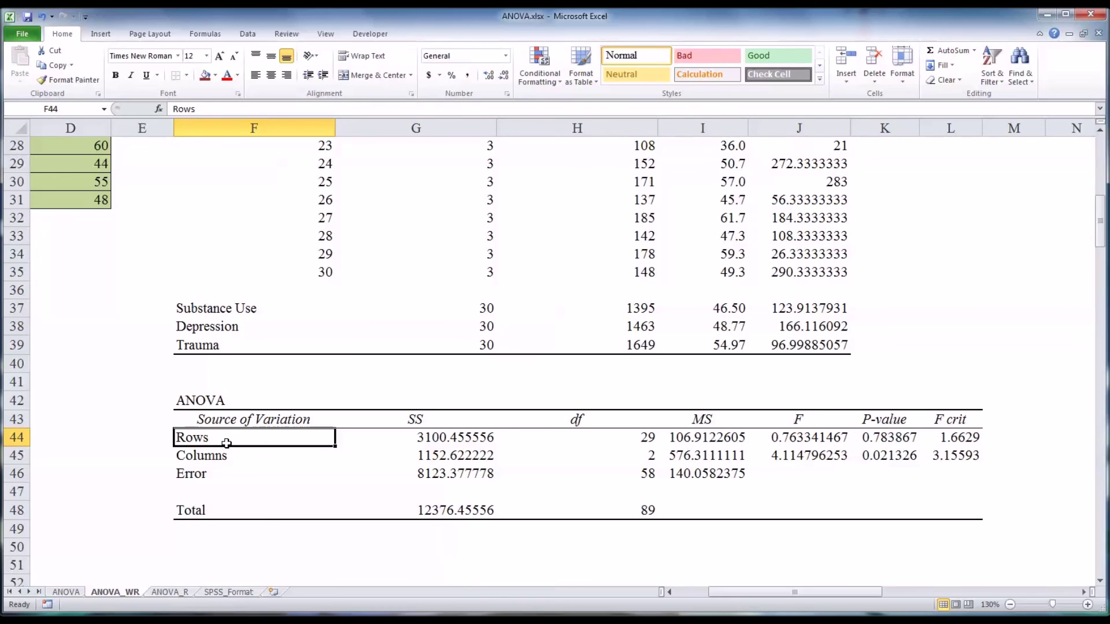
Step: Relate the three score columns to the Columns p-value of 0.021326
click(216, 458)
drag(719, 592, 687, 600)
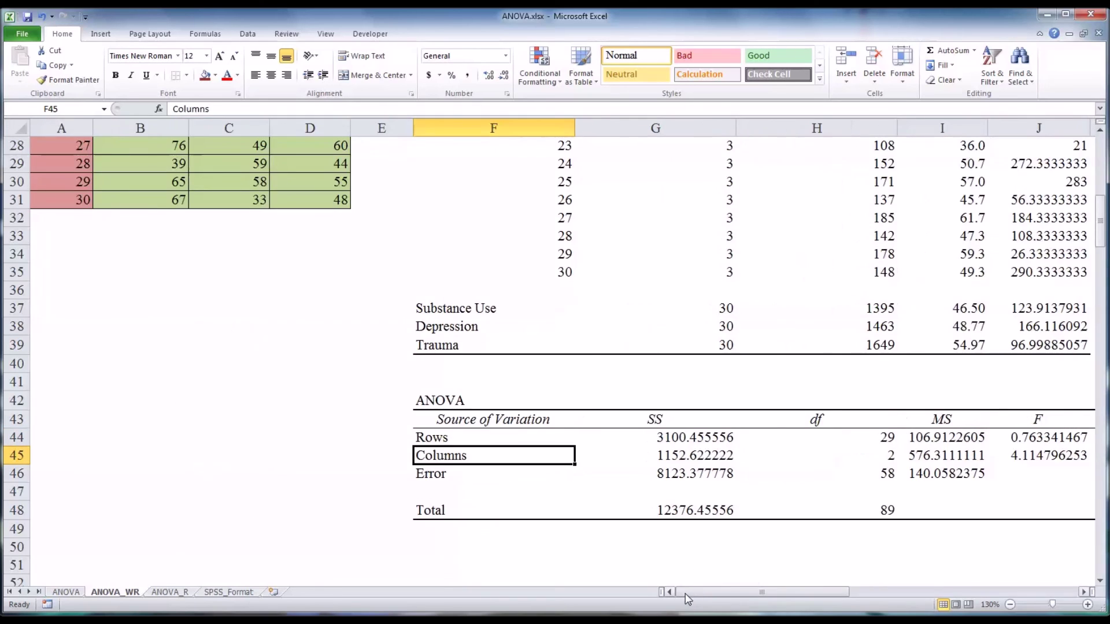
scroll(320, 465, up, 9)
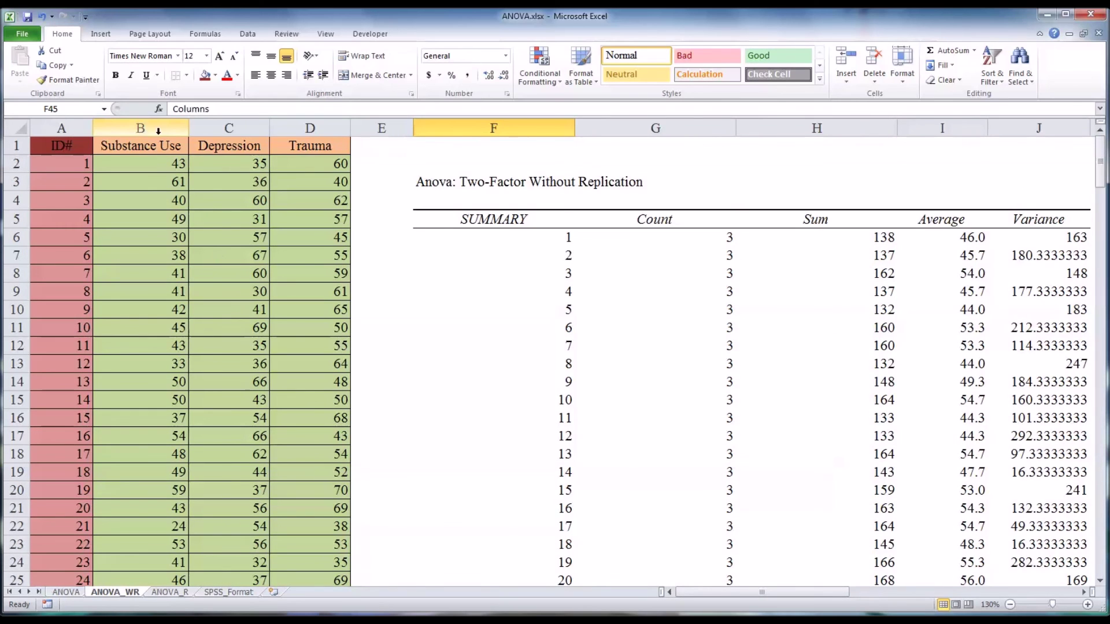
click(158, 128)
click(229, 128)
click(310, 128)
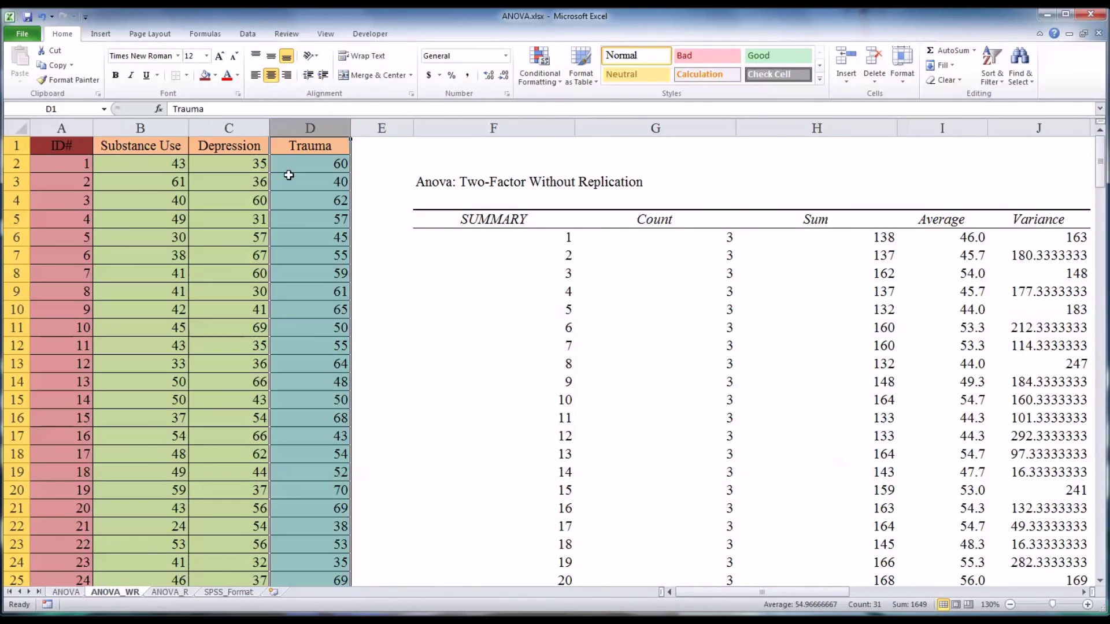
scroll(463, 410, down, 8)
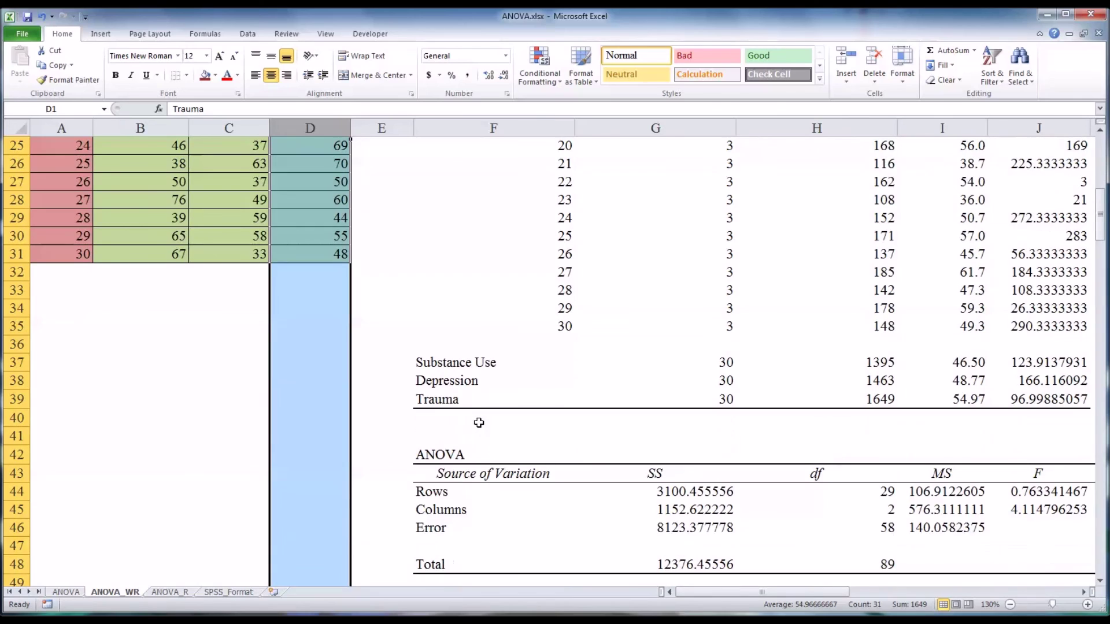
scroll(479, 423, down, 1)
click(456, 459)
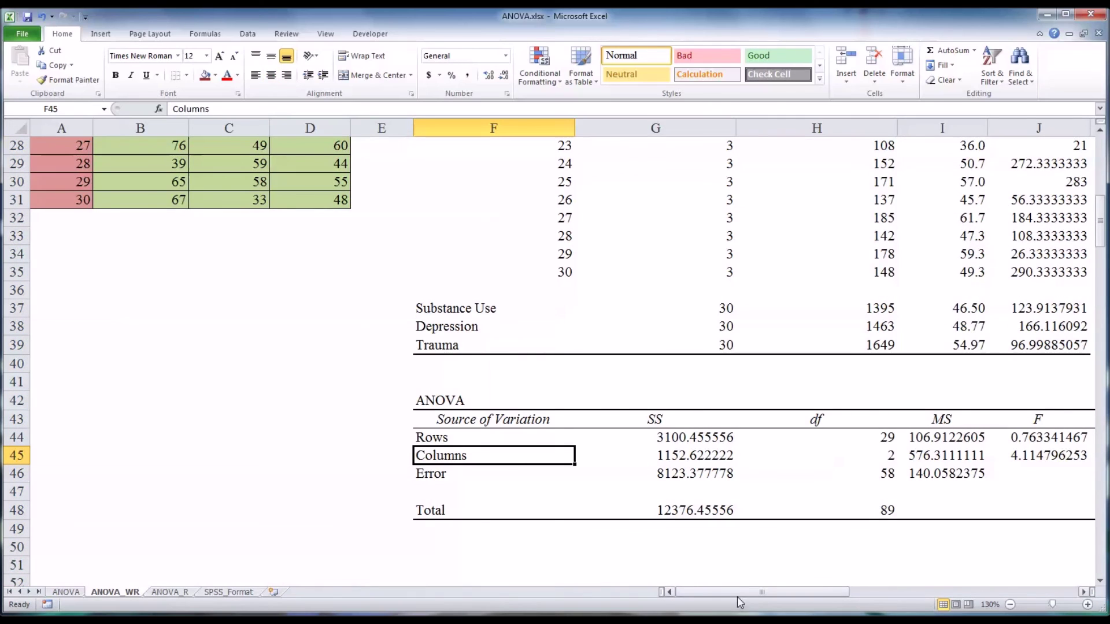
drag(740, 591, 773, 592)
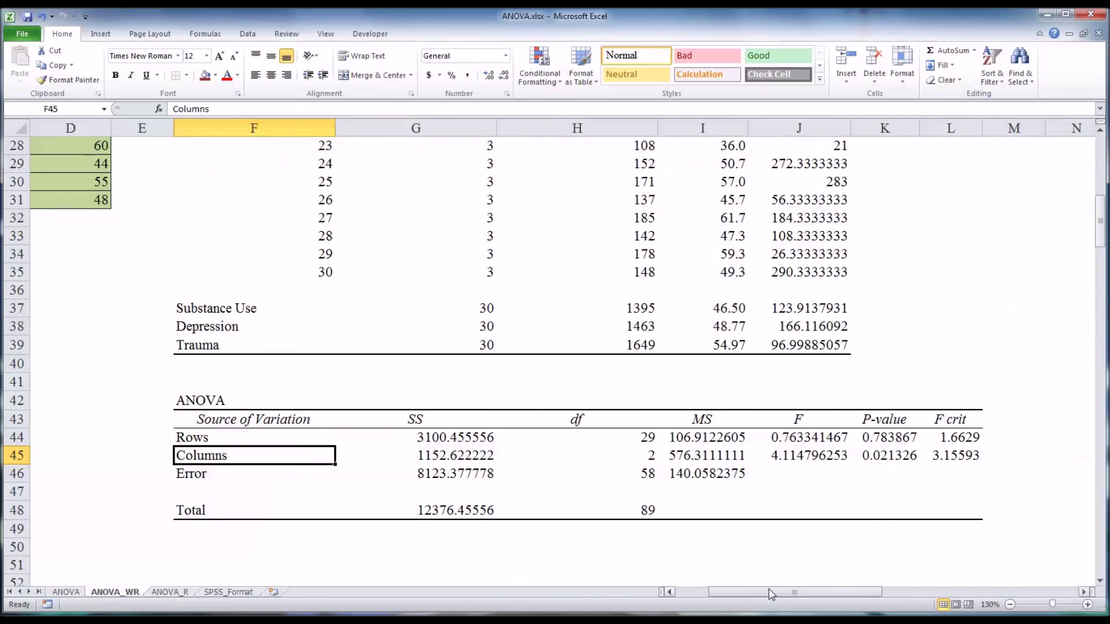
click(865, 460)
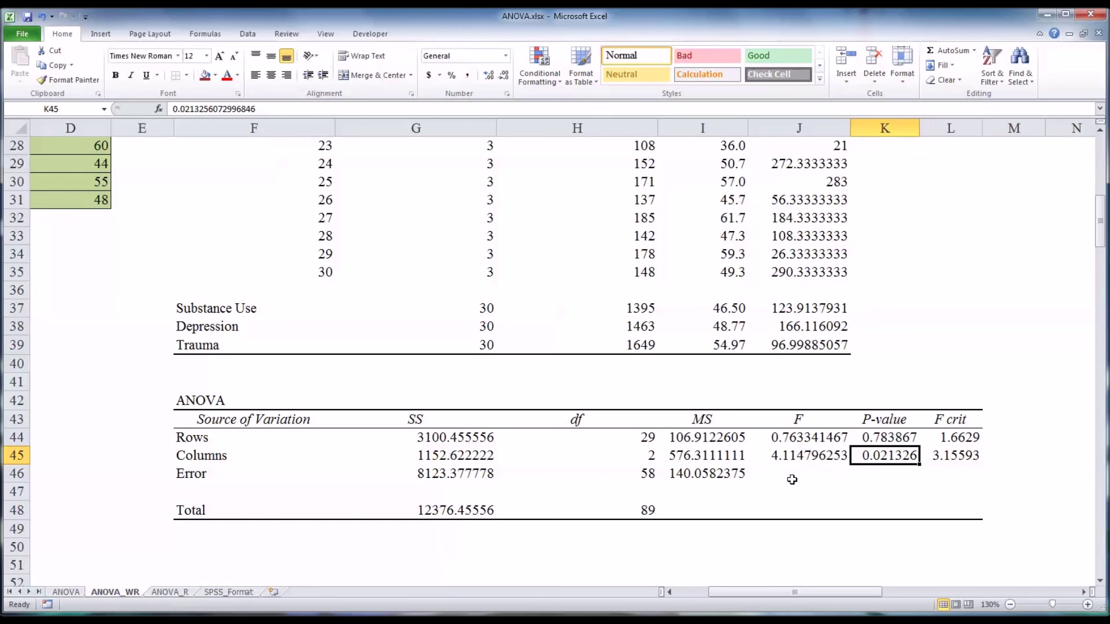
Step: Recheck the Rows and Columns p-values against the factor names, then scroll back up
drag(228, 309, 227, 341)
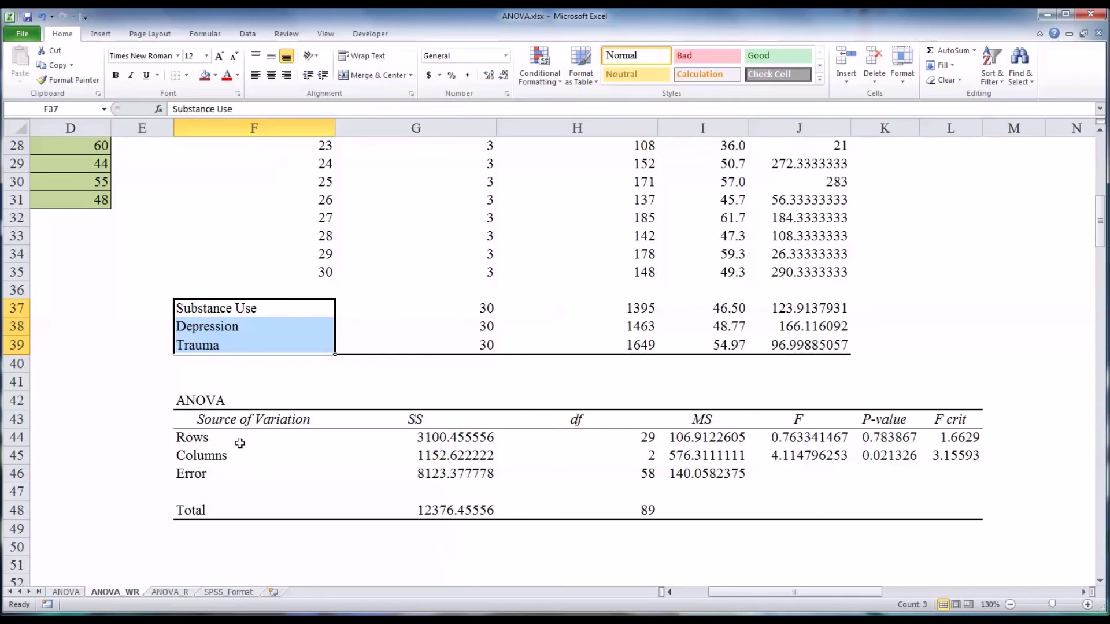
click(236, 440)
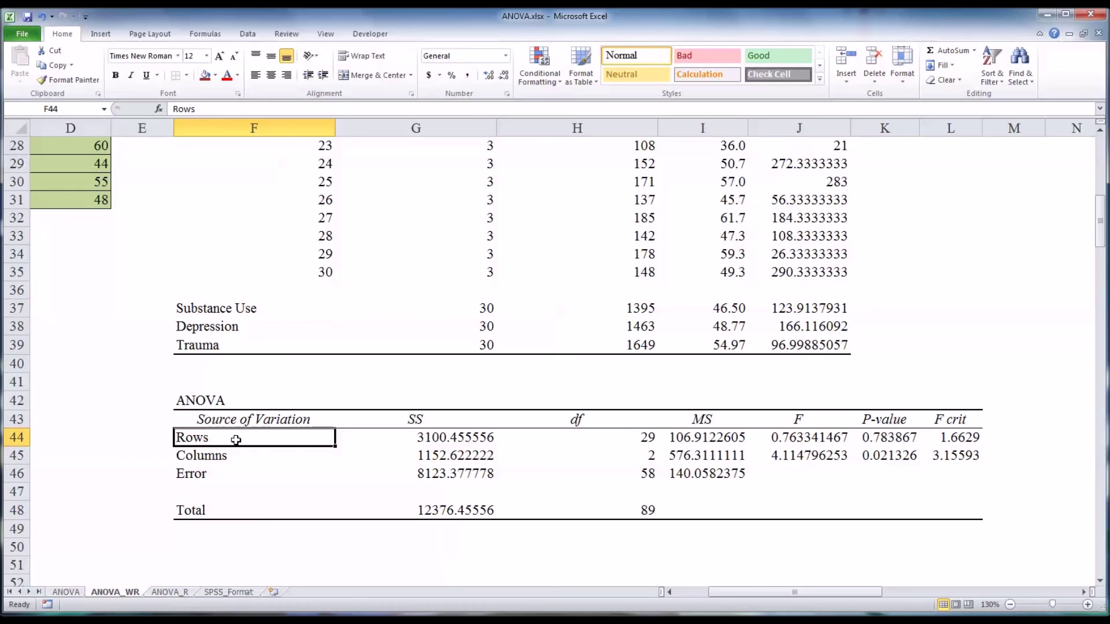
click(882, 438)
click(223, 440)
click(231, 456)
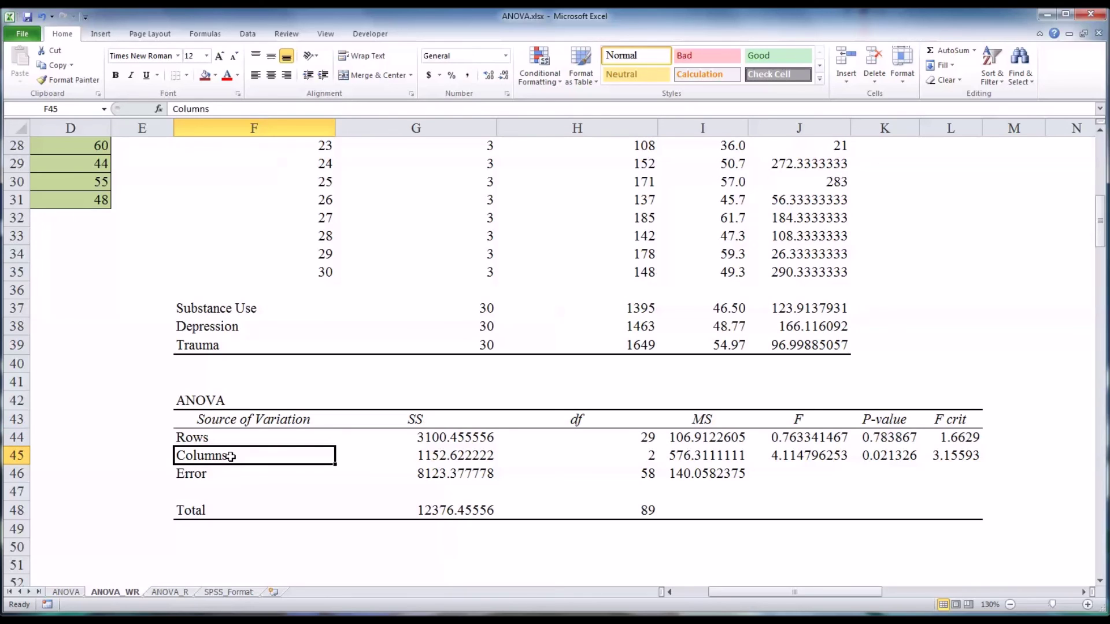
click(866, 457)
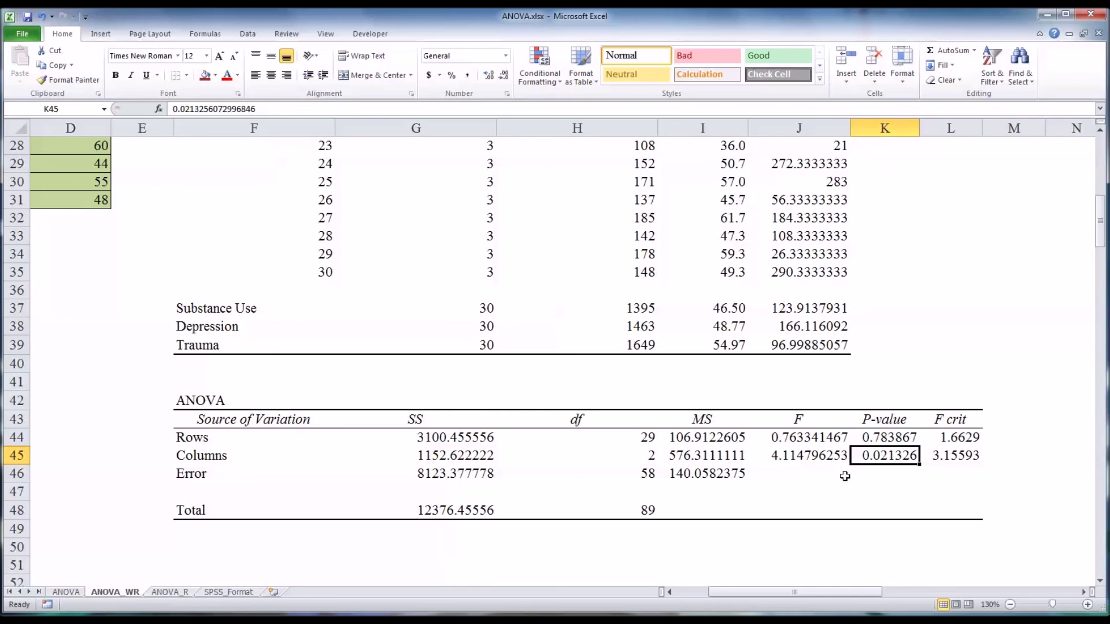
scroll(820, 478, up, 9)
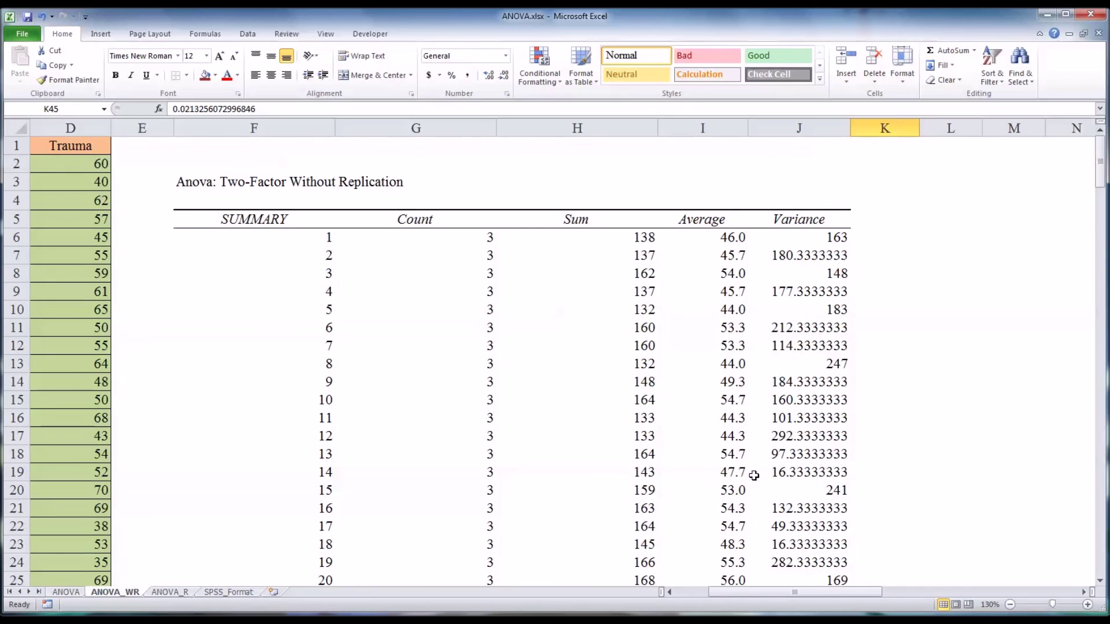
drag(753, 593, 708, 593)
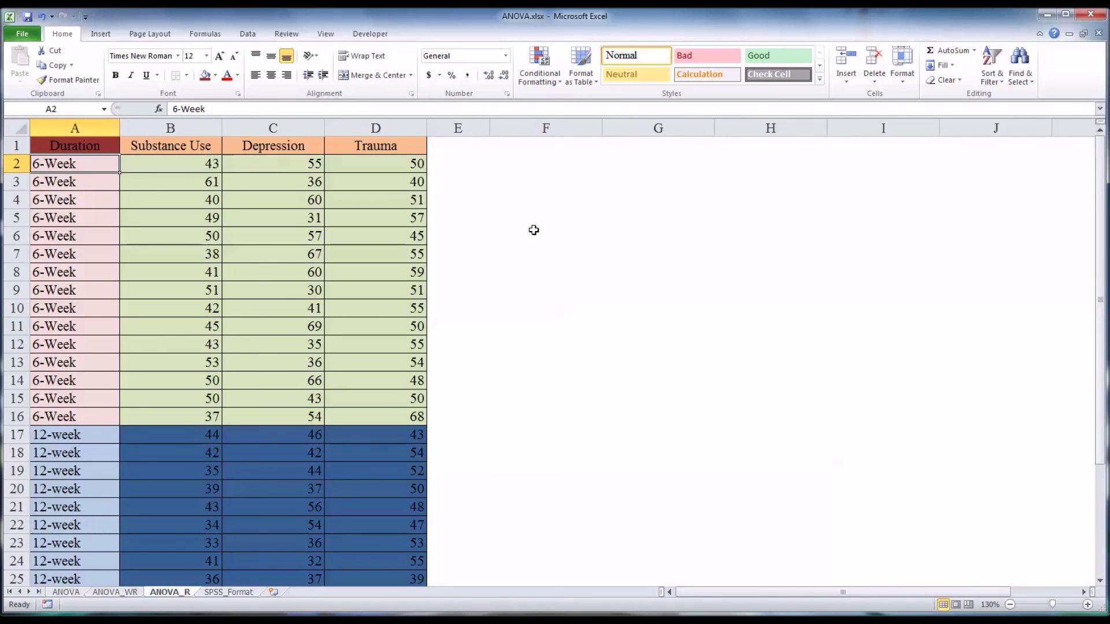
click(177, 147)
drag(194, 129, 369, 134)
click(75, 128)
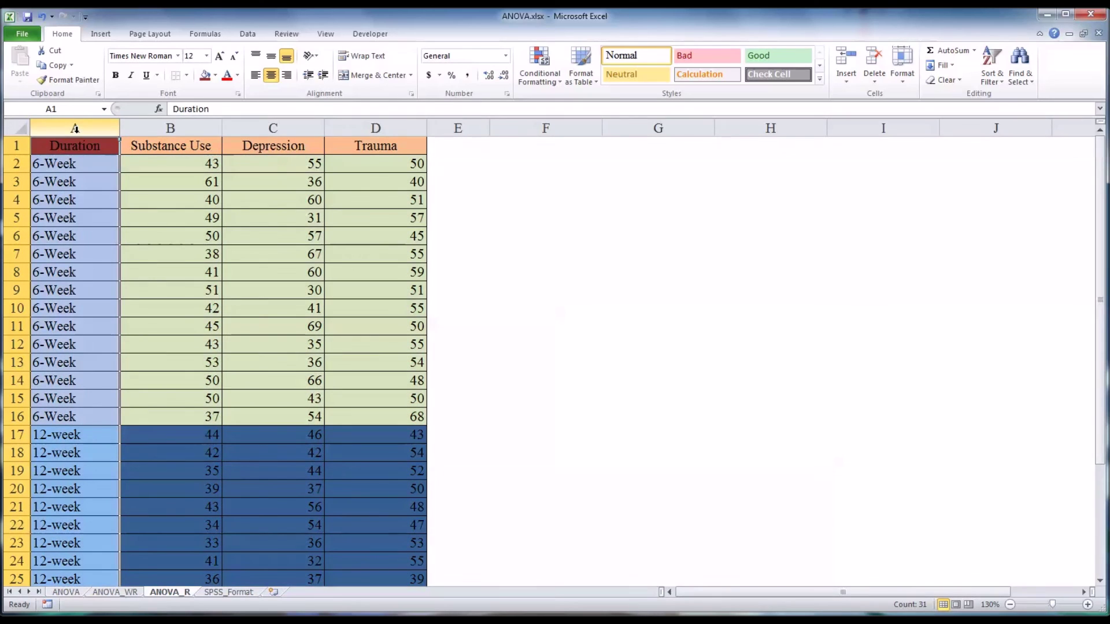
click(92, 151)
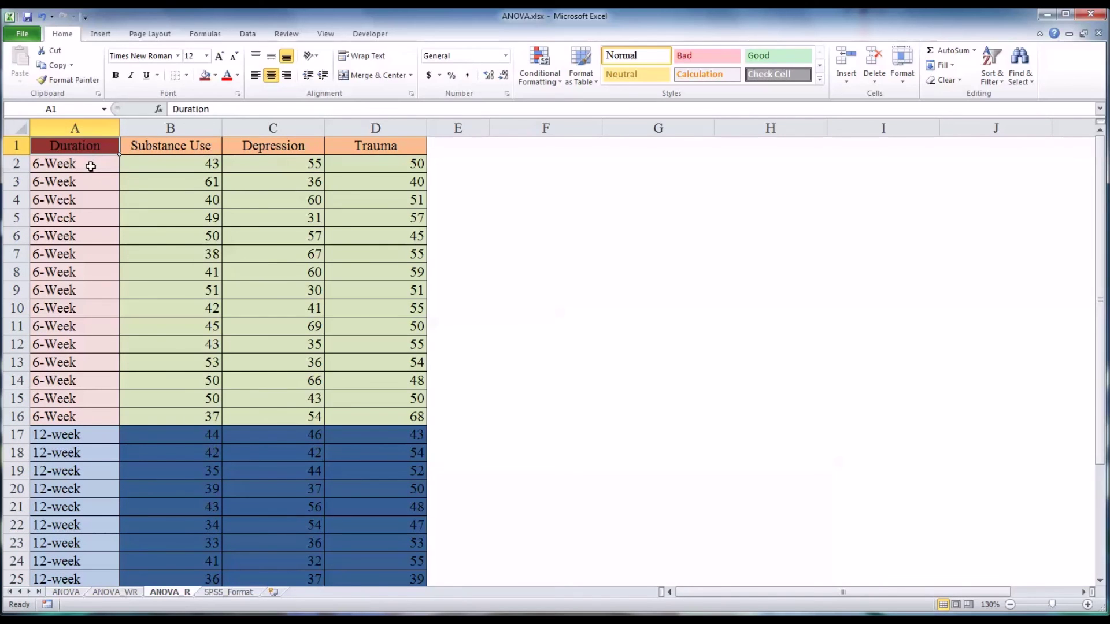
drag(78, 168, 77, 549)
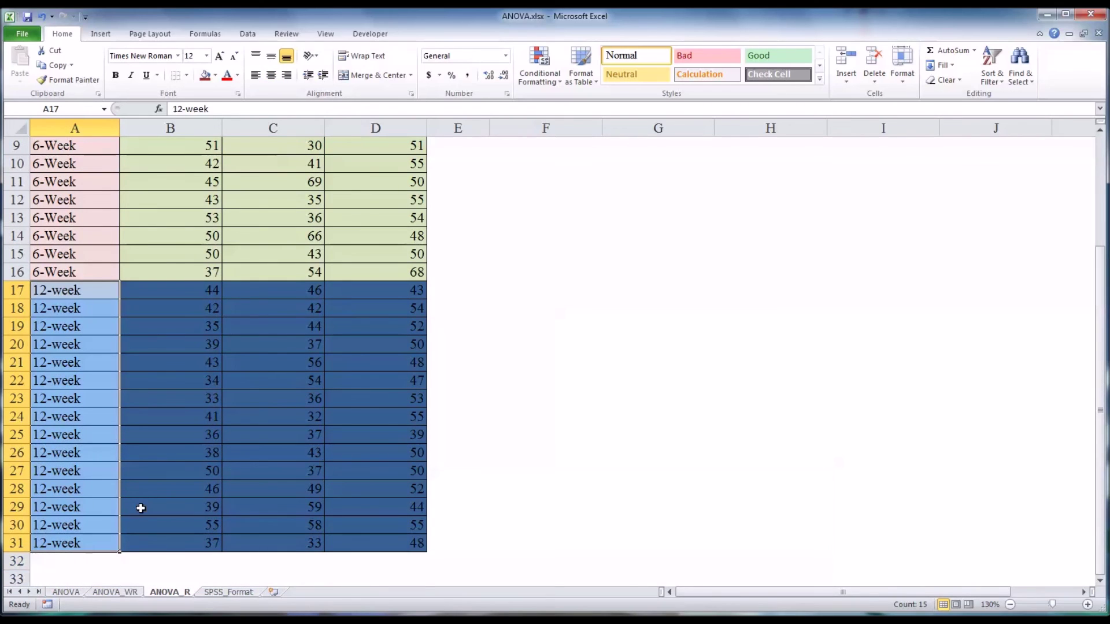
scroll(140, 508, up, 3)
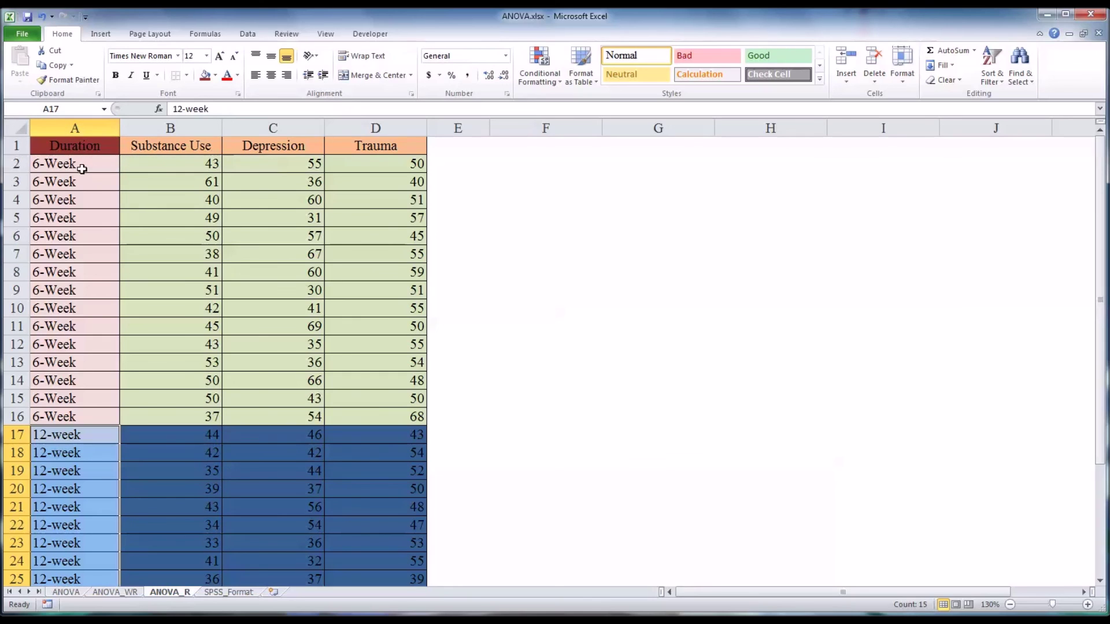
click(84, 128)
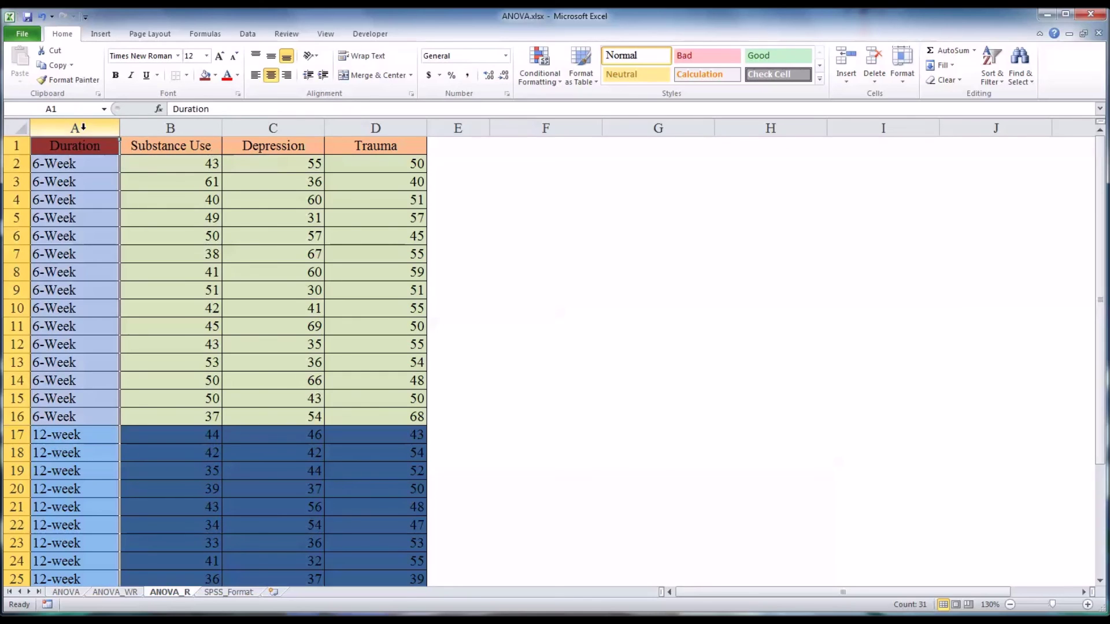
click(191, 150)
click(273, 152)
click(367, 151)
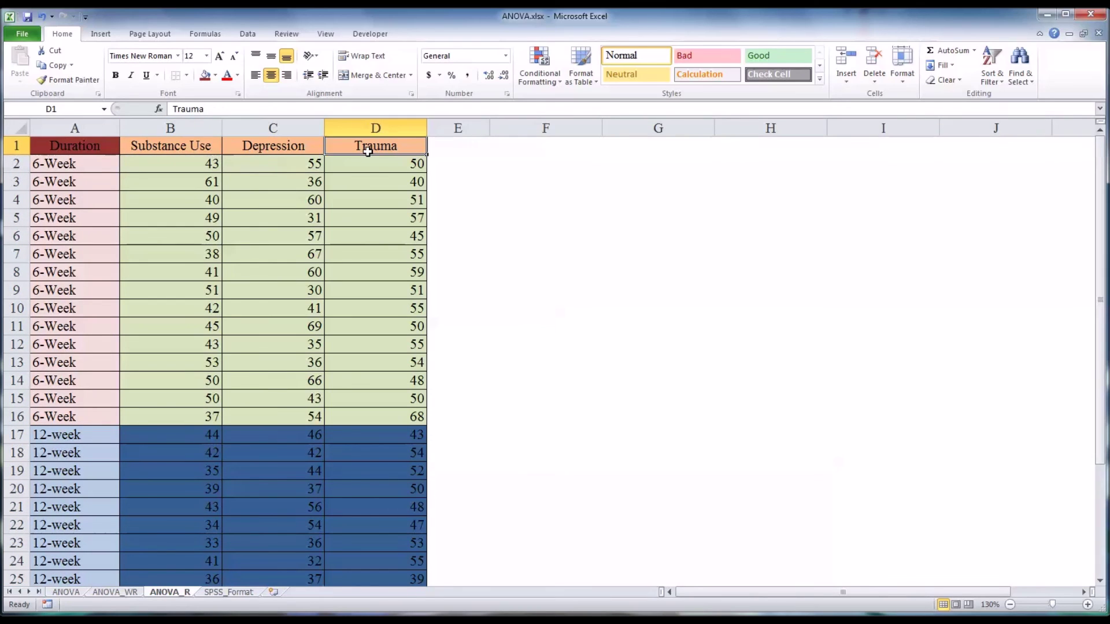
click(202, 149)
click(270, 152)
click(344, 151)
drag(87, 165, 103, 524)
scroll(131, 484, up, 3)
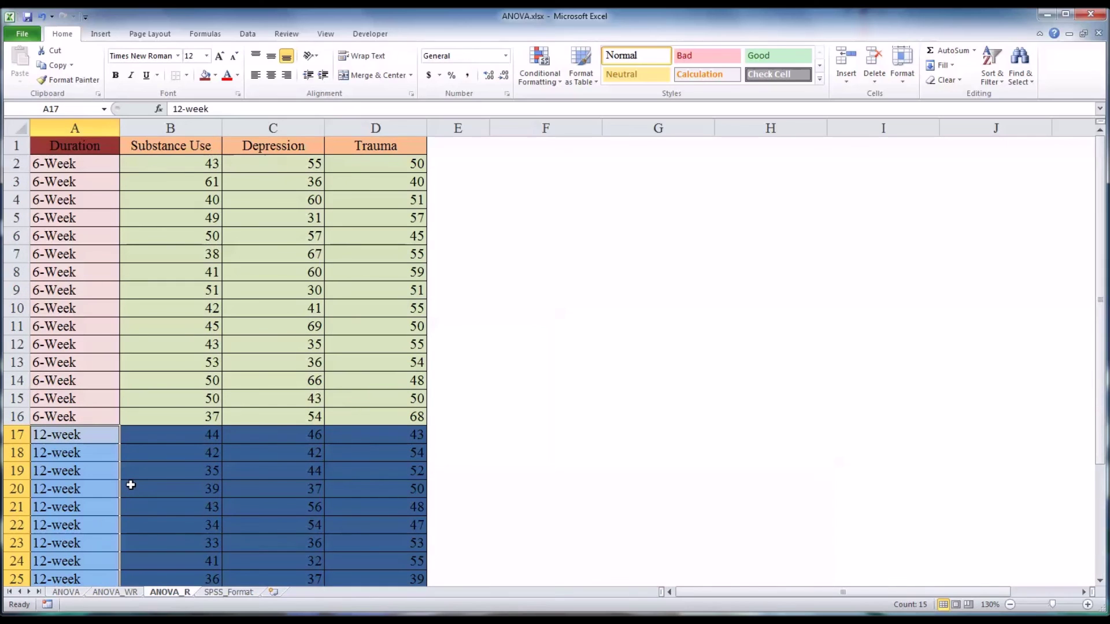
click(179, 143)
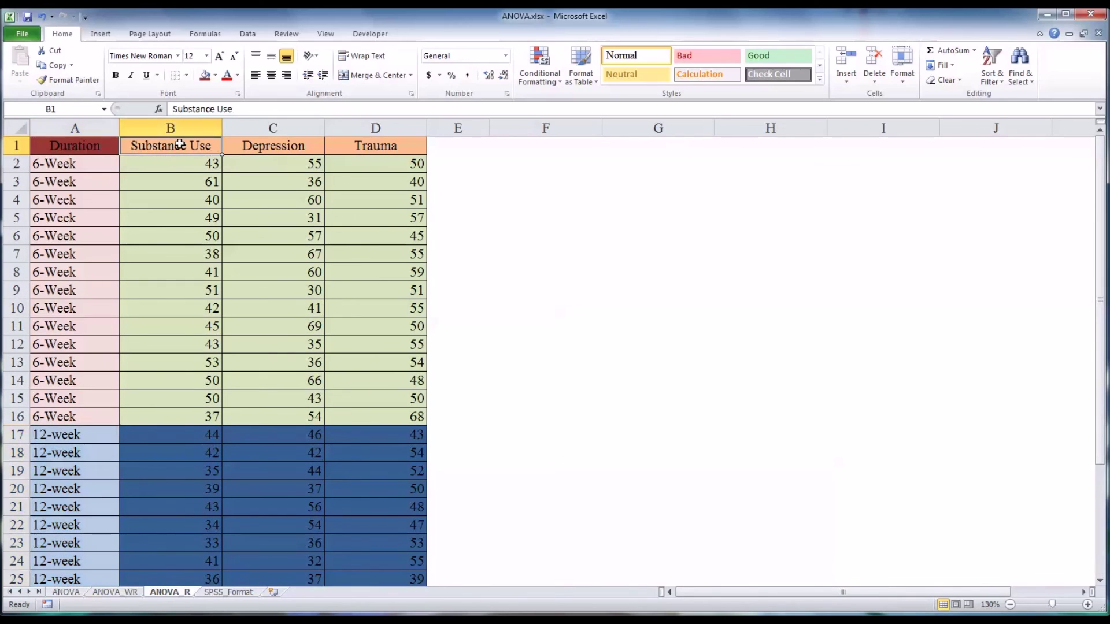
click(276, 150)
click(366, 149)
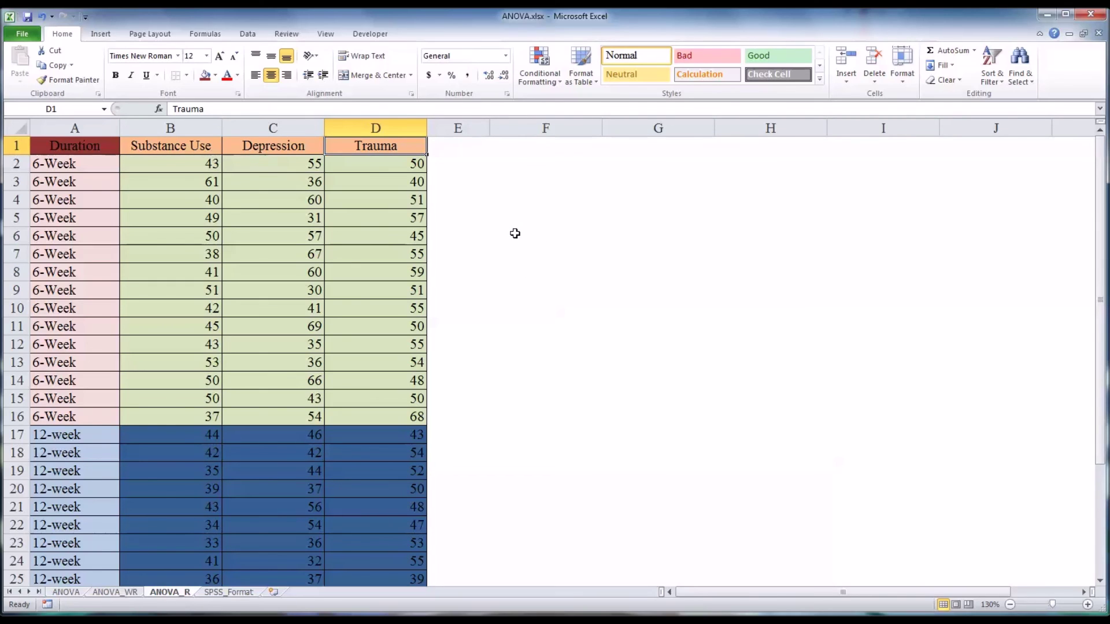
click(533, 183)
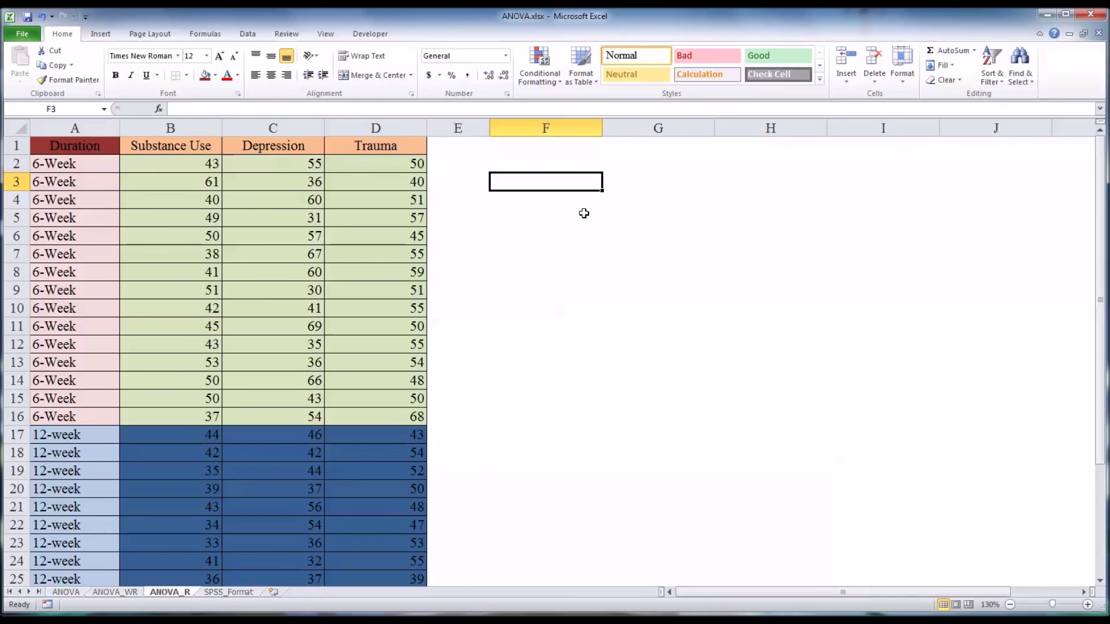
Step: Choose Anova: Two-Factor With Replication from the Data Analysis list
click(241, 36)
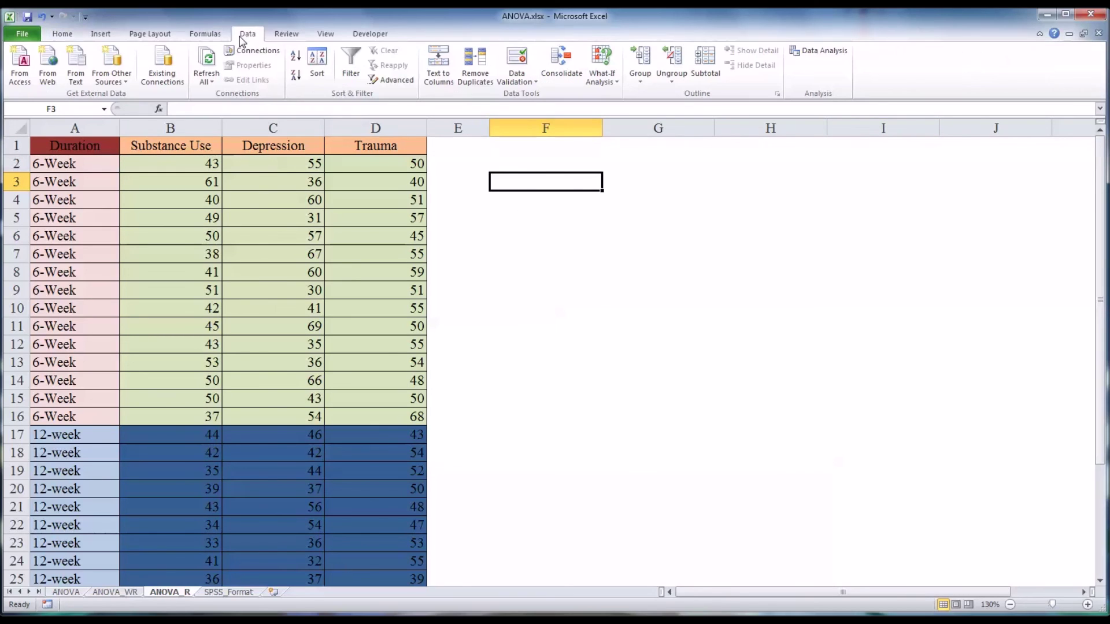
click(828, 52)
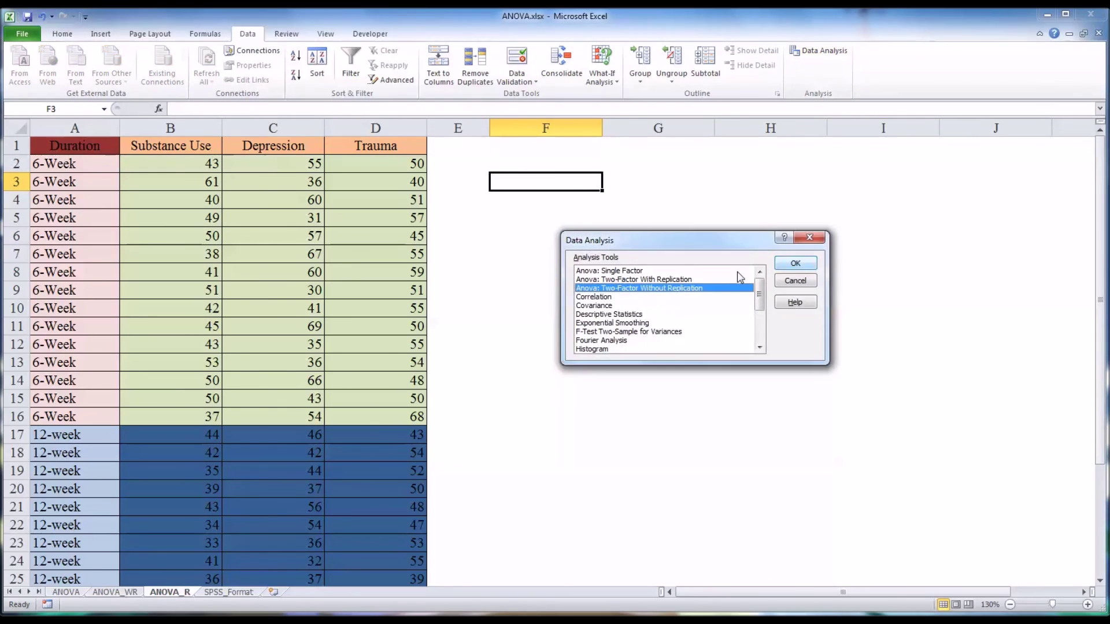
click(652, 280)
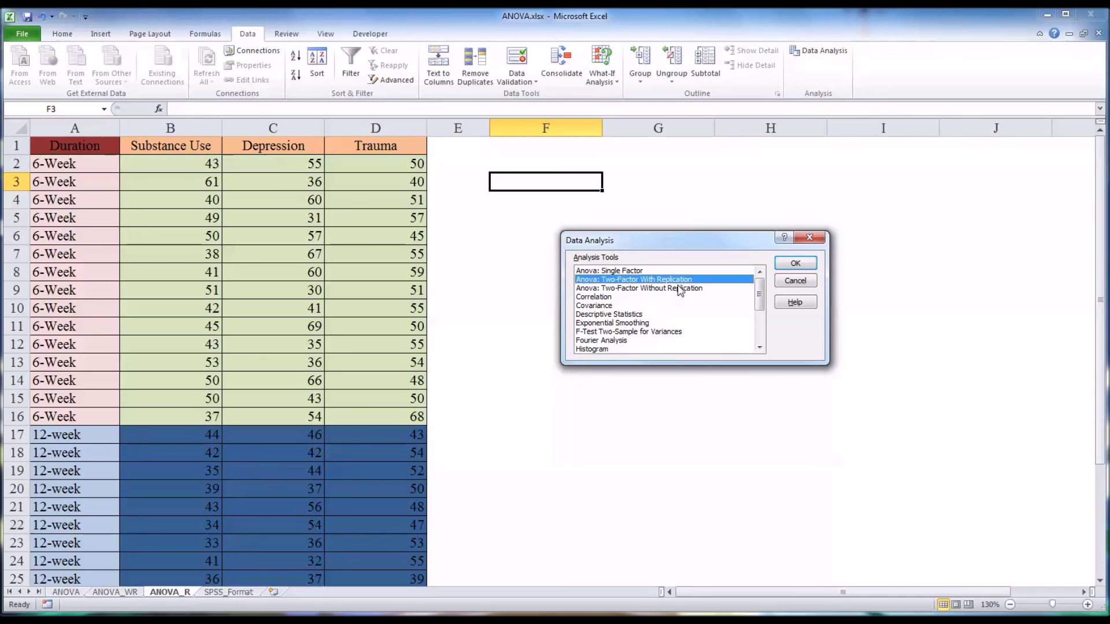
key(Return)
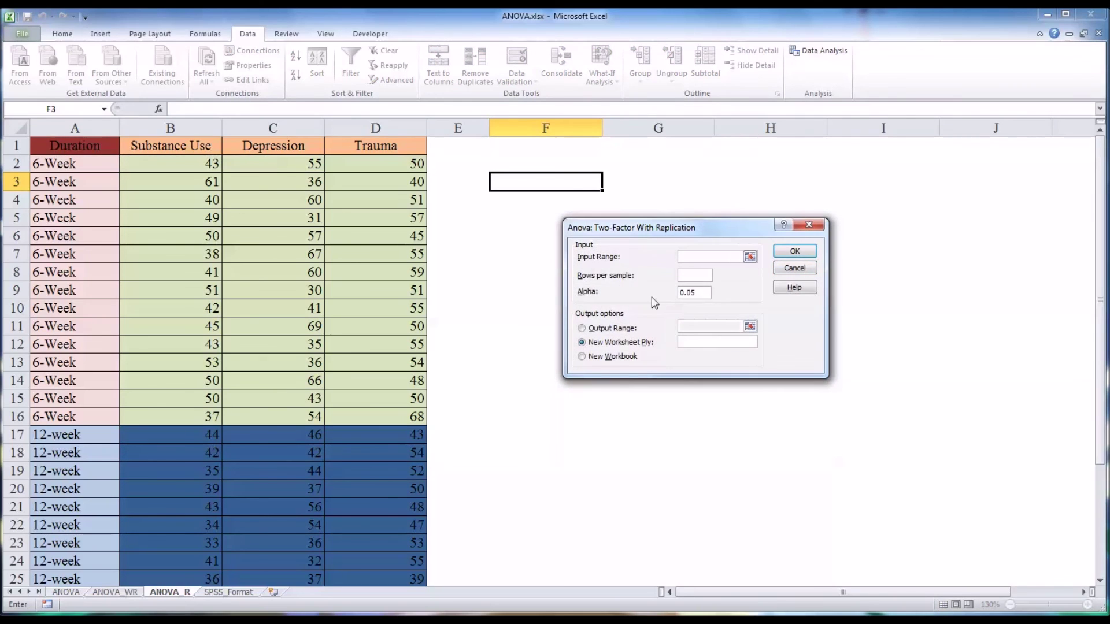
Step: Set input A1:D31, 15 rows per sample, output at F3, and run the analysis
drag(81, 145, 372, 550)
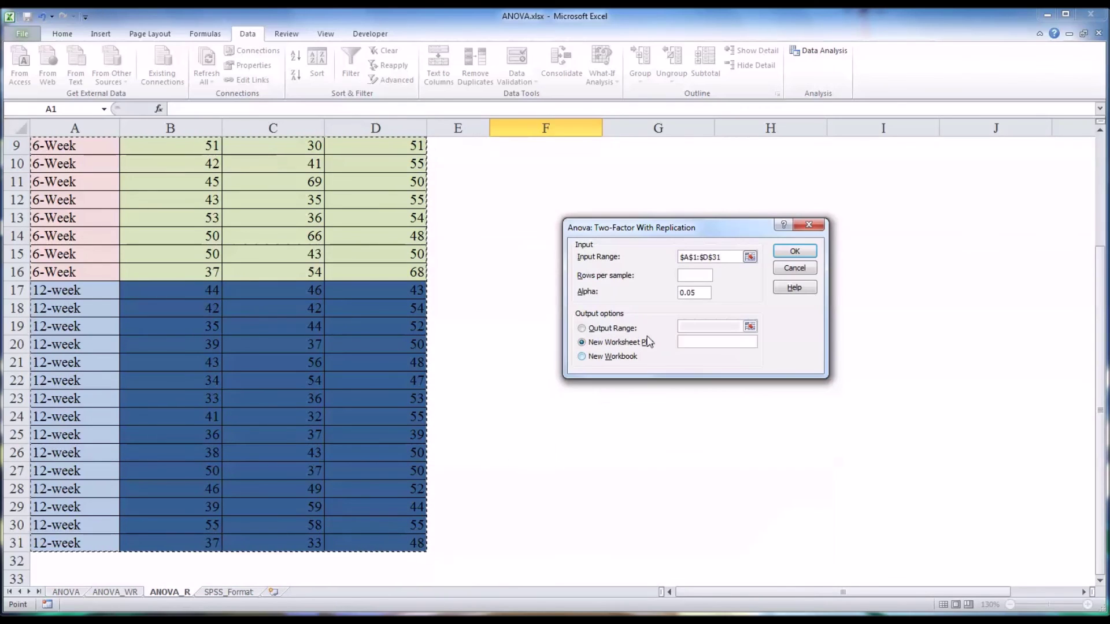
click(700, 275)
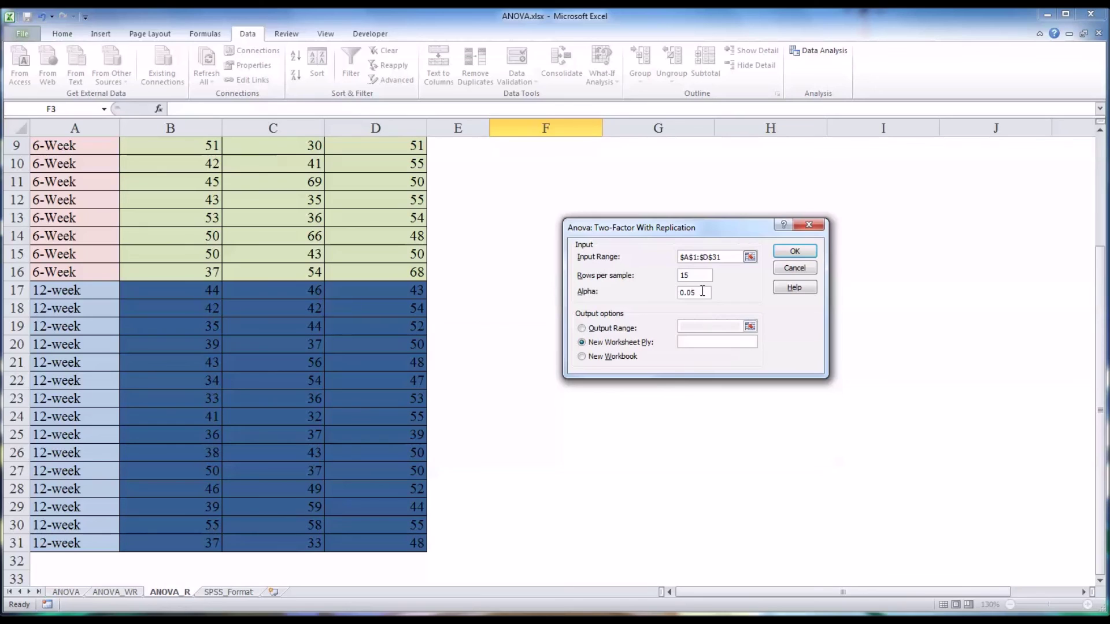
click(601, 328)
click(730, 326)
click(517, 186)
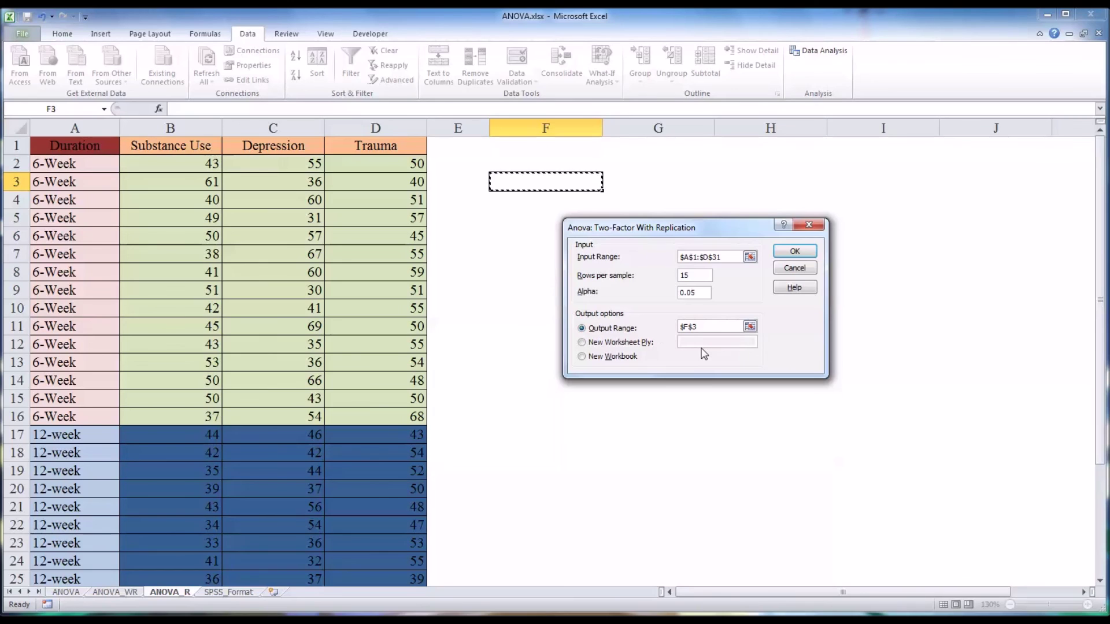
click(794, 253)
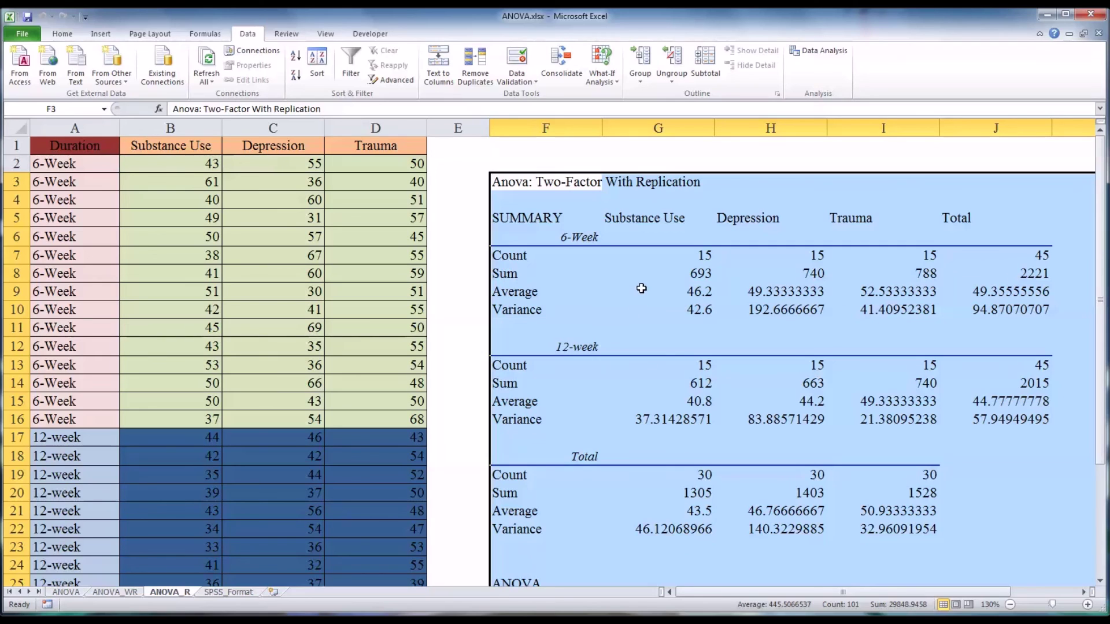
Step: Select the 6-Week Depression, Trauma and Total averages (H9:J9) and begin reducing their decimal places
drag(621, 299, 631, 280)
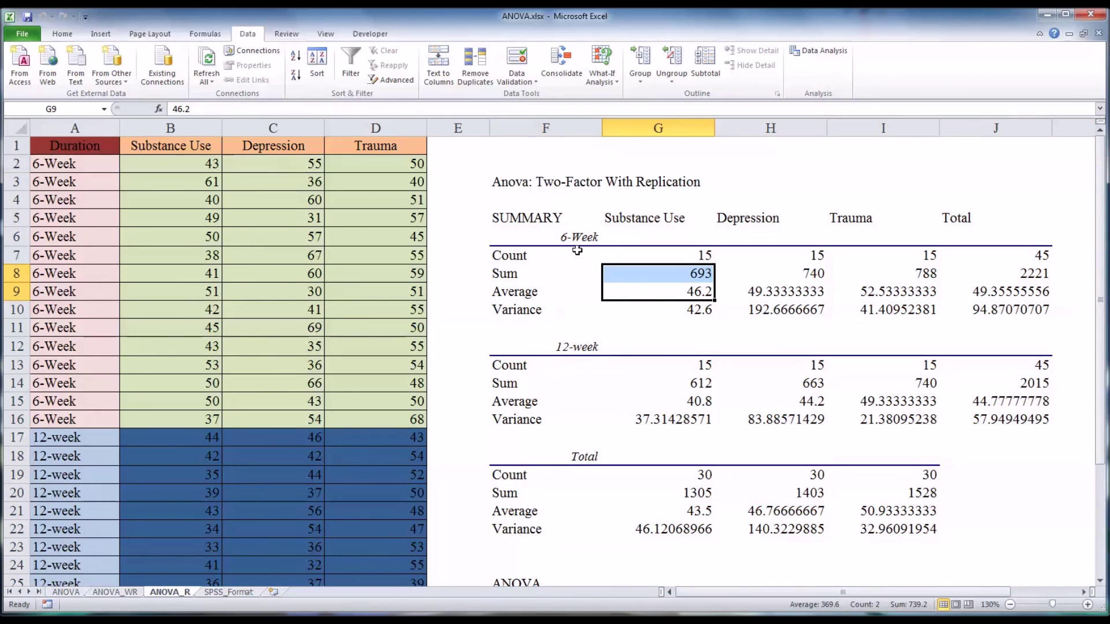
click(572, 236)
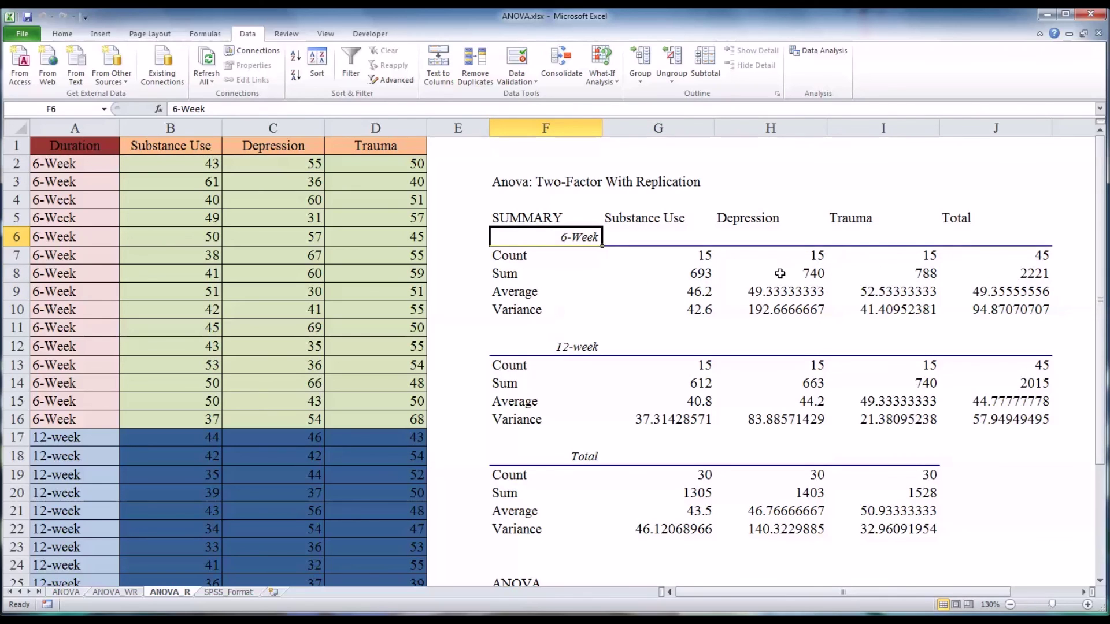
drag(775, 290, 976, 292)
click(62, 34)
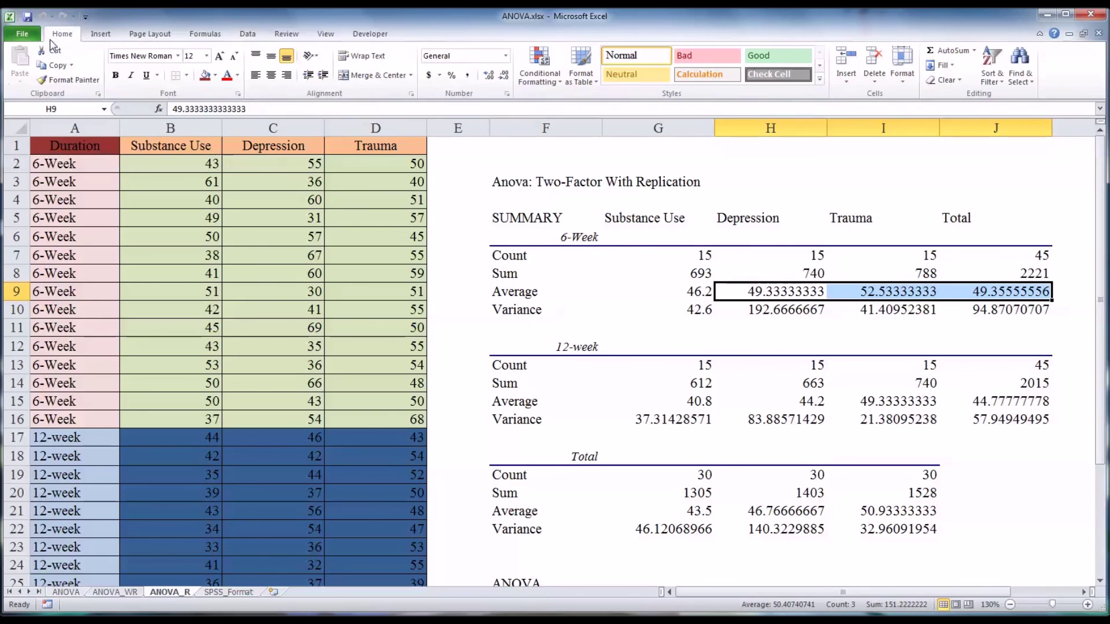
click(488, 77)
click(499, 82)
click(499, 83)
Step: Reduce the 6-Week averages to two decimals: 49.33, 52.53 and 49.36
click(499, 83)
click(499, 85)
click(501, 85)
click(502, 86)
click(502, 85)
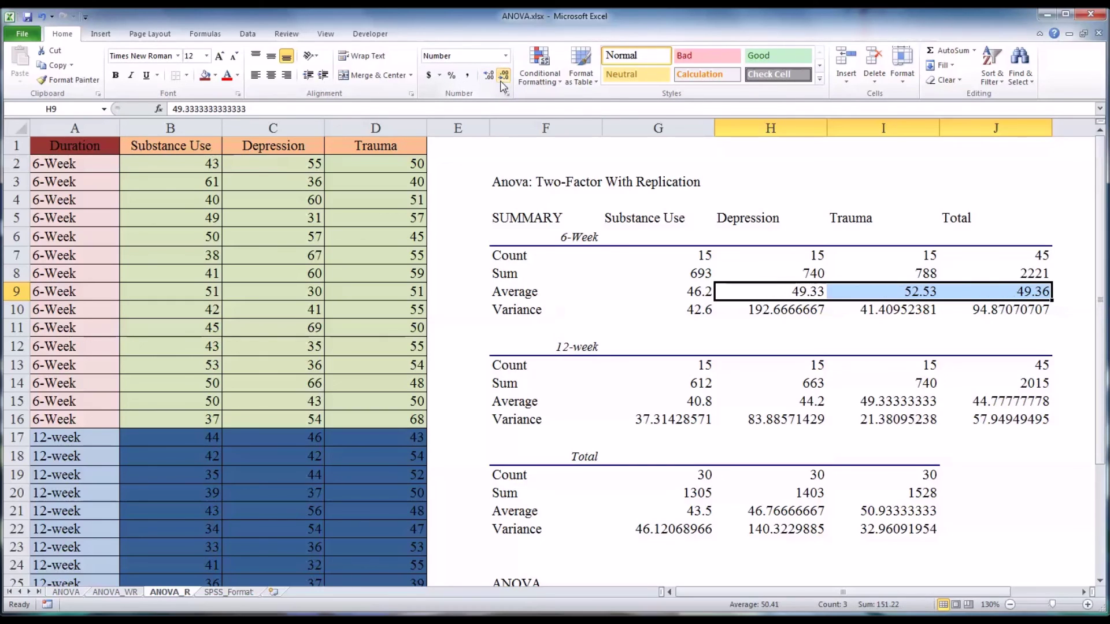
click(794, 297)
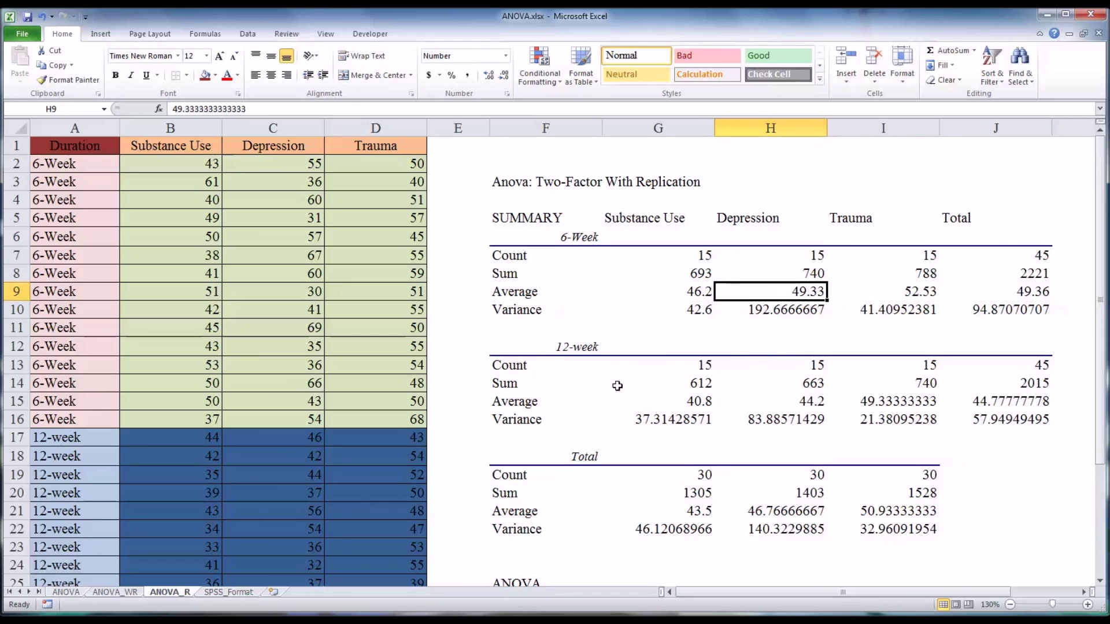
Step: Round the 12-week Average row (G15:J15) to two decimals: 40.80, 44.20, 49.33, 44.78
click(594, 348)
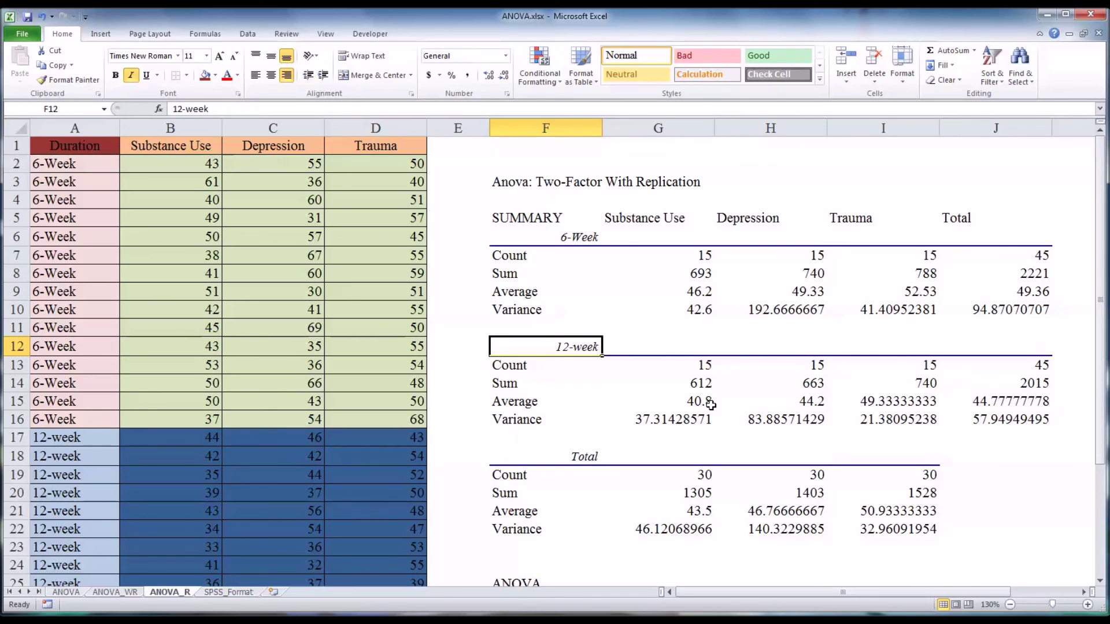
drag(691, 405, 960, 401)
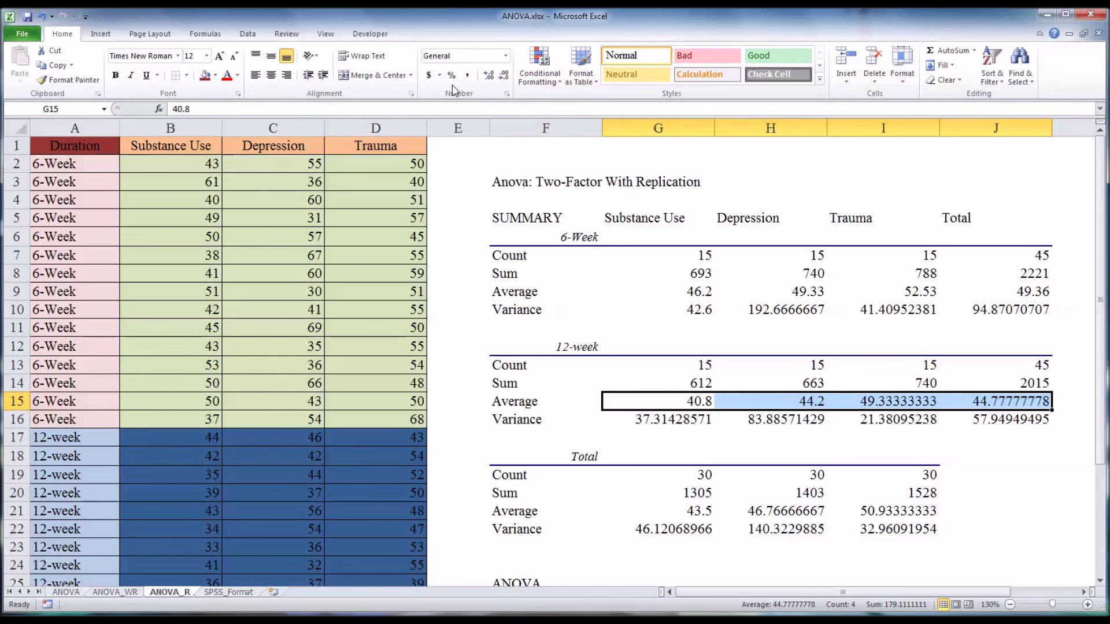
click(504, 75)
click(491, 78)
click(491, 78)
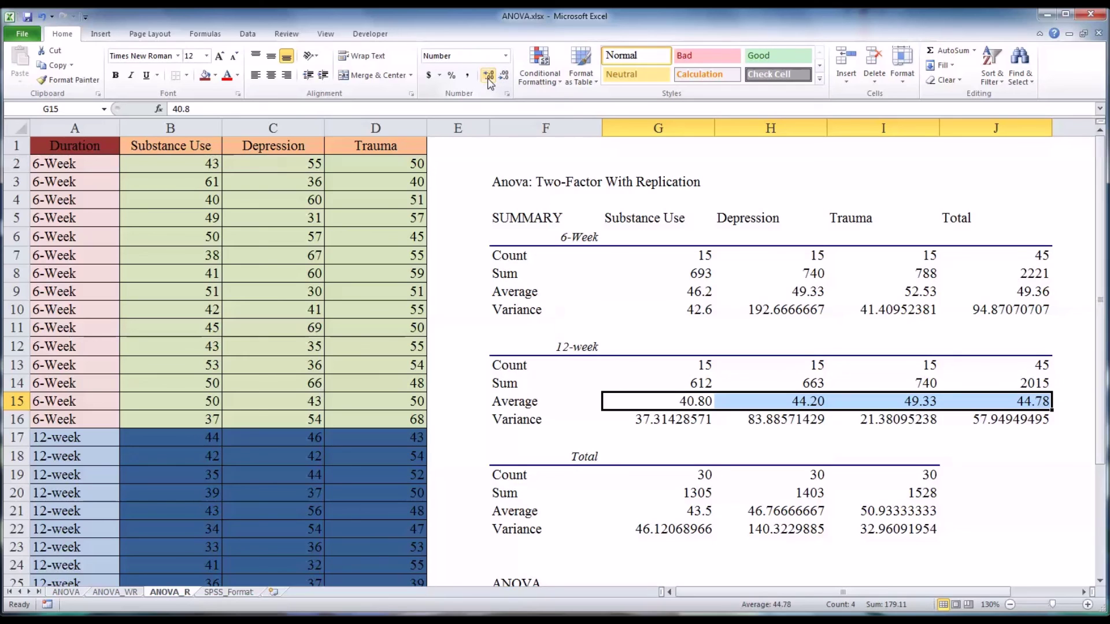
click(674, 393)
scroll(670, 396, down, 2)
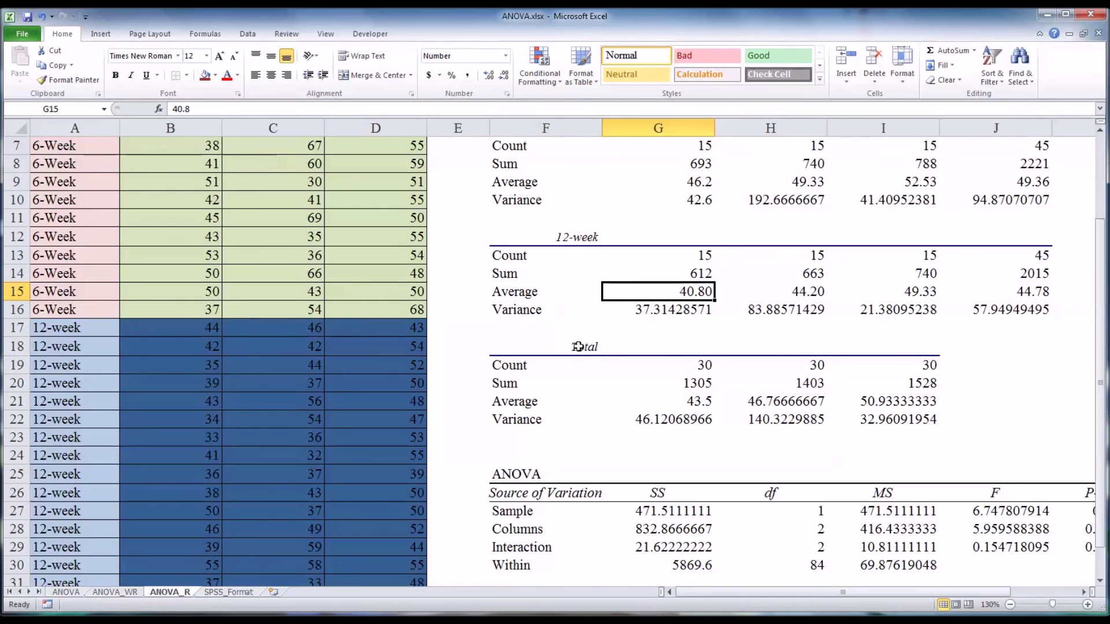
click(578, 346)
scroll(671, 373, down, 2)
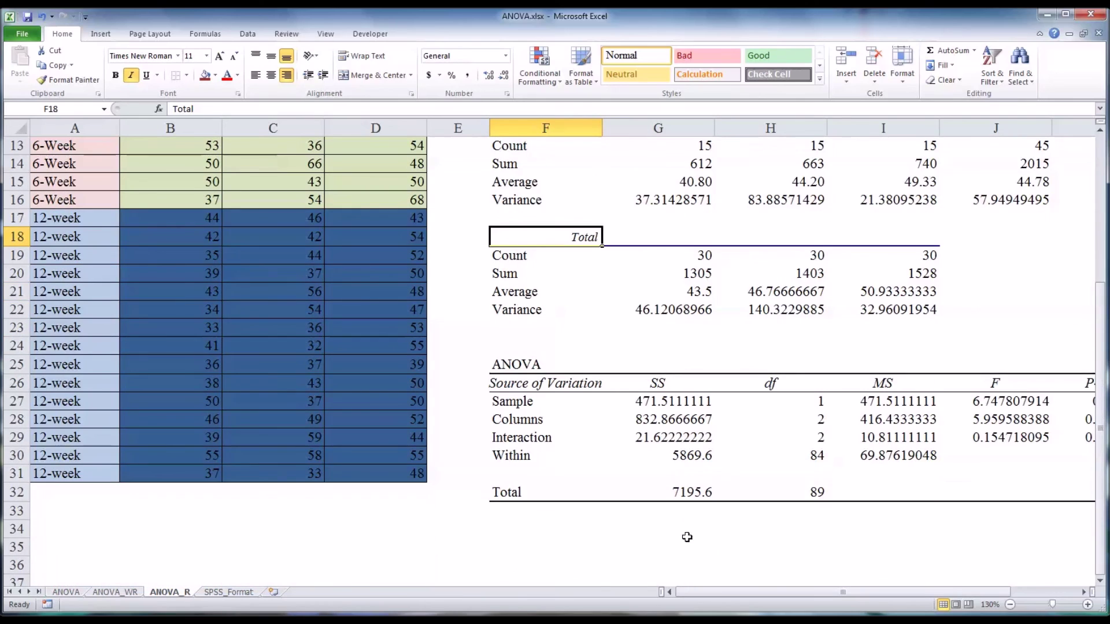
drag(724, 593, 827, 593)
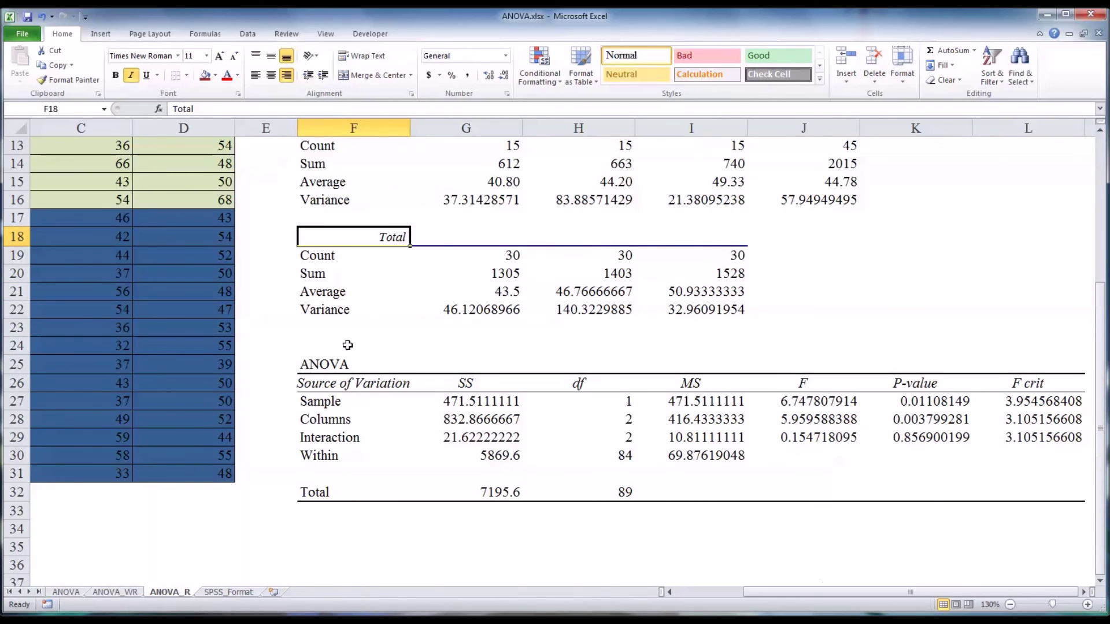
click(326, 364)
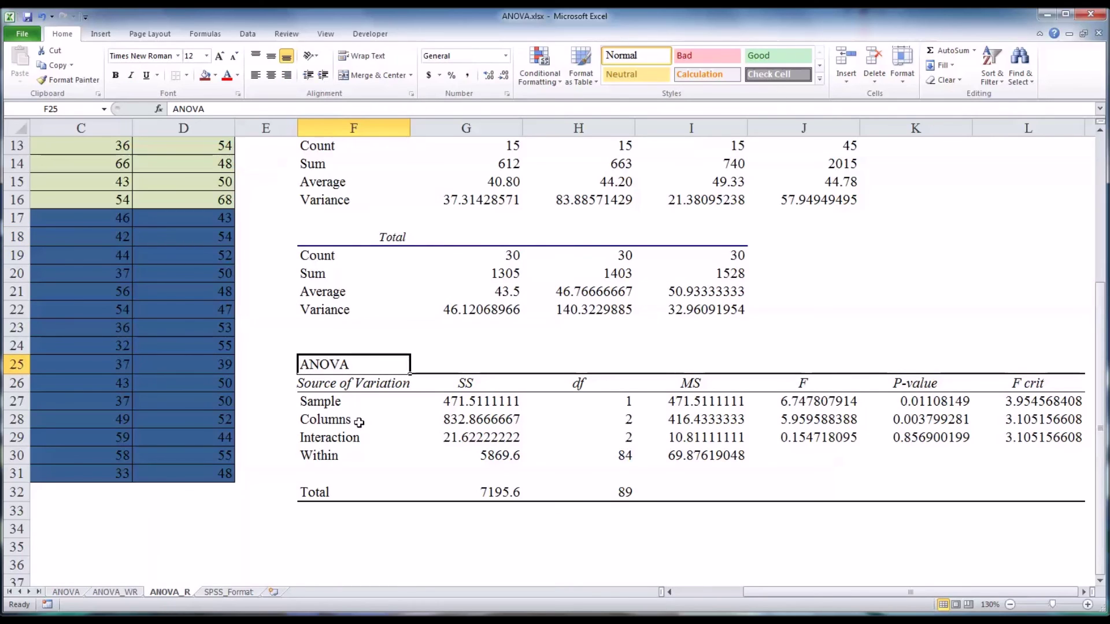
click(334, 406)
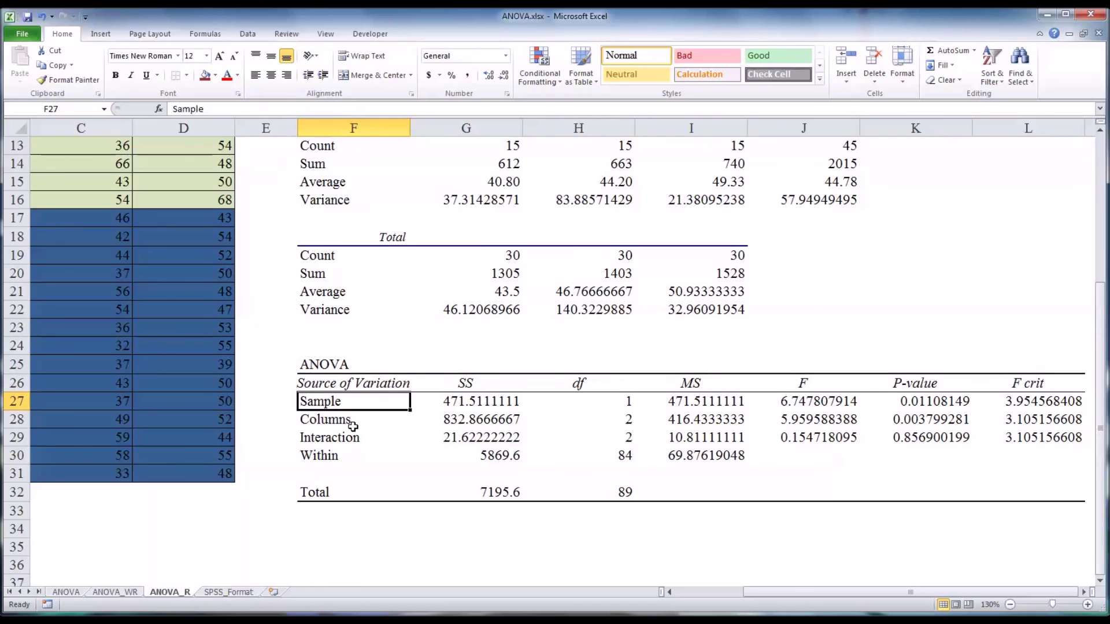
click(348, 424)
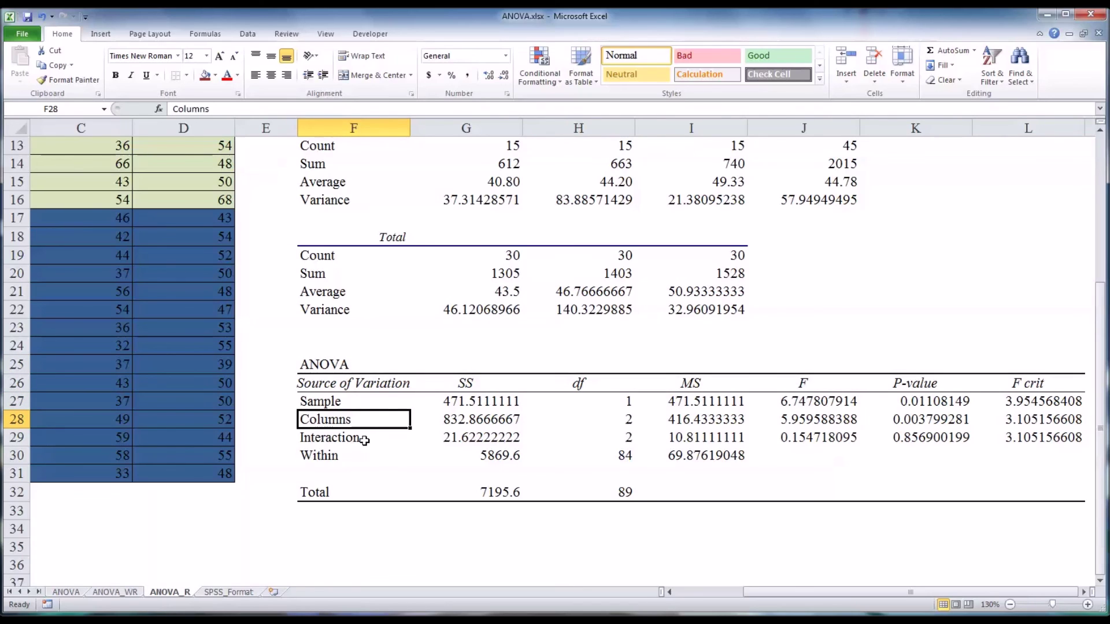
click(344, 403)
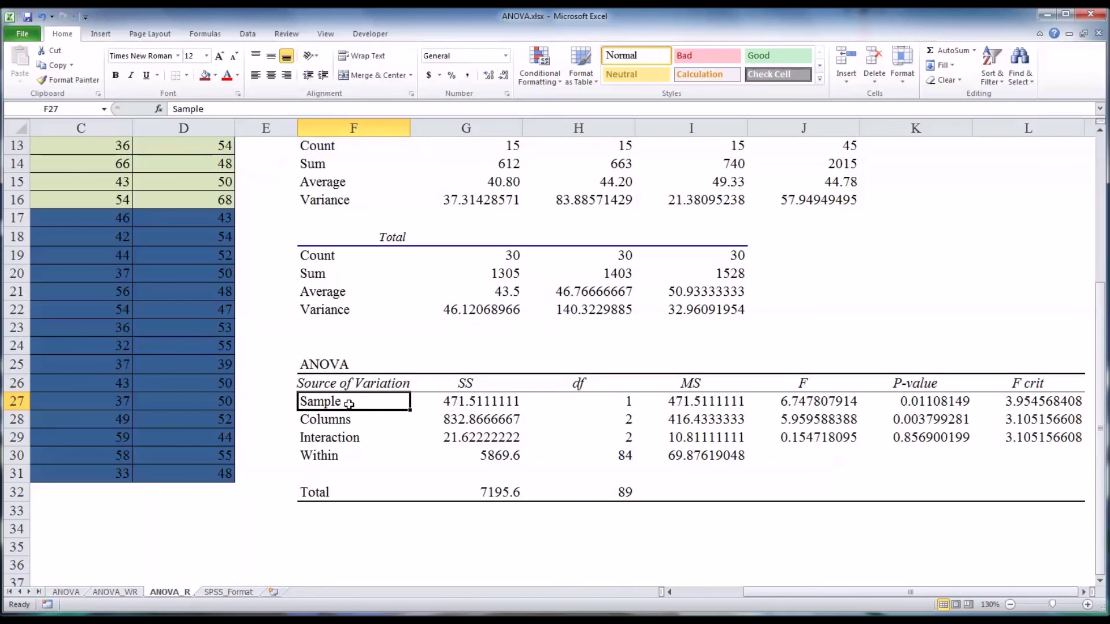
drag(771, 593, 690, 594)
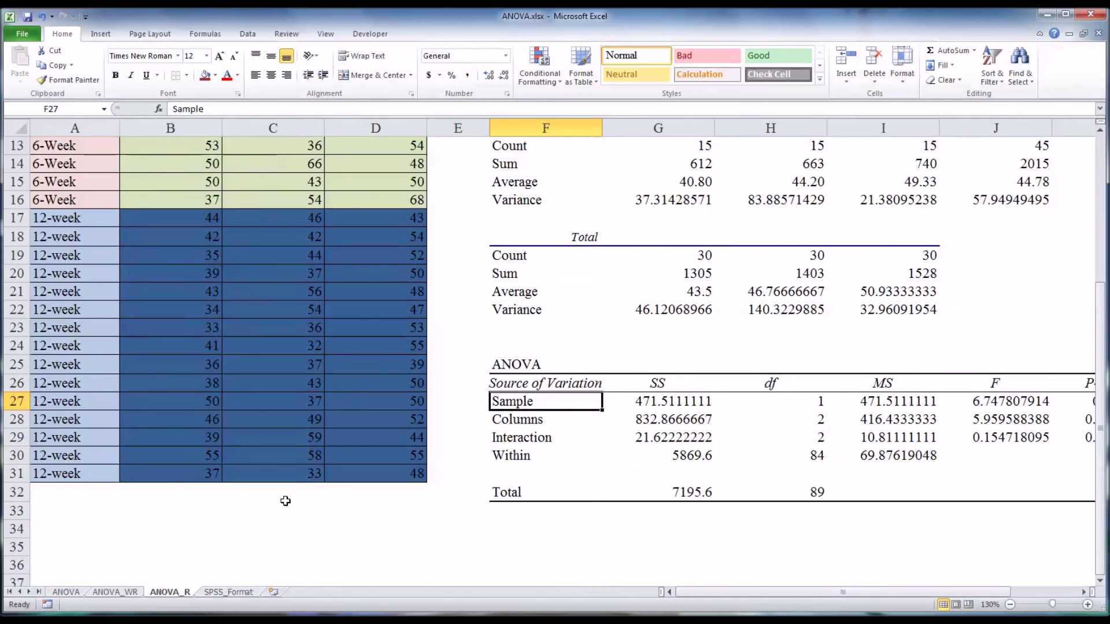
scroll(285, 500, up, 4)
click(76, 128)
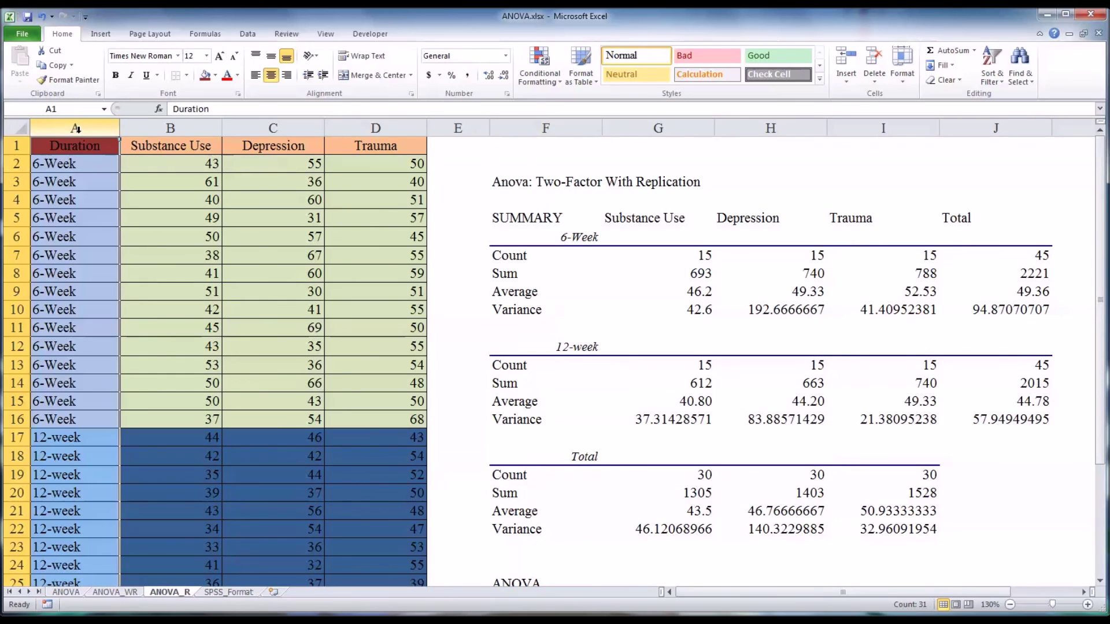
scroll(690, 512, down, 3)
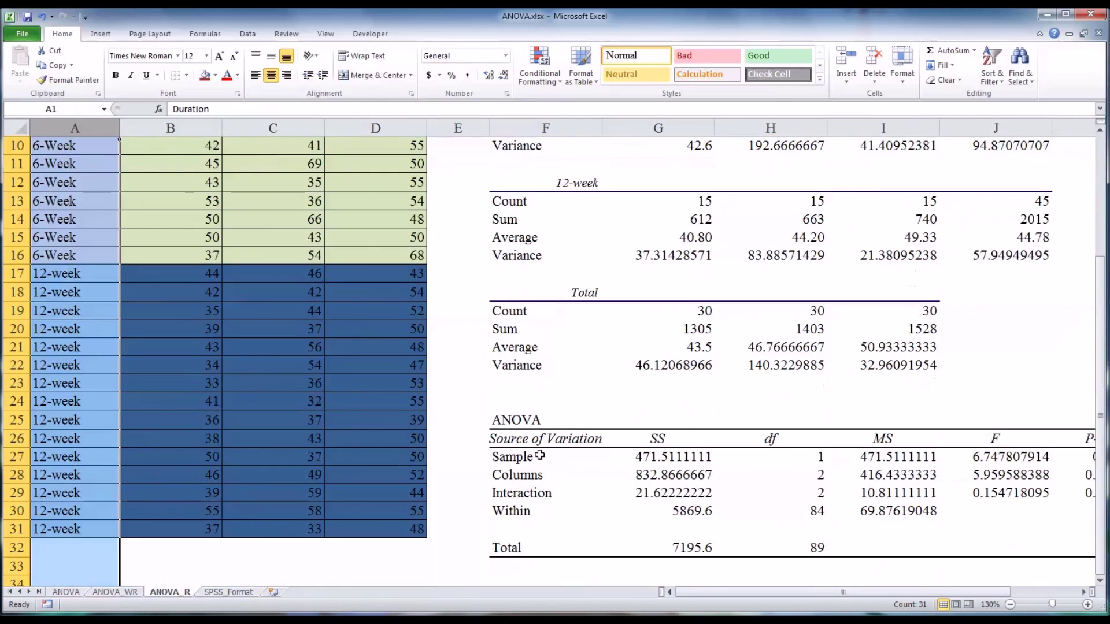
click(509, 461)
drag(724, 585, 783, 604)
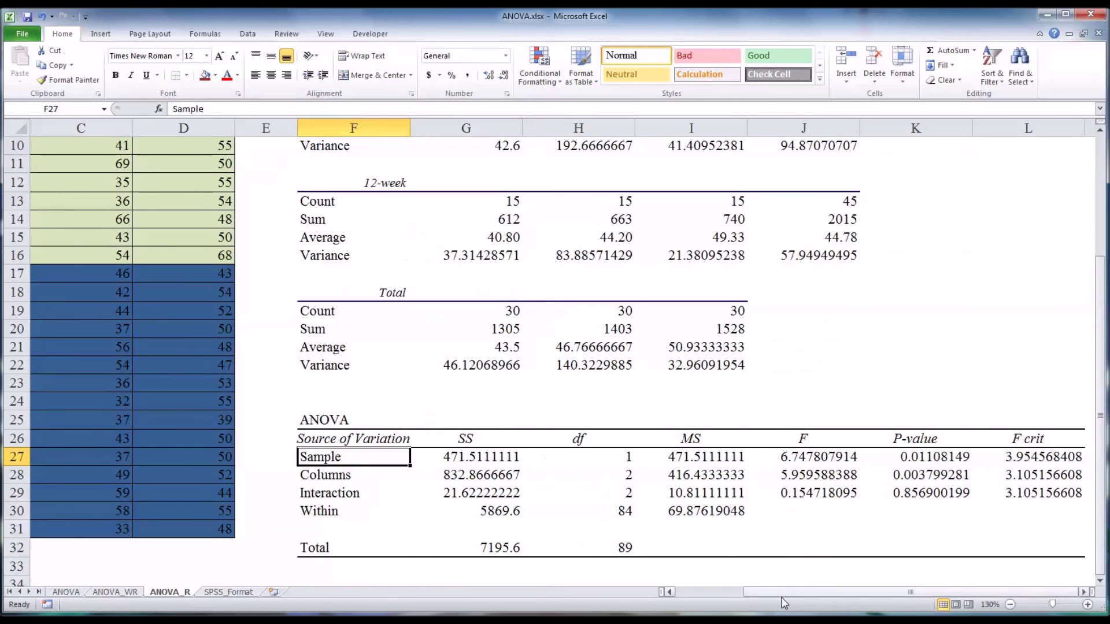
click(922, 459)
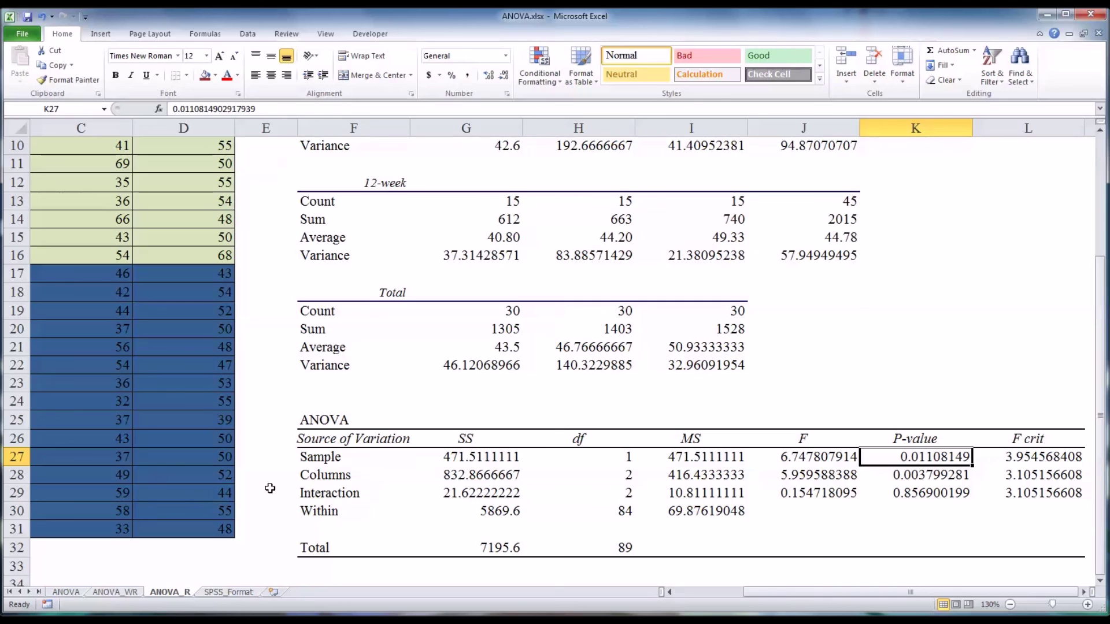
click(326, 476)
drag(911, 592, 842, 592)
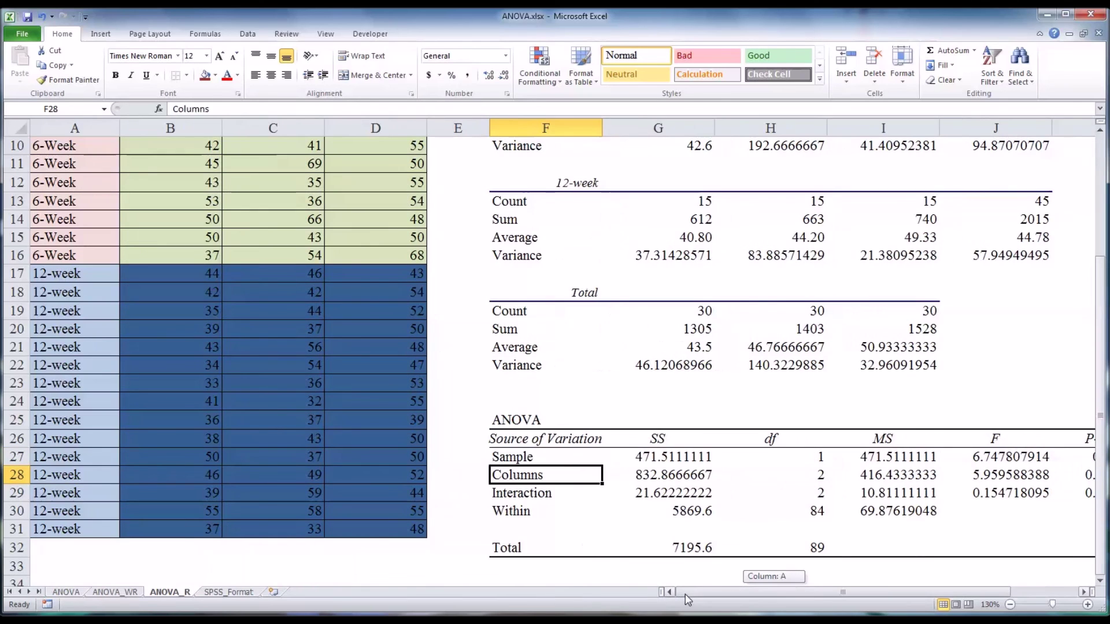
scroll(352, 506, up, 3)
drag(179, 129, 375, 133)
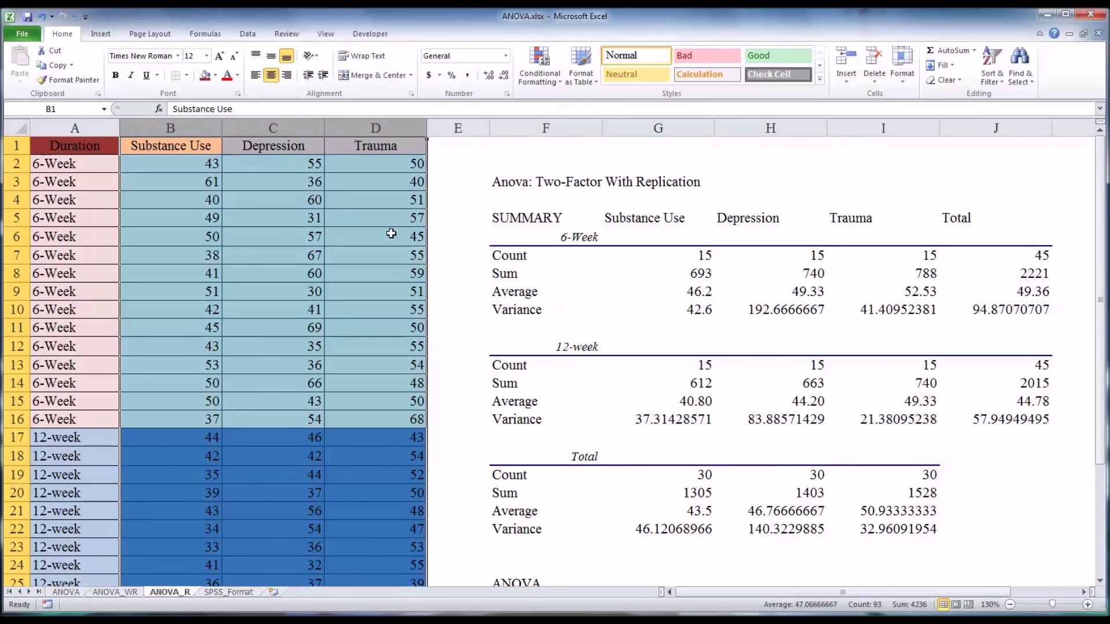
scroll(622, 449, down, 1)
scroll(621, 449, down, 2)
drag(731, 593, 799, 598)
click(317, 475)
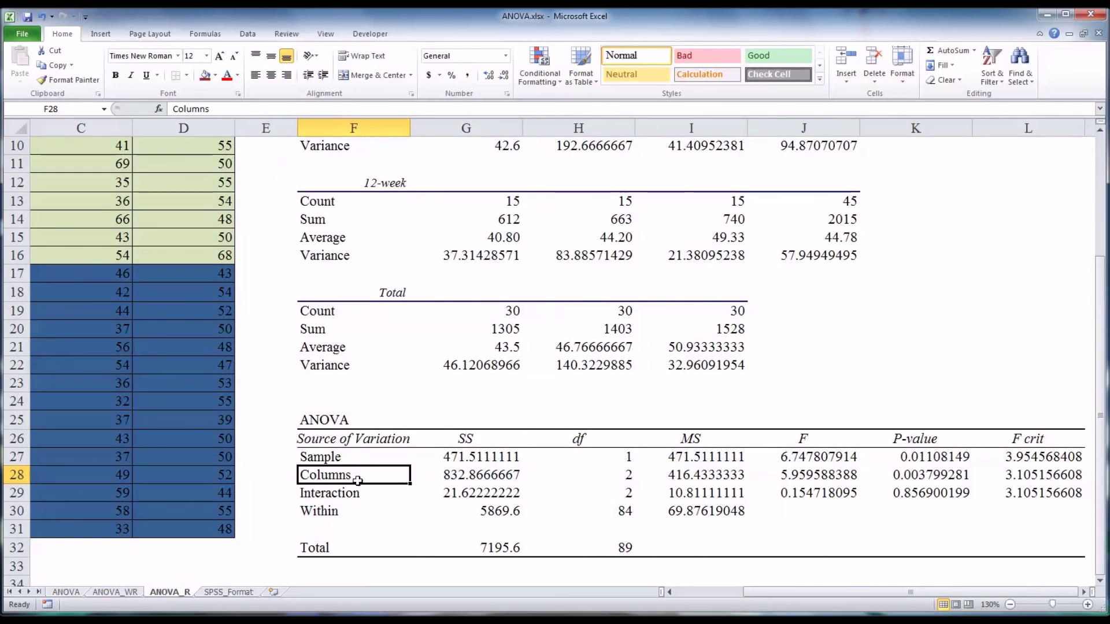
click(913, 479)
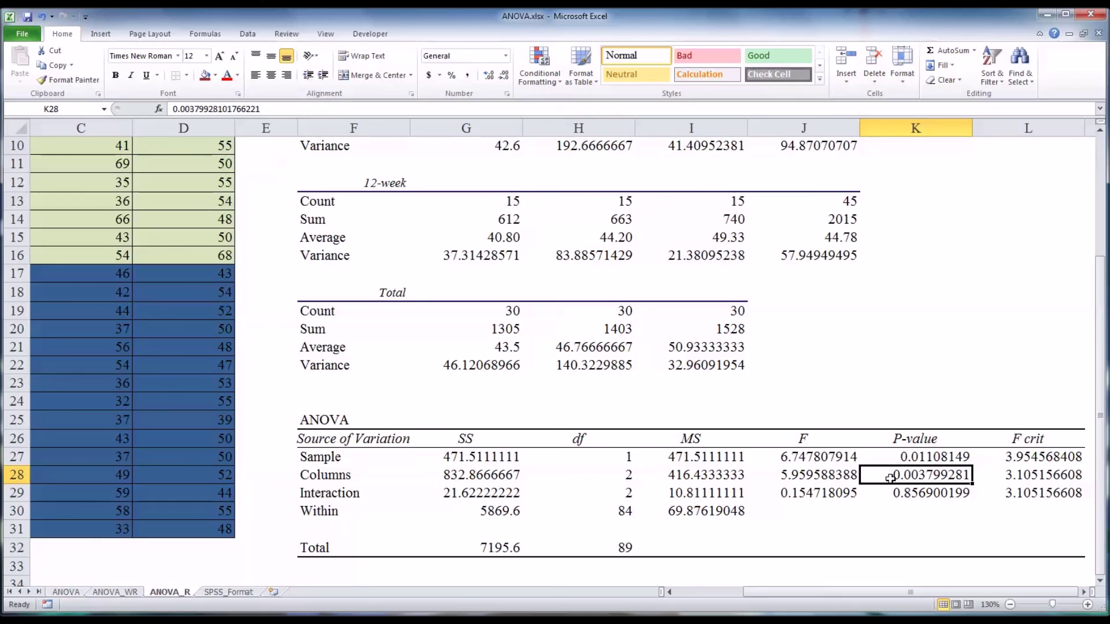
click(356, 477)
click(352, 495)
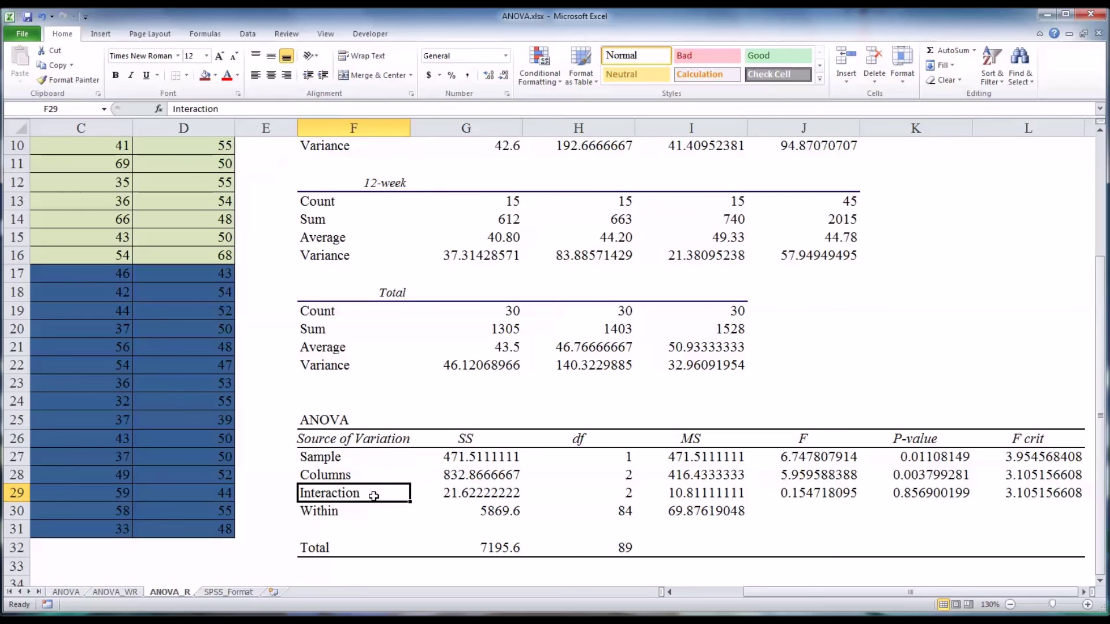
click(338, 463)
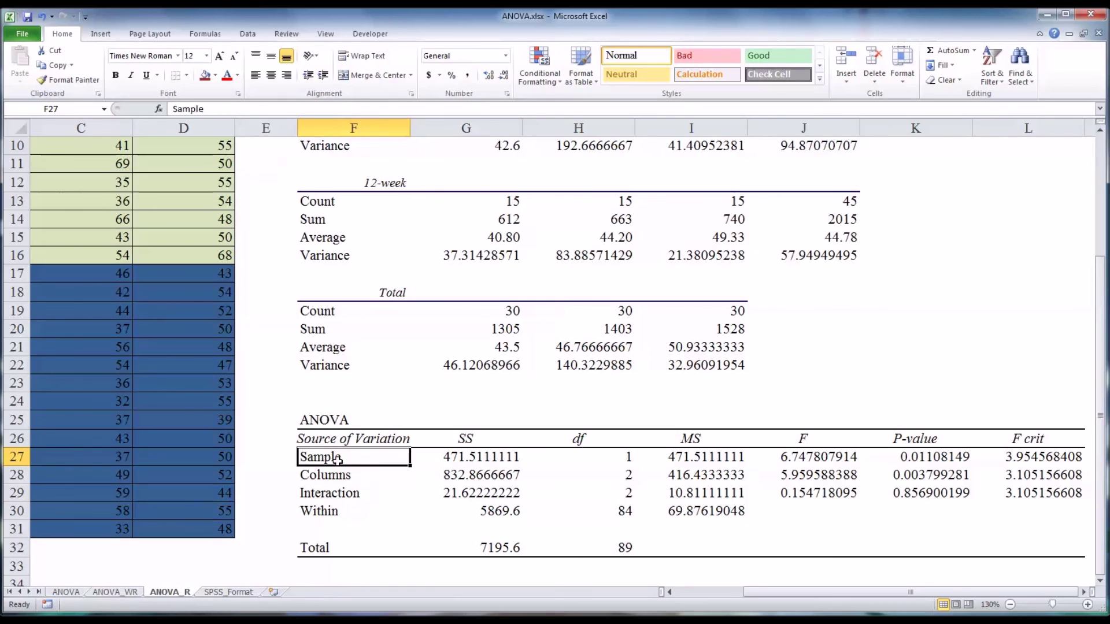
click(902, 456)
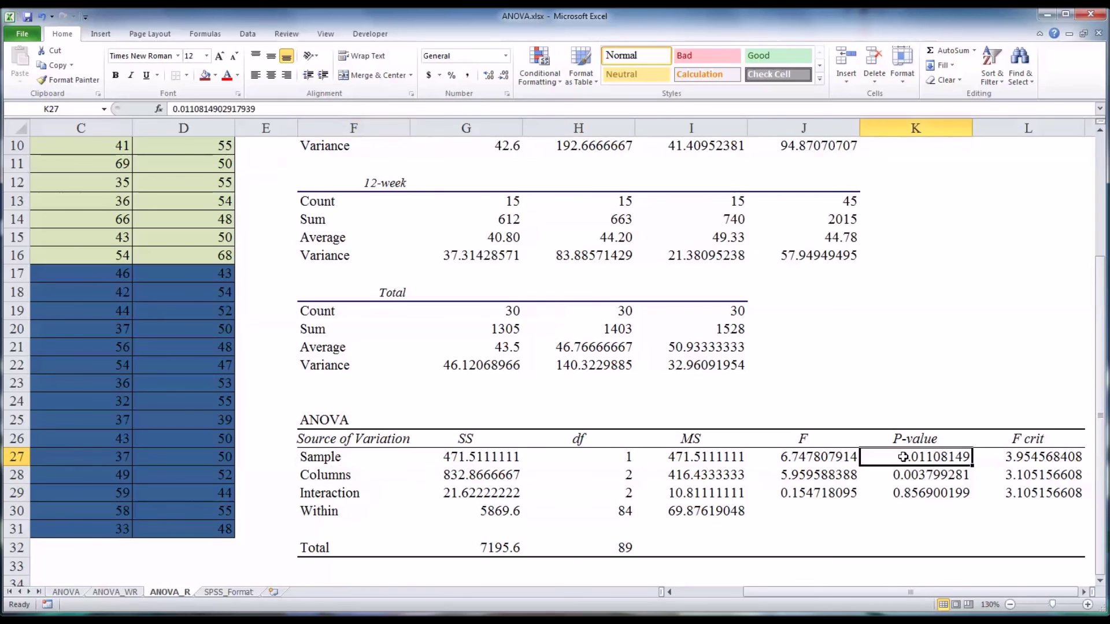
click(343, 457)
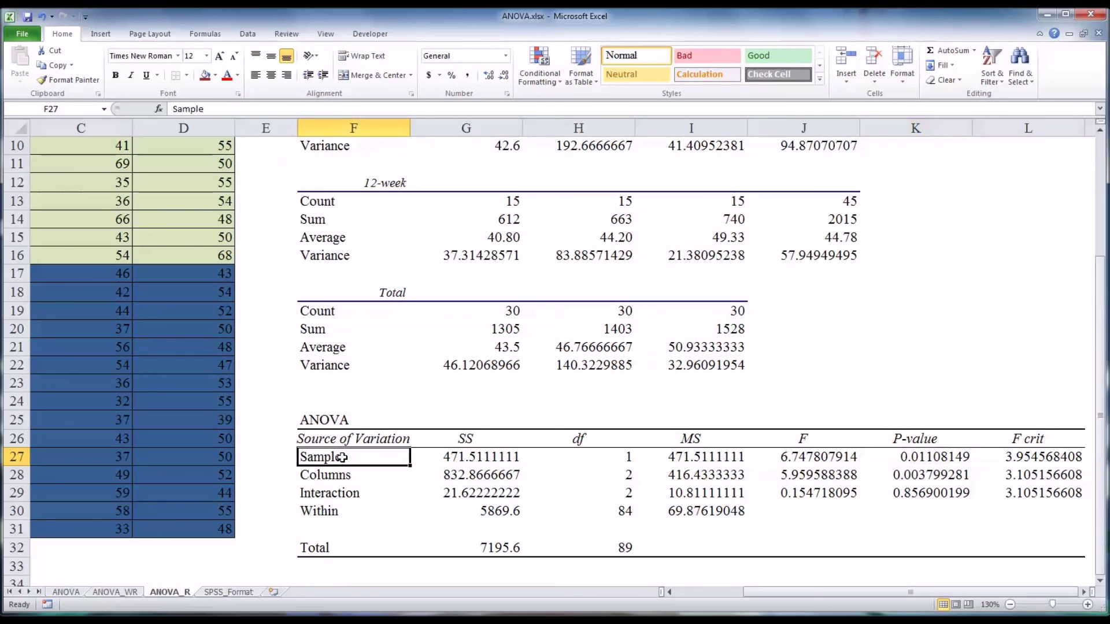
click(922, 459)
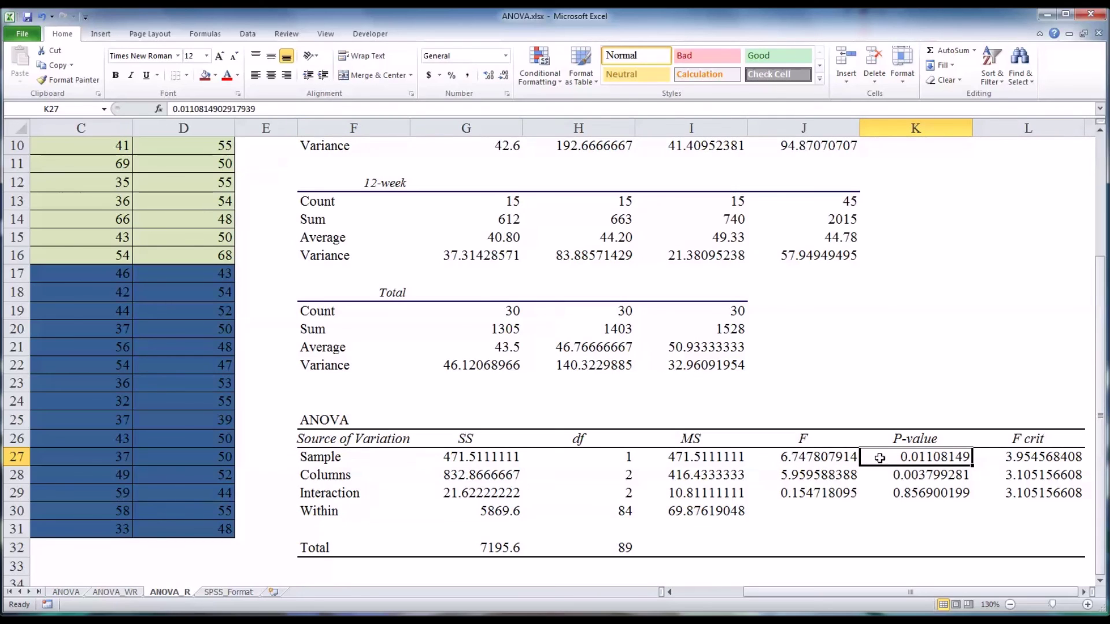
click(312, 458)
click(332, 477)
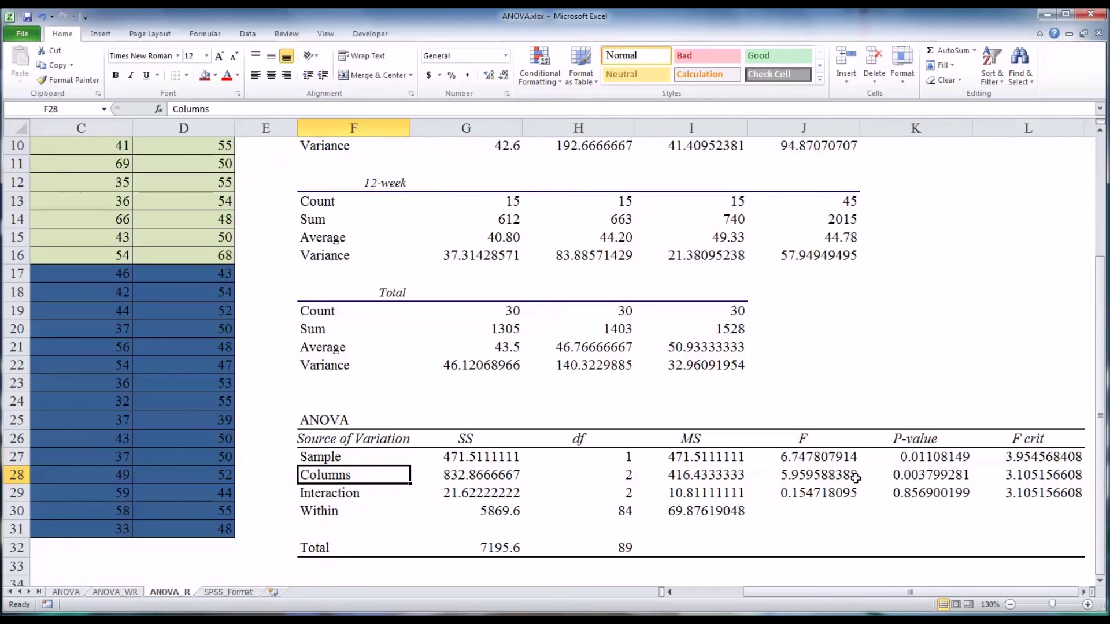
click(942, 477)
click(312, 477)
drag(326, 459, 331, 474)
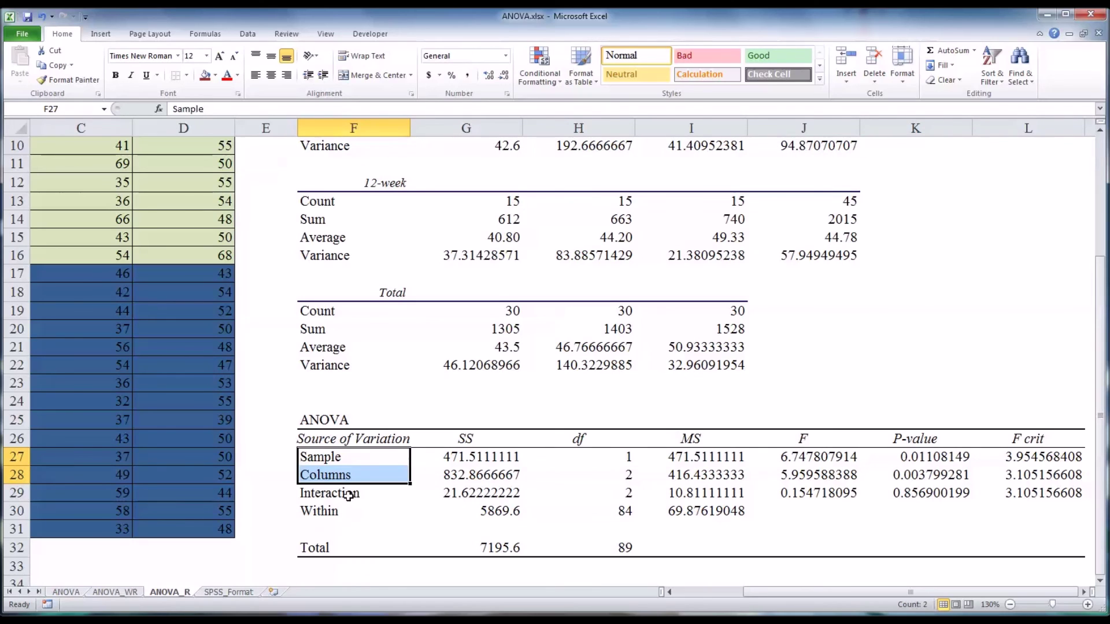
click(350, 494)
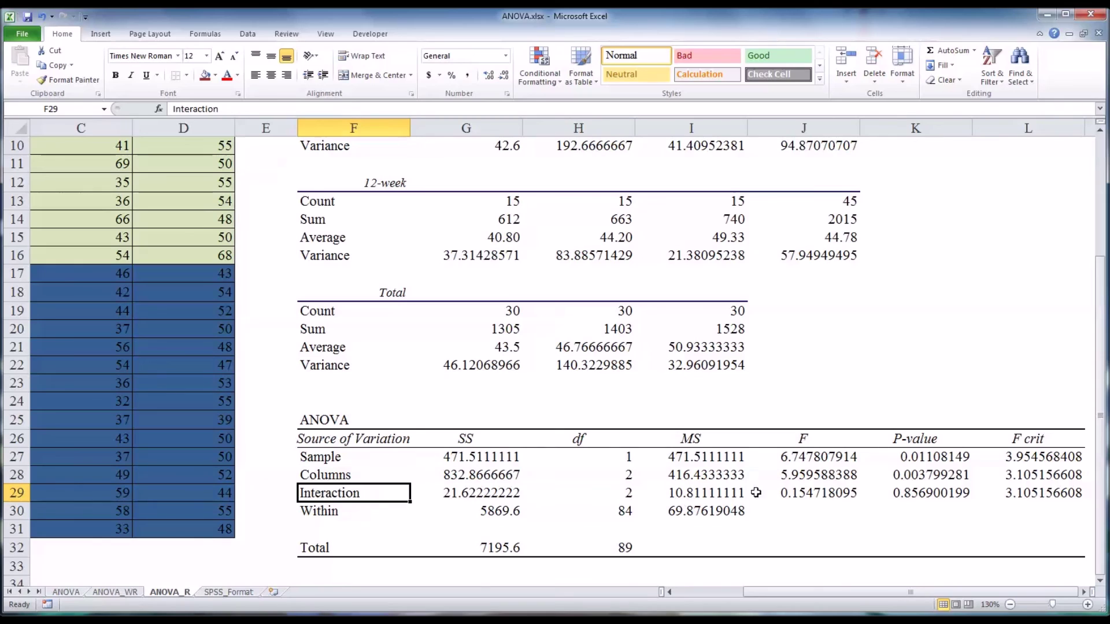
click(911, 495)
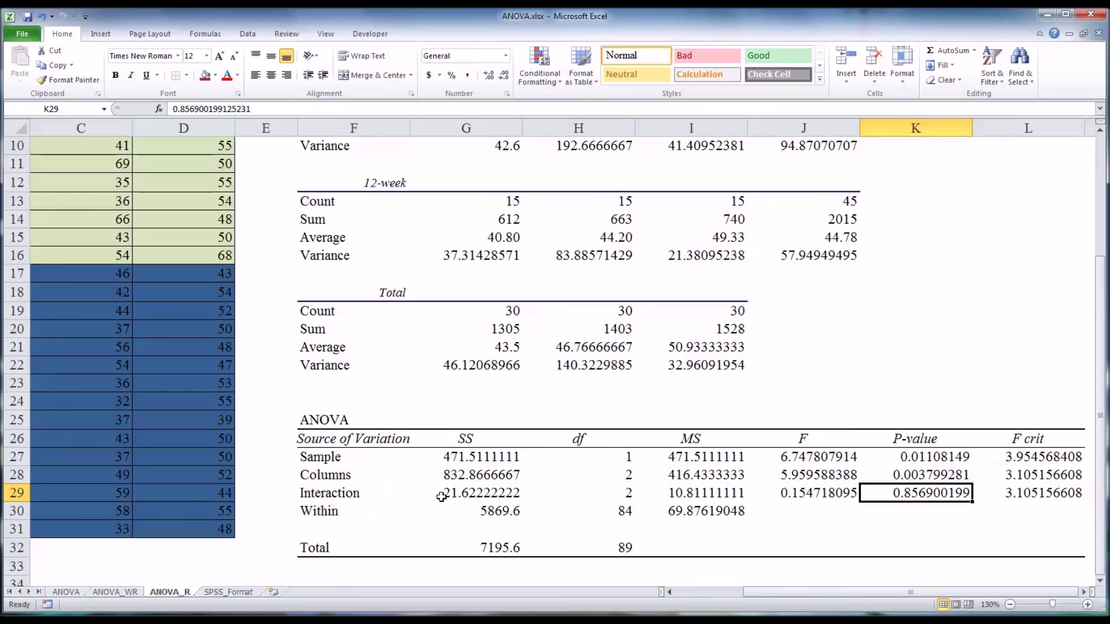
click(346, 497)
click(909, 495)
click(347, 494)
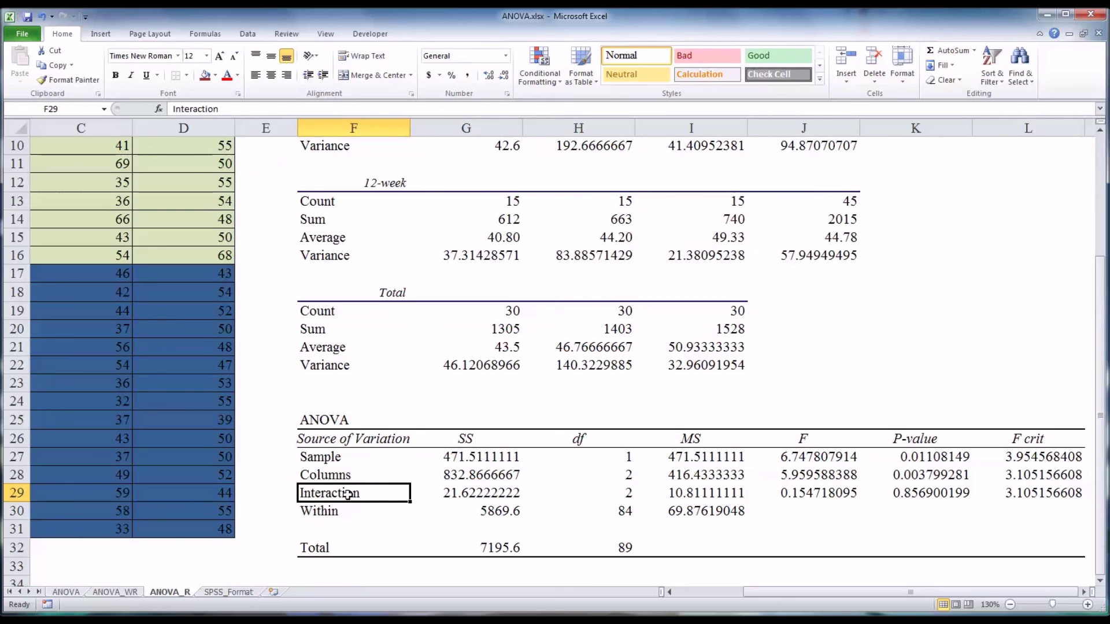
click(328, 459)
click(341, 475)
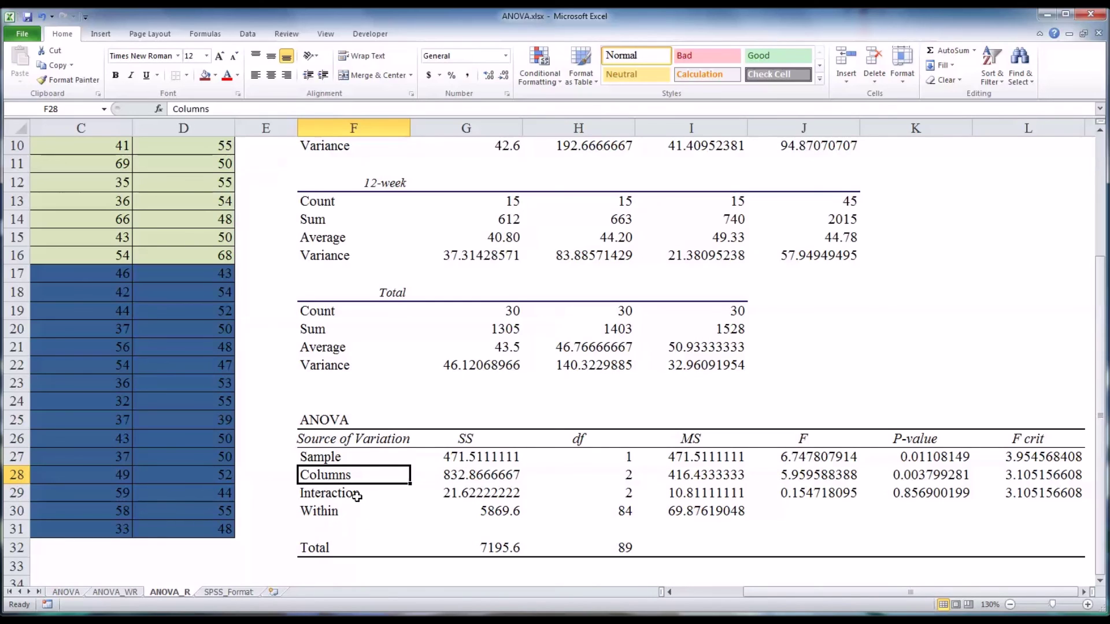
click(356, 496)
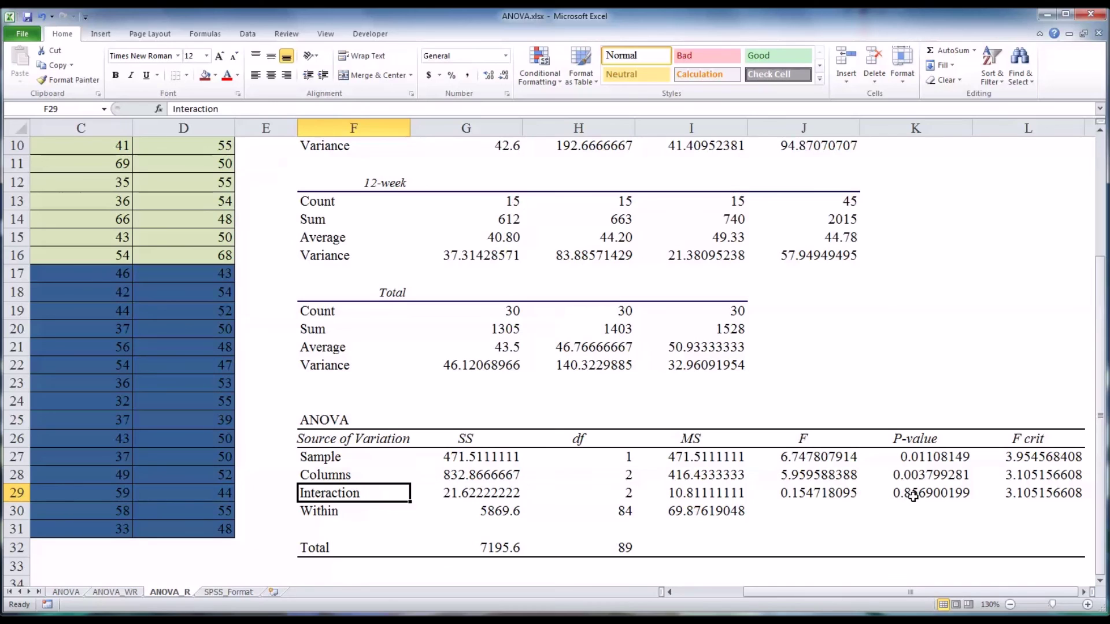
drag(873, 592, 778, 597)
scroll(470, 460, up, 3)
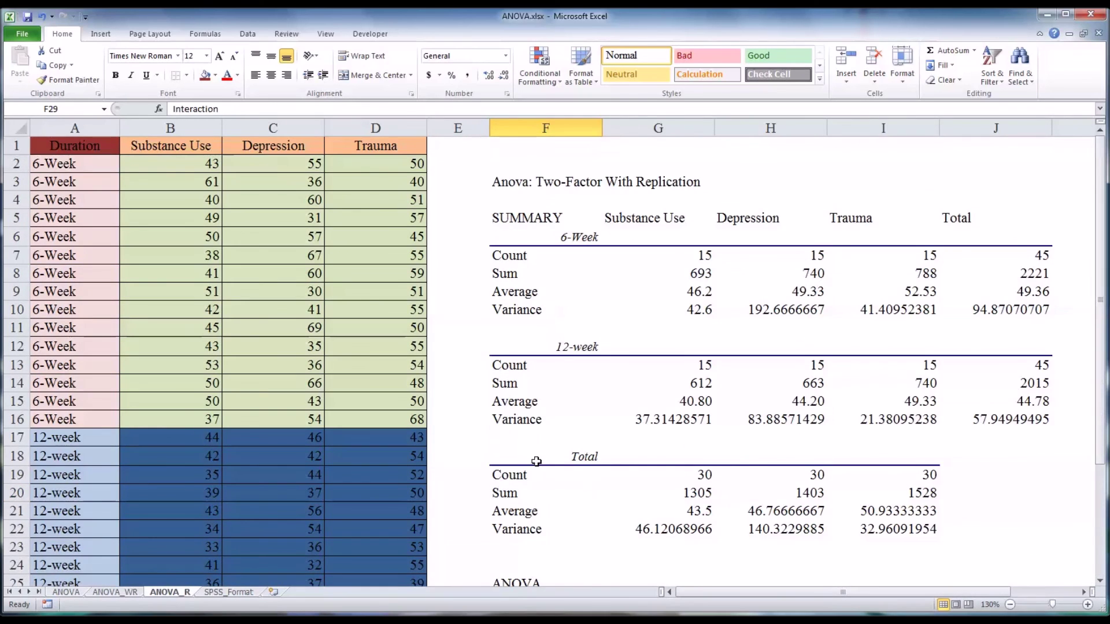
scroll(502, 459, down, 1)
scroll(536, 461, up, 1)
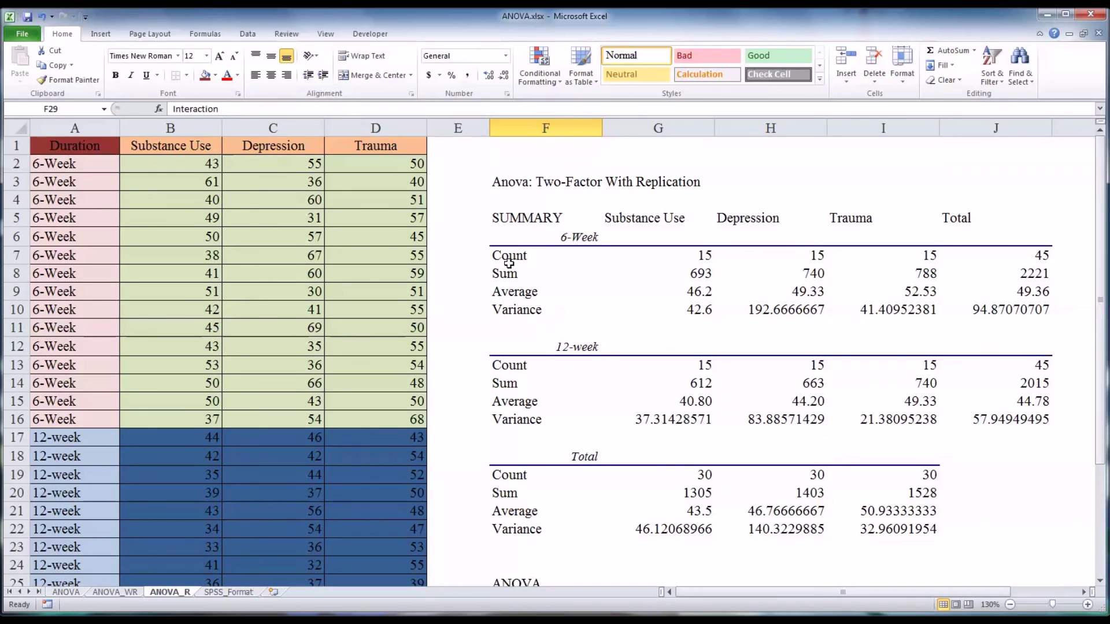